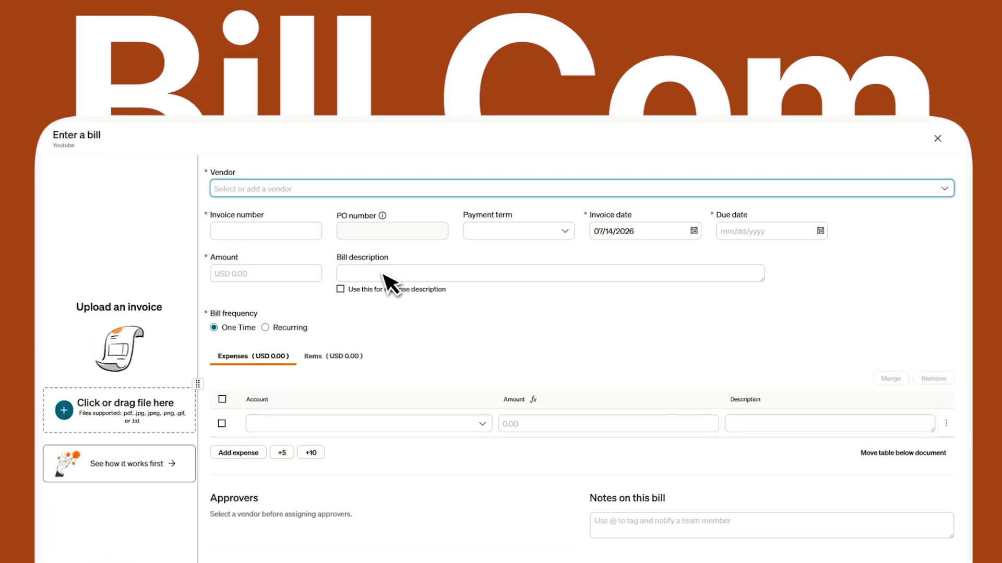
Step: Preview the Enter a bill form, its vendor choice, and the bank account and customer options
click(236, 189)
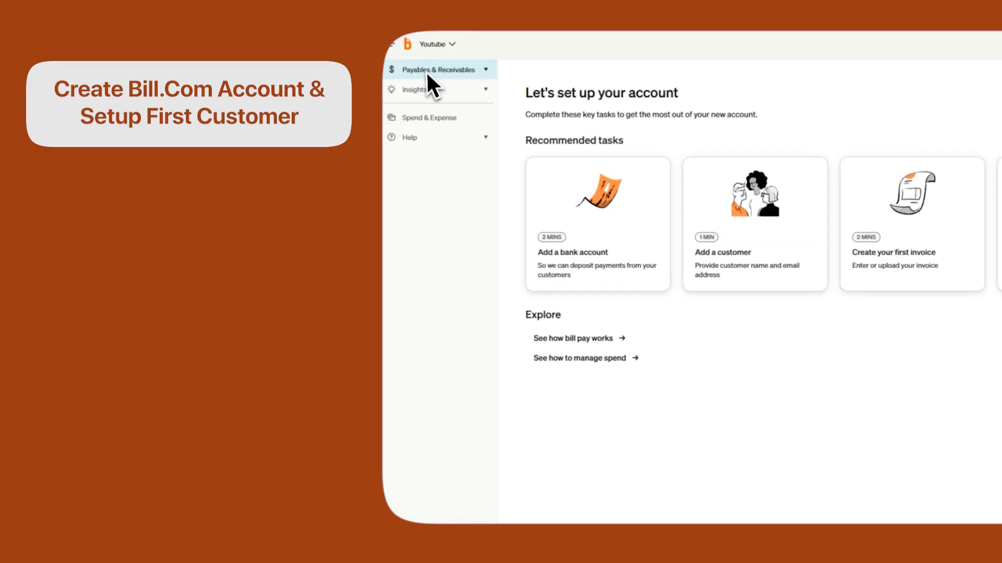
click(427, 70)
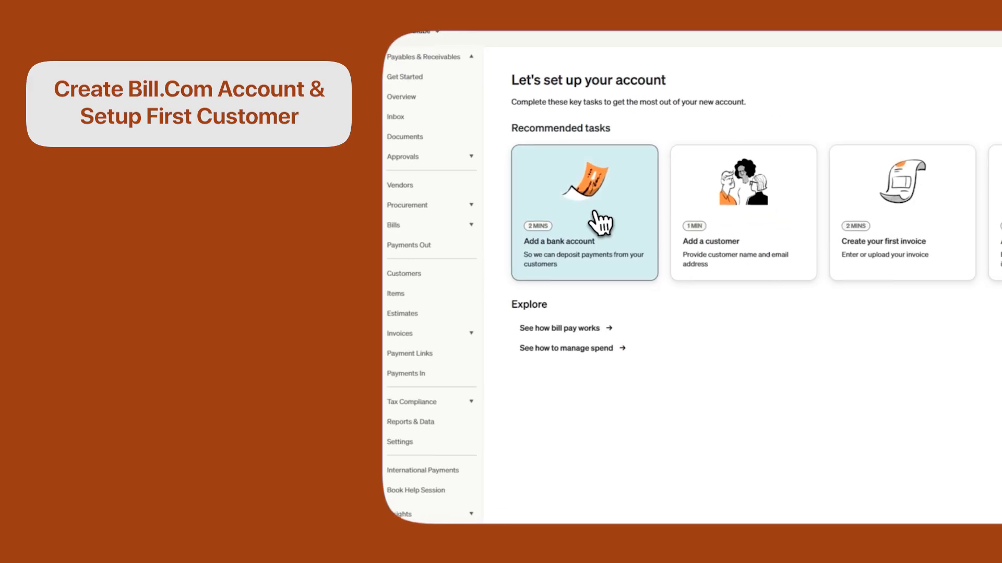
click(599, 232)
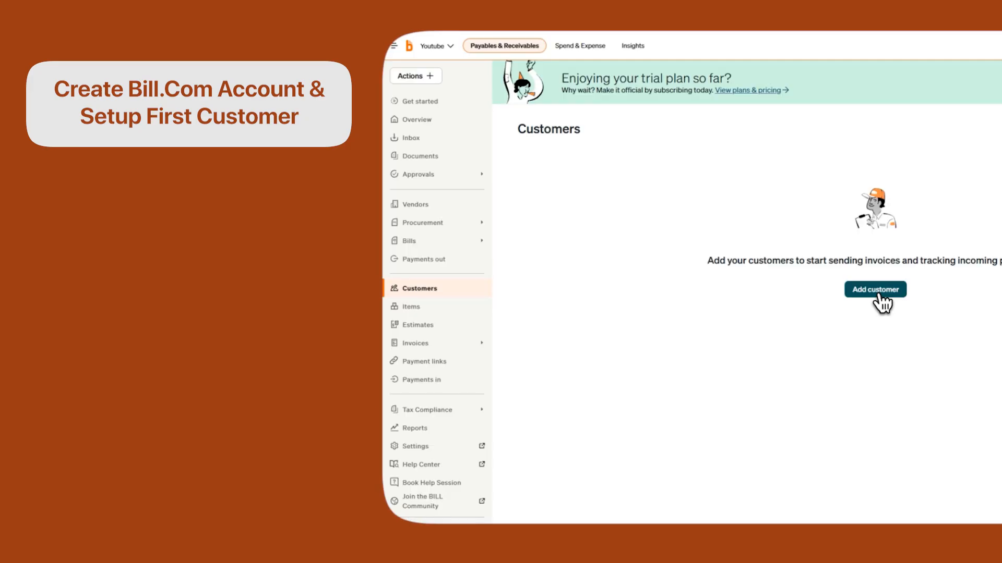
click(877, 293)
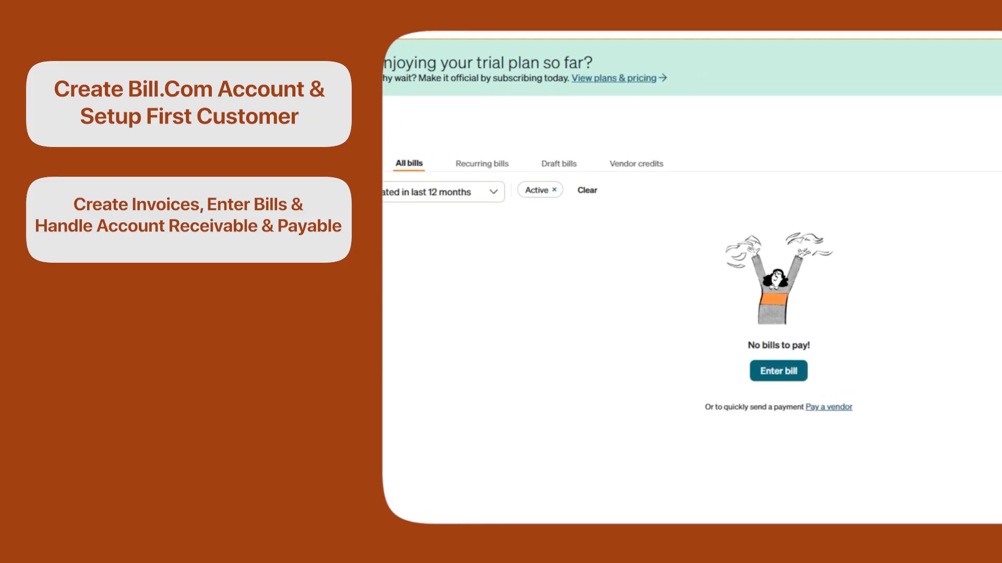
click(573, 100)
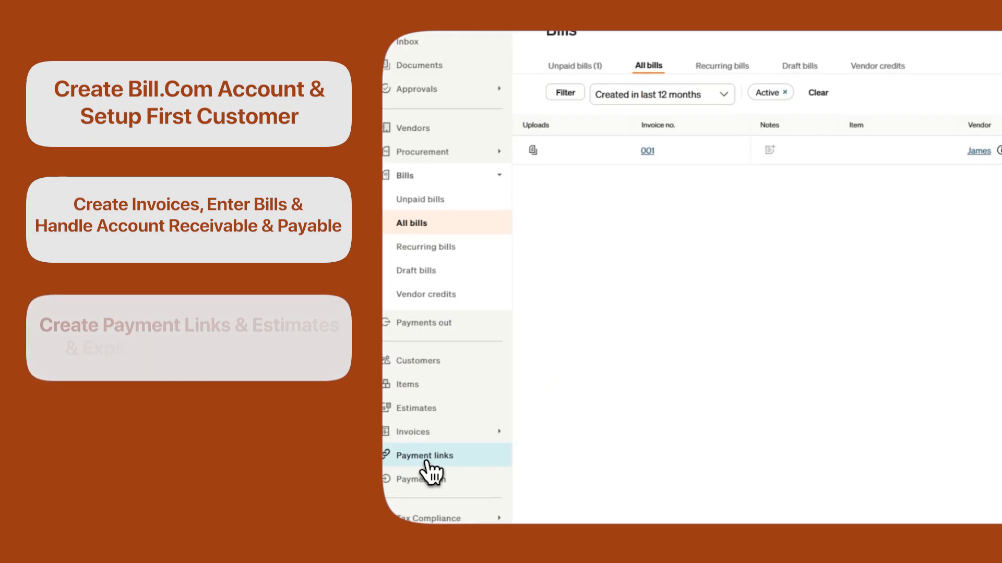
Step: Visit the Payment Links, Estimates, Reports & Data and Settings pages, then go to bill.com
click(425, 458)
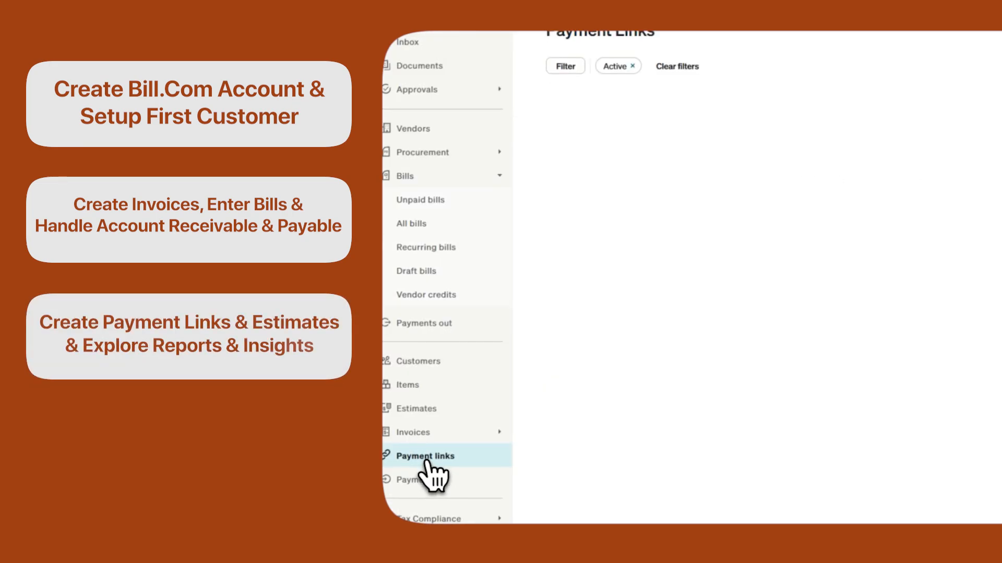
click(421, 291)
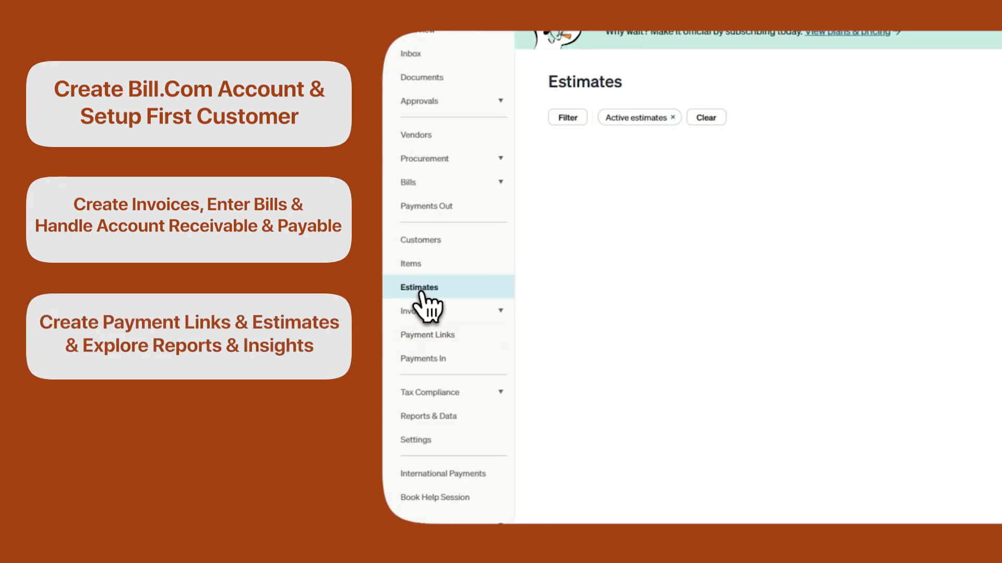
click(428, 407)
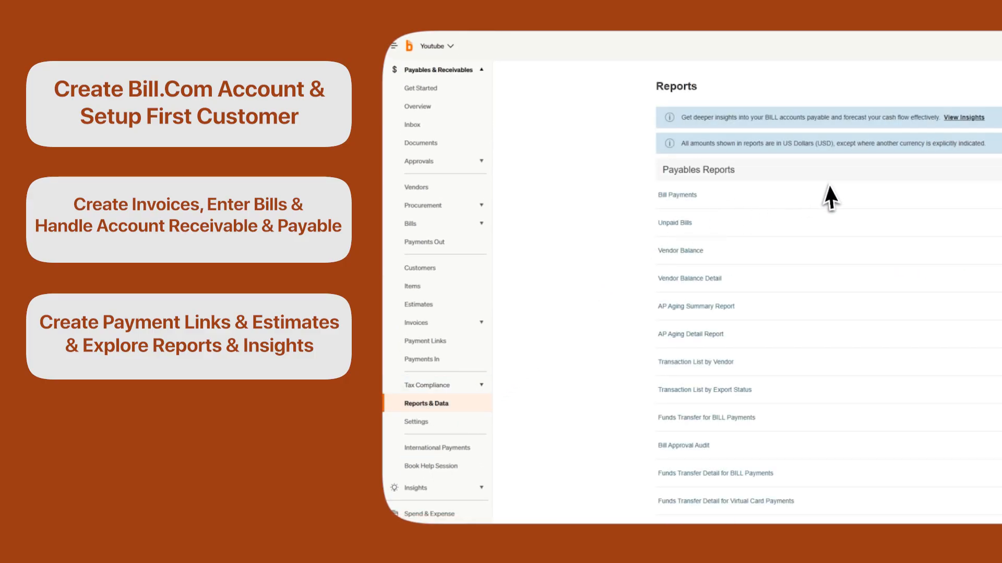
click(417, 421)
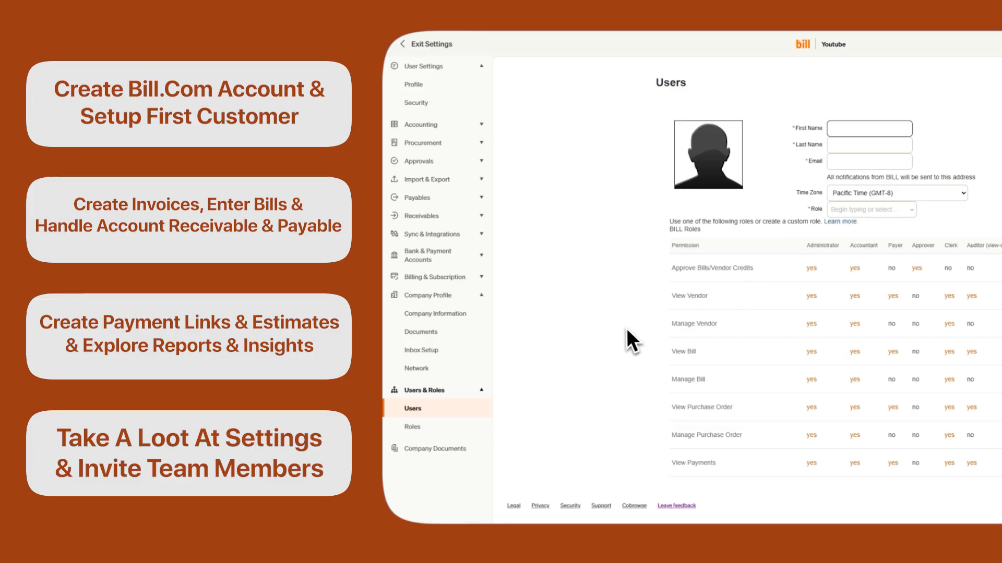
click(410, 48)
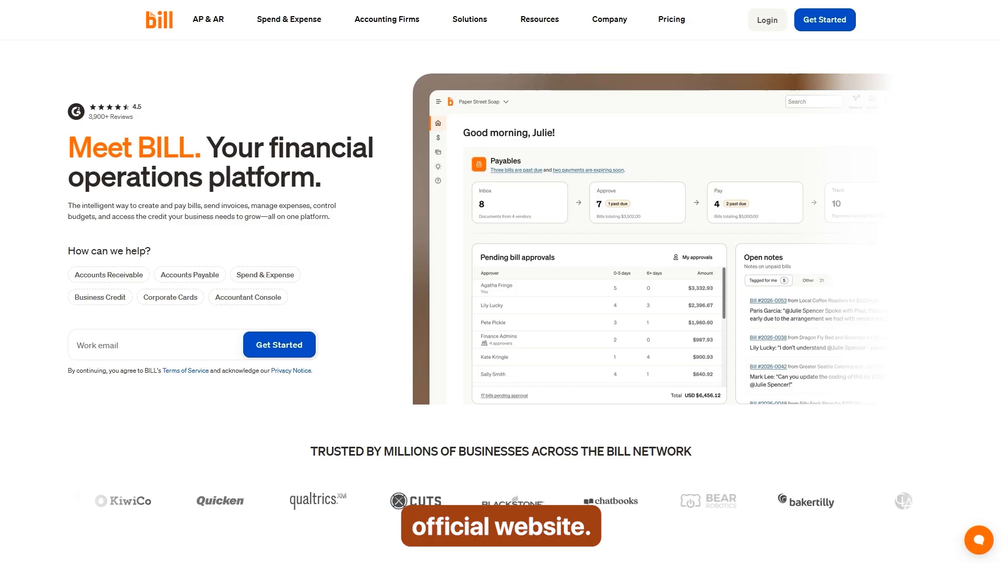
Step: Sign up with the saved work email for company Youtube and confirm it from the Gmail message
click(105, 345)
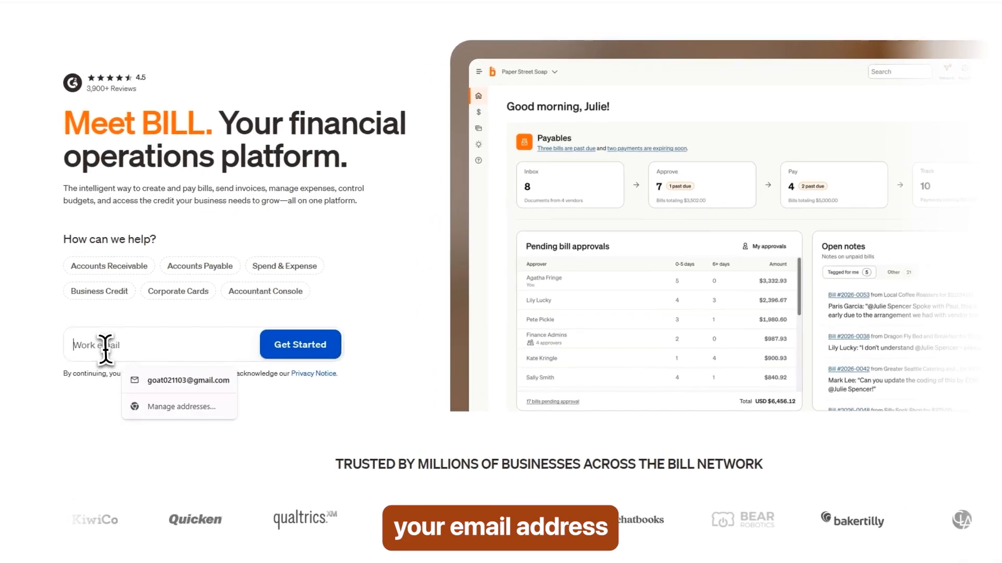
click(164, 381)
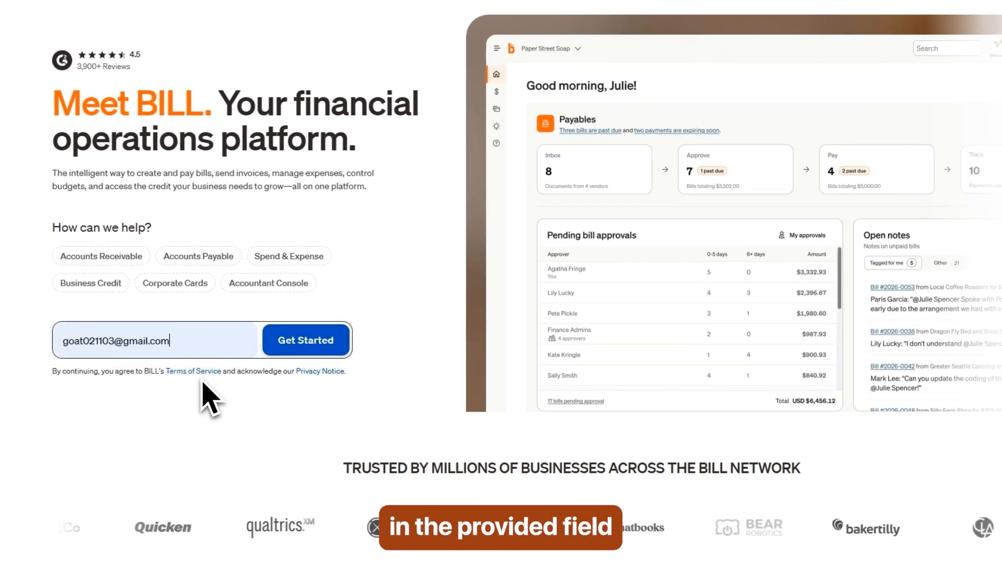
click(313, 360)
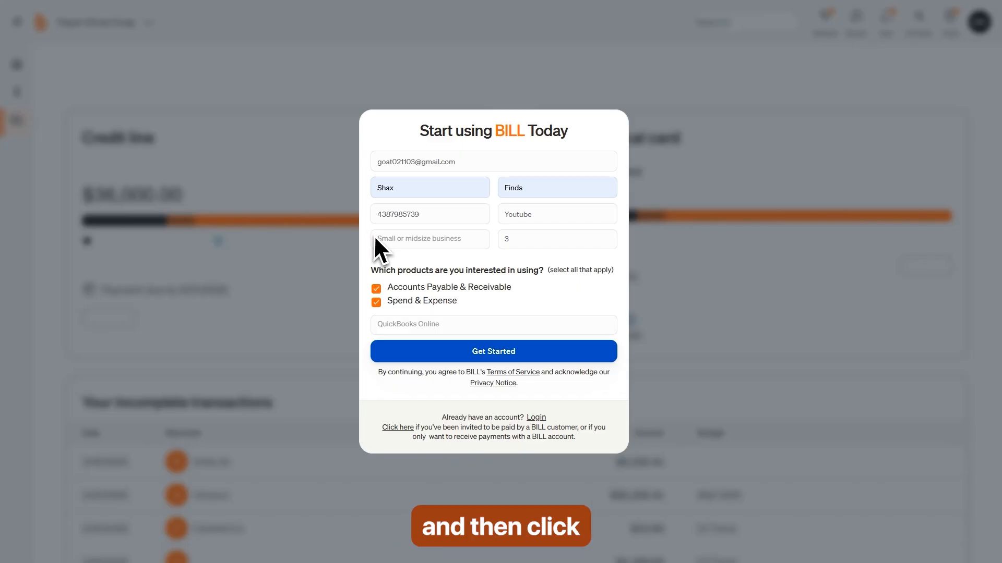
click(493, 351)
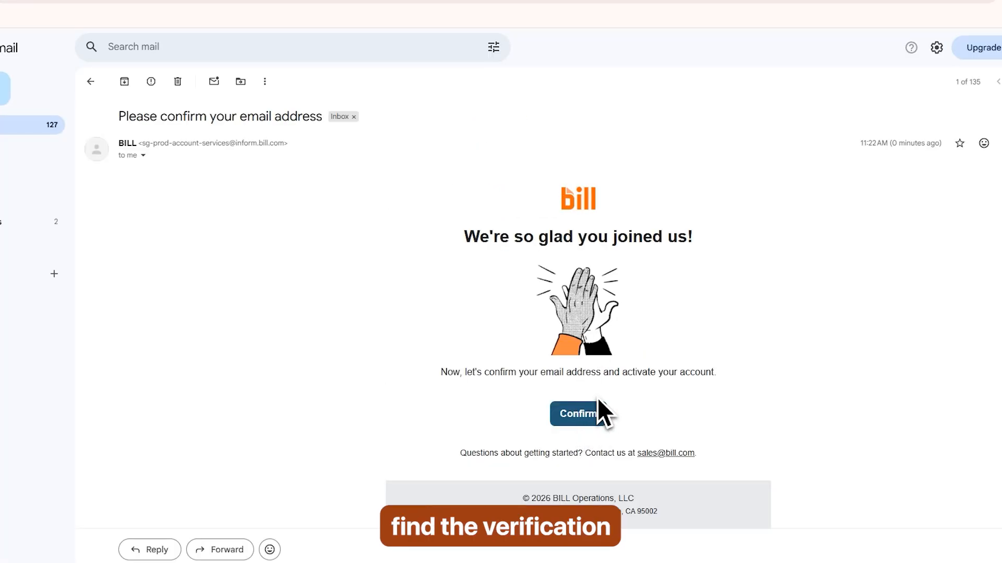
click(595, 413)
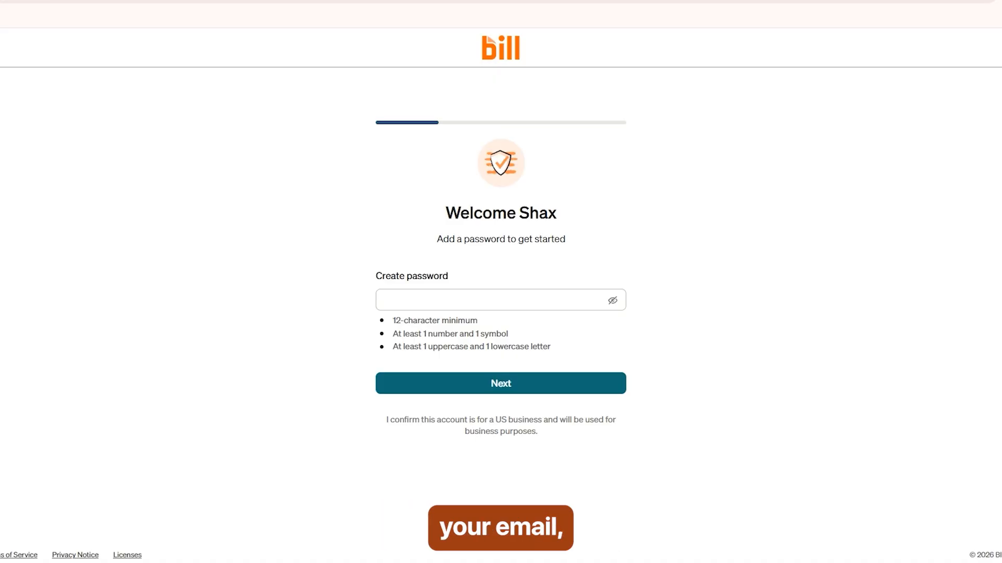
Step: Create a password and verify the phone number with the pasted 6-digit code
click(413, 300)
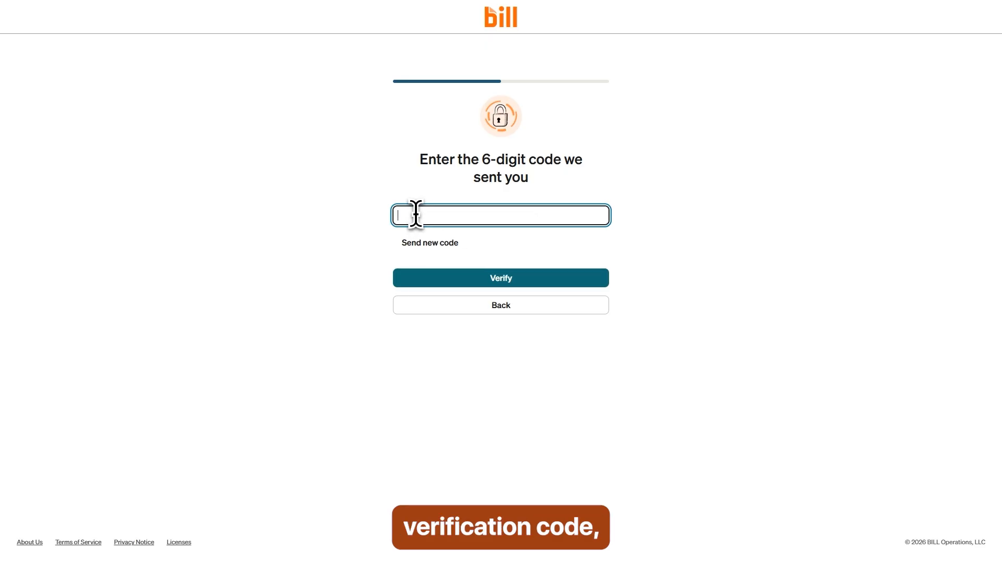
right_click(415, 215)
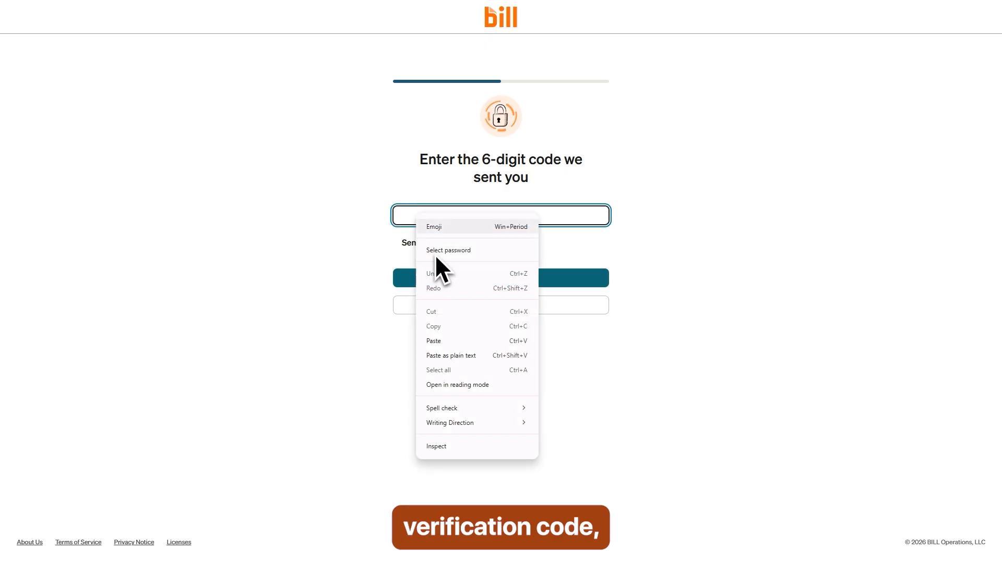
click(434, 341)
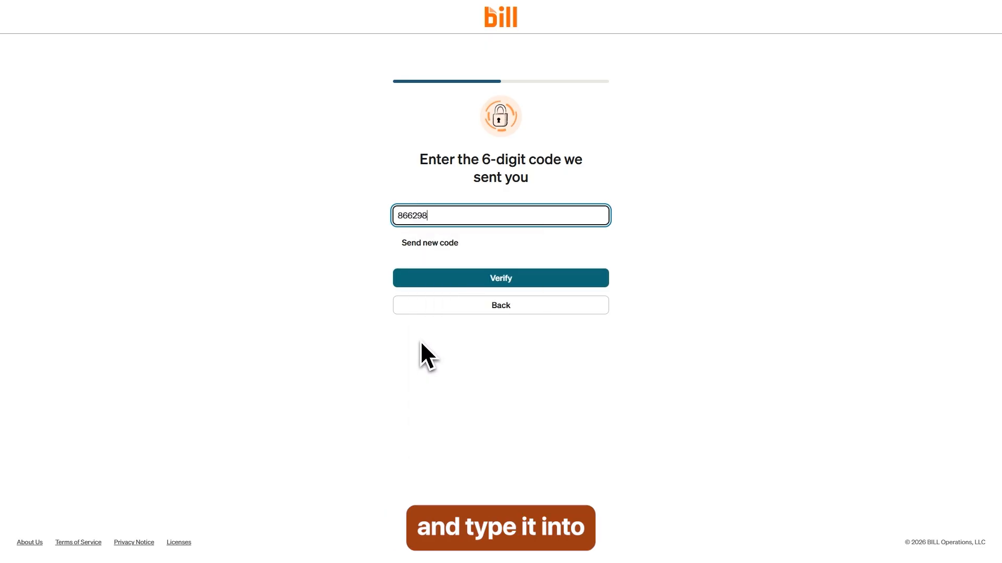
click(436, 285)
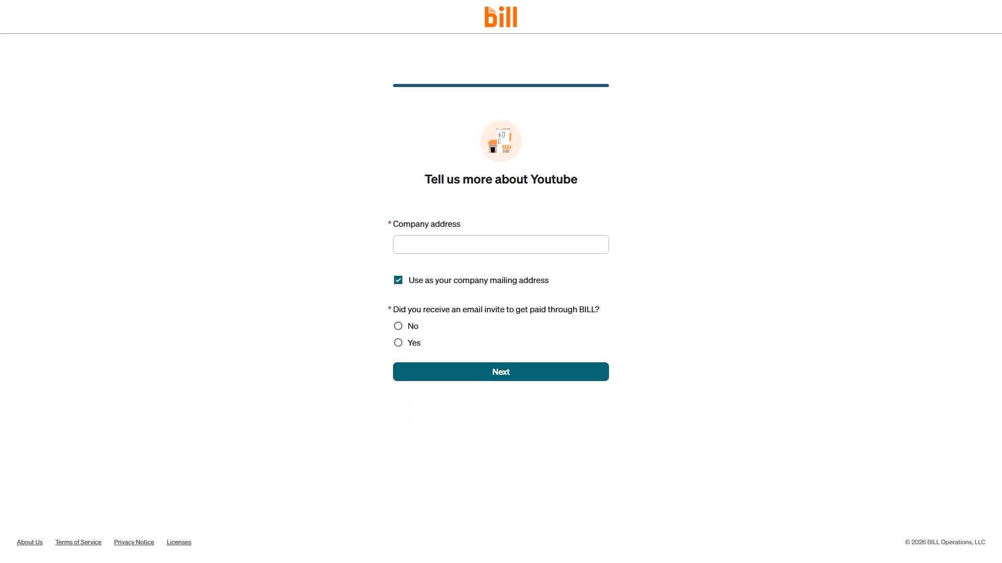
Step: Fill in the company address from autofill and submit the company details
click(406, 245)
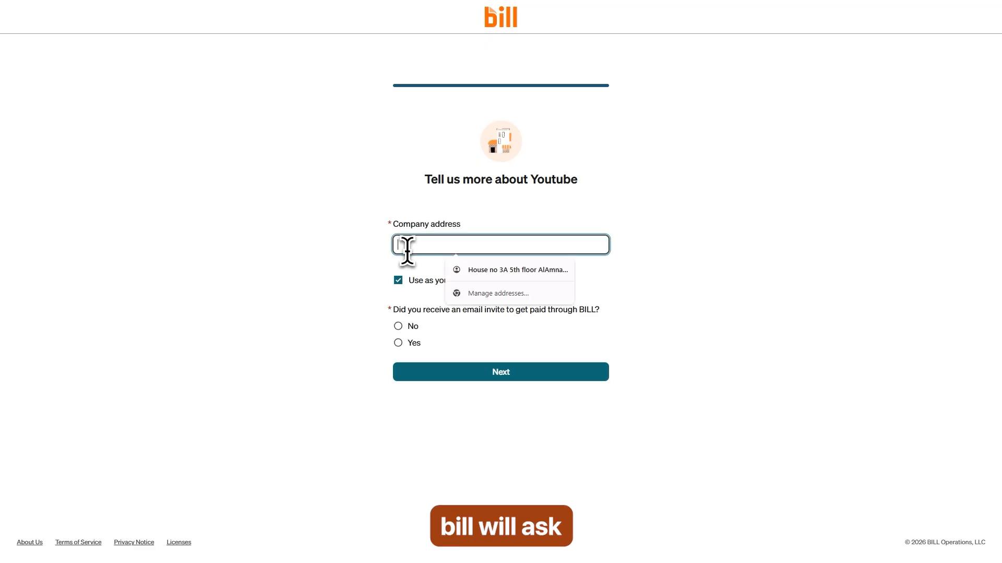
click(558, 268)
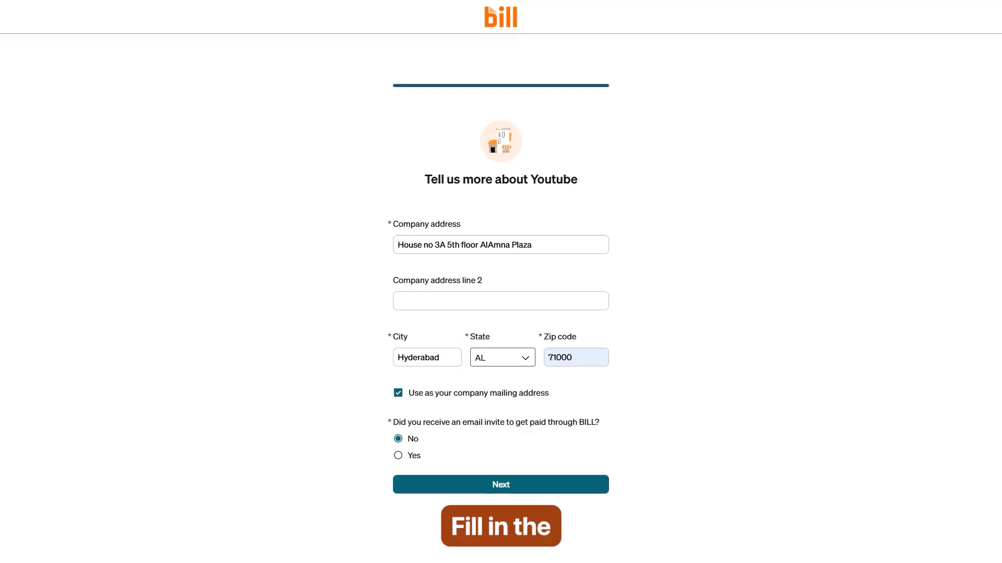
click(507, 490)
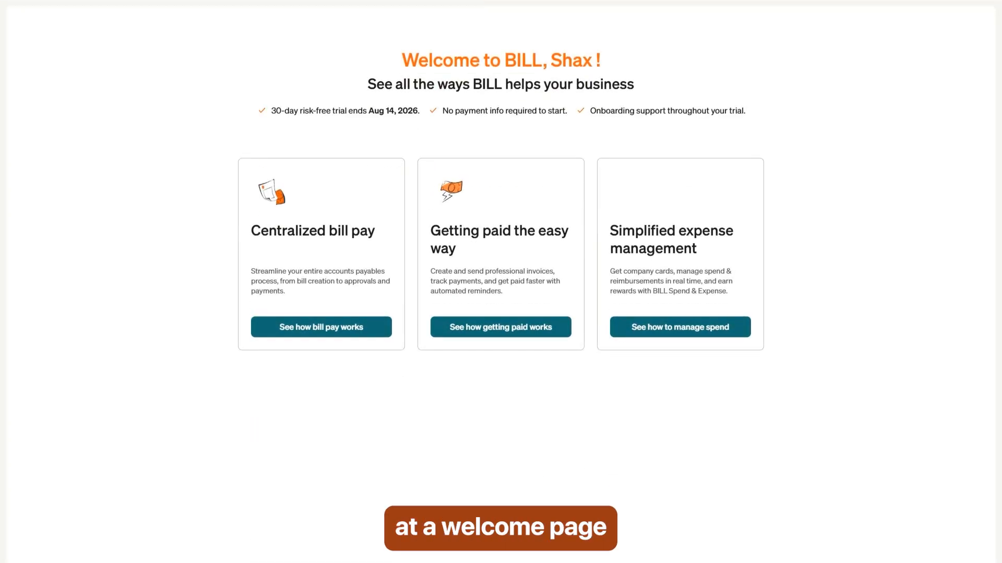
Step: Go through the getting-paid walkthrough's Create, Deliver, Track and Get paid steps, then continue to Set up account
click(504, 331)
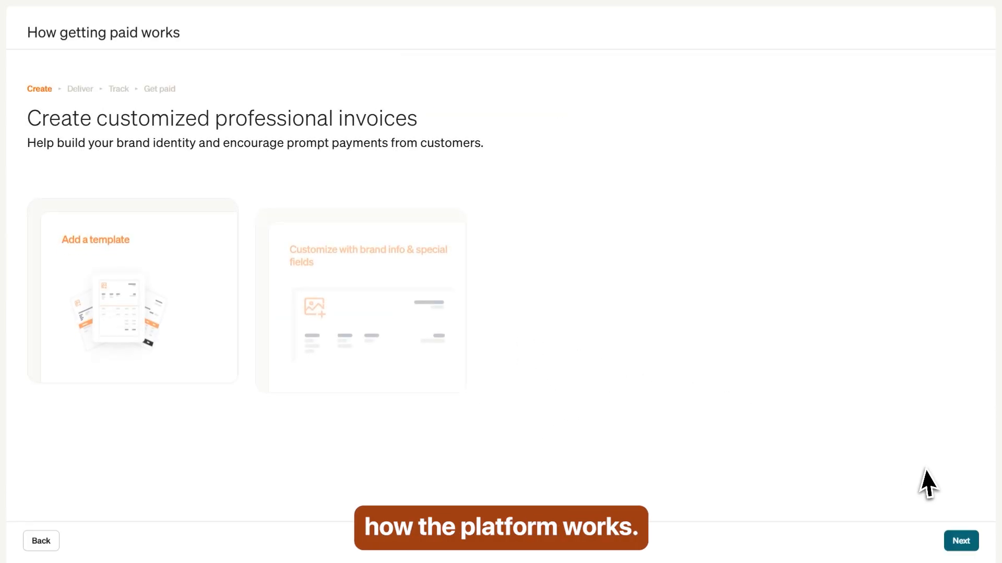
click(961, 541)
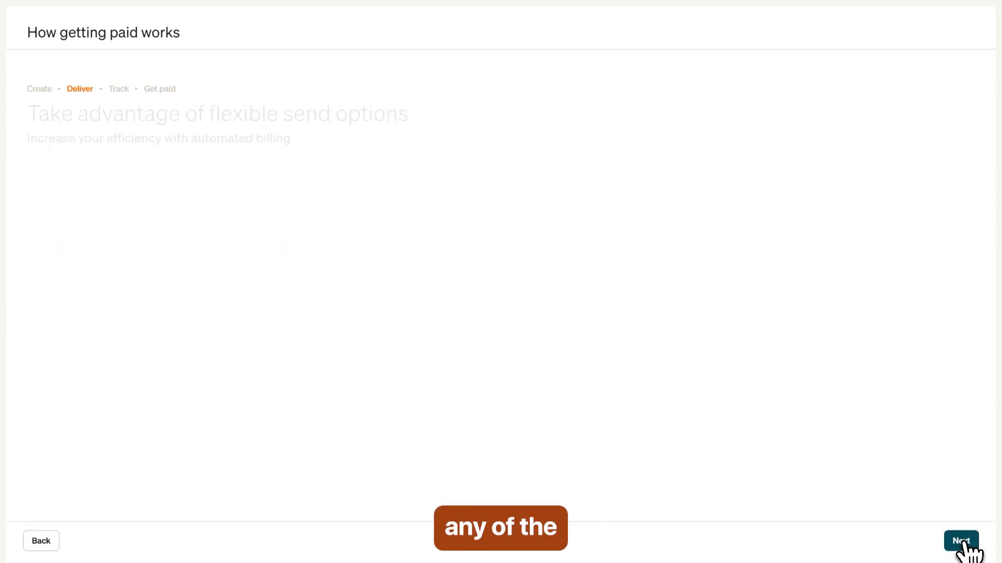
click(961, 542)
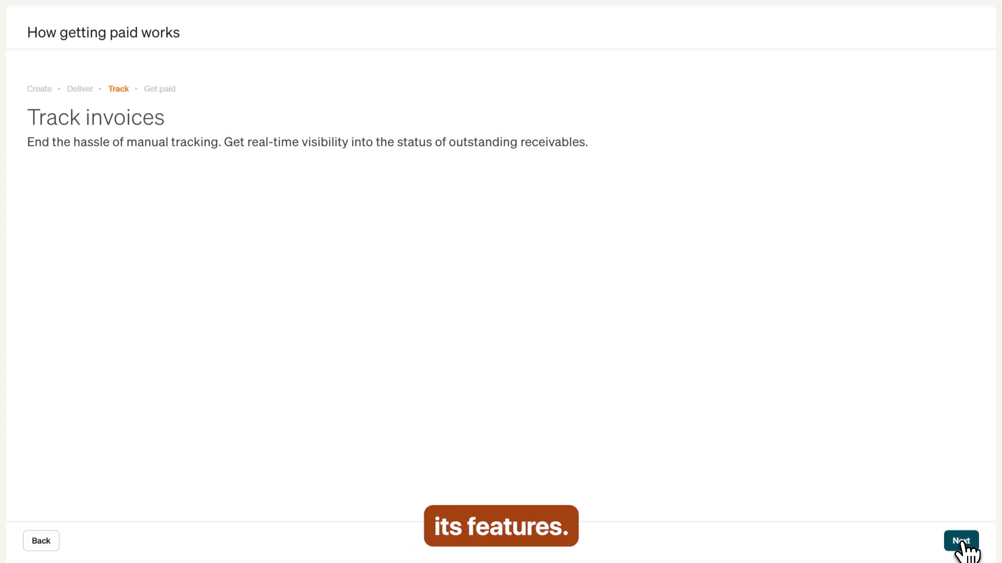
click(962, 542)
click(962, 541)
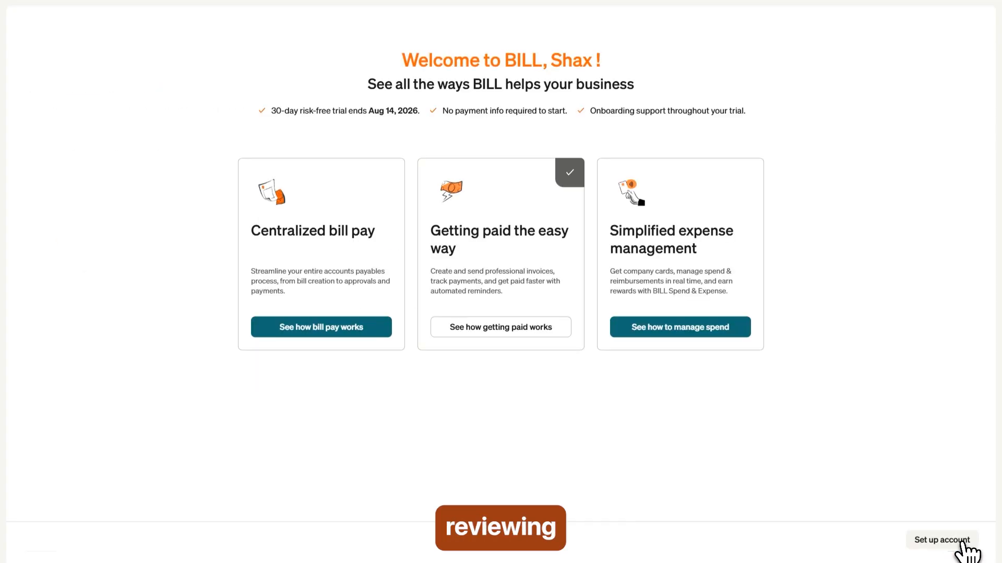
click(946, 543)
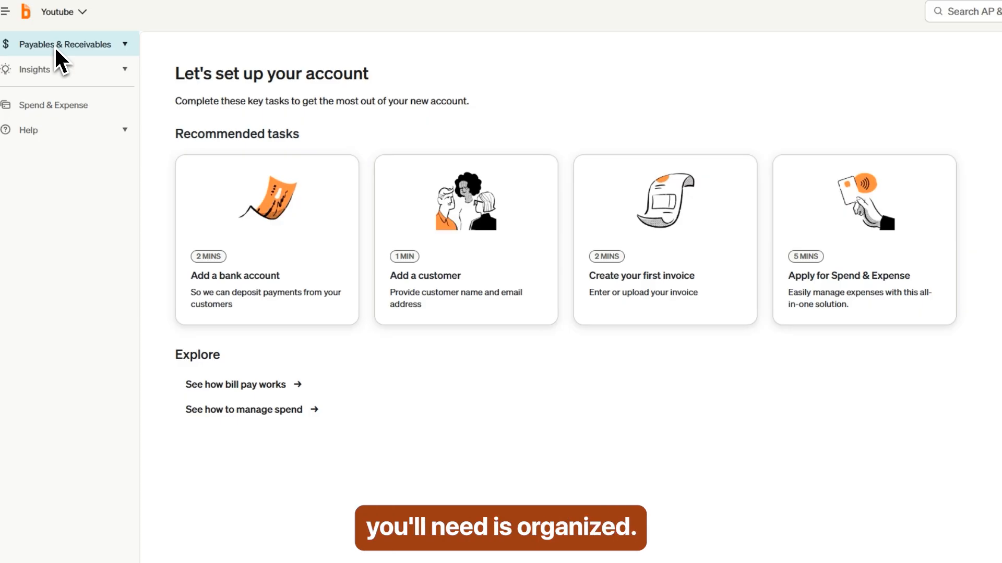
Step: Toggle Payables & Receivables, view the Spend & Expense overview, then return and expand Payables & Receivables
click(58, 51)
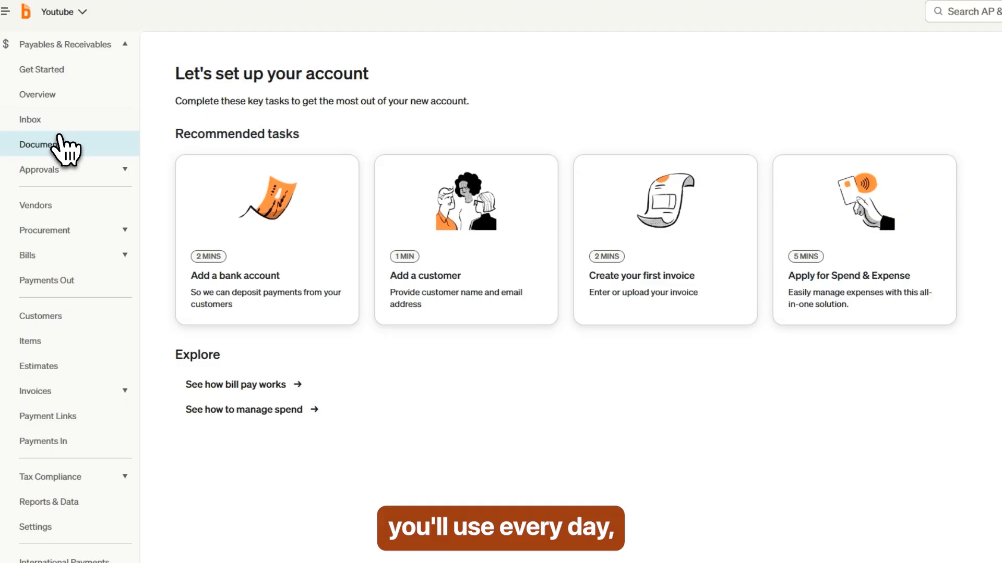
click(83, 50)
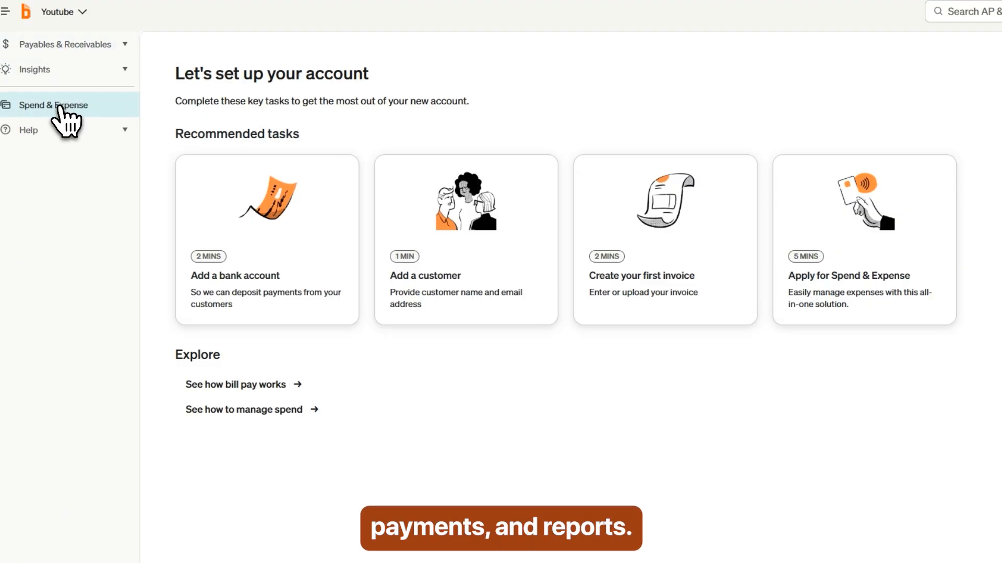
click(60, 107)
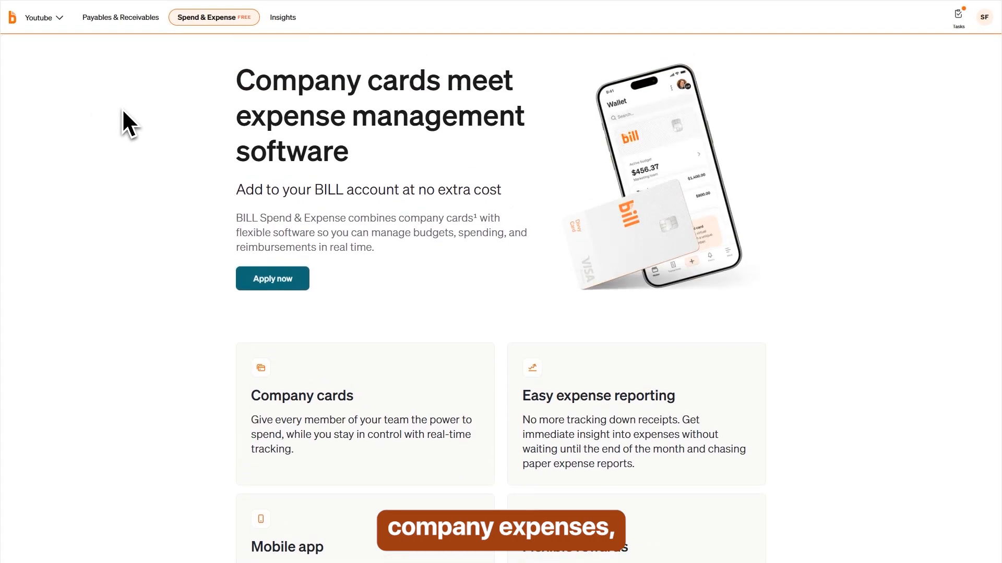
click(108, 19)
click(60, 46)
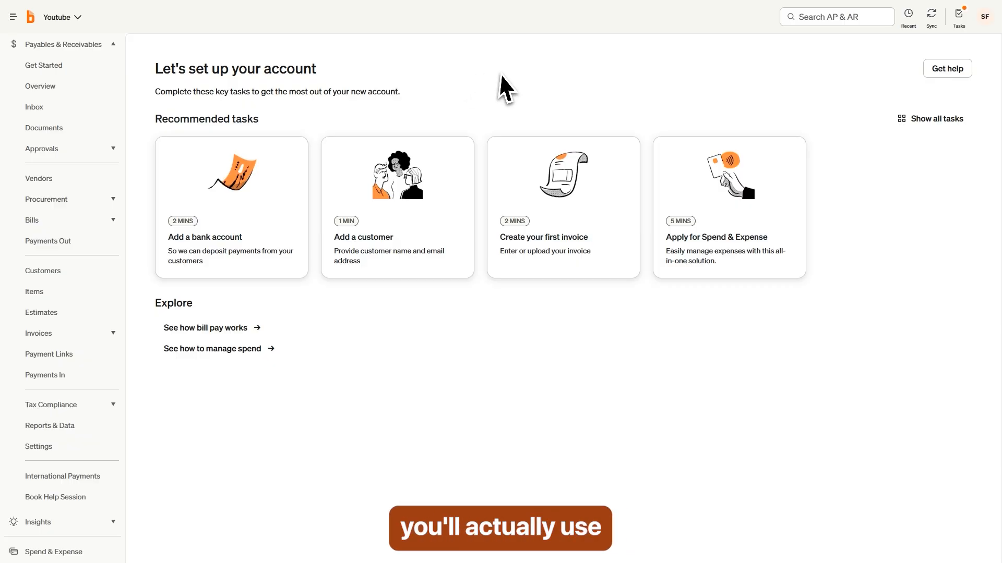
click(826, 17)
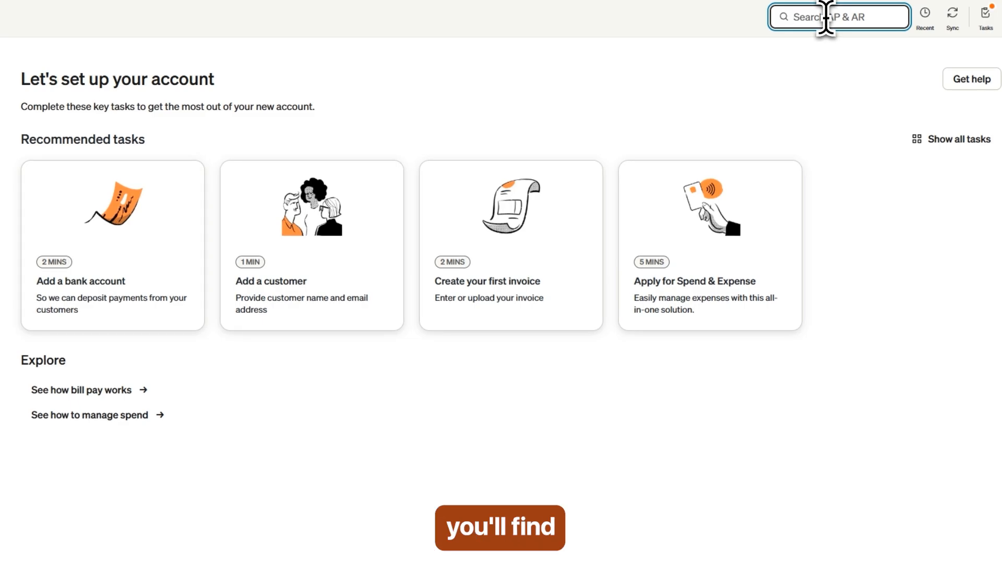
text(cust)
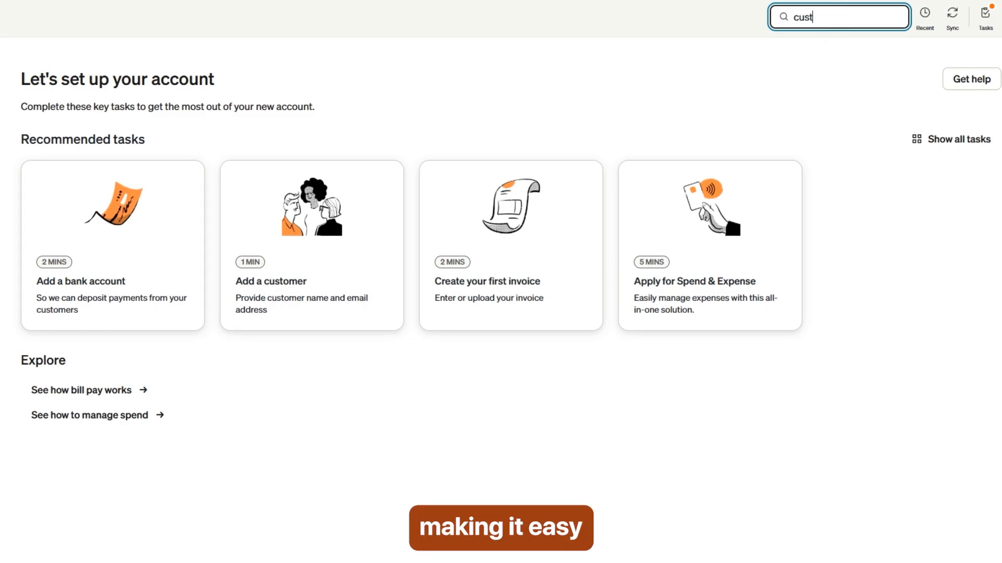
text(omer)
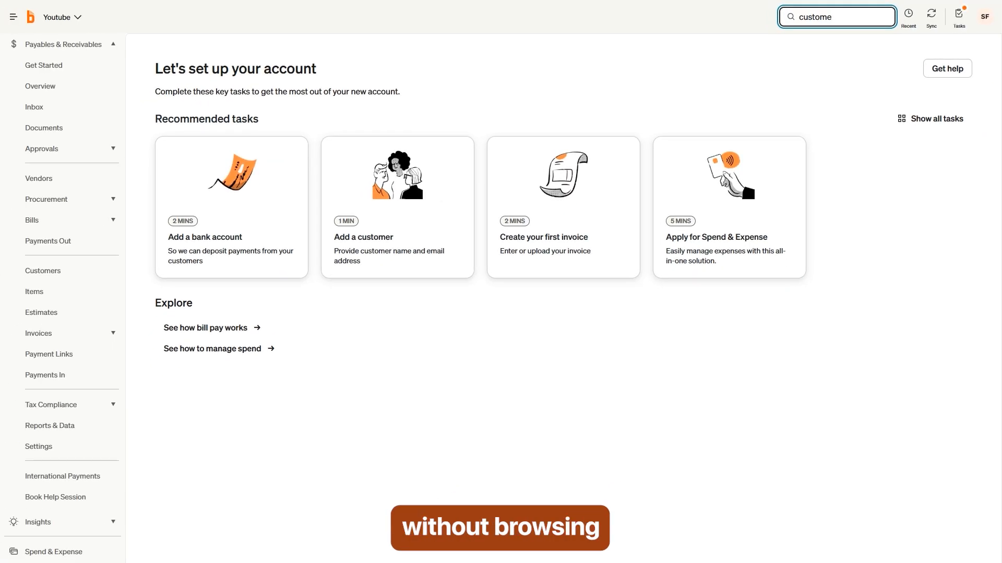
key(BackSpace)
key(BackSpace)
key(BackSpace)
key(BackSpace)
key(BackSpace)
key(BackSpace)
key(BackSpace)
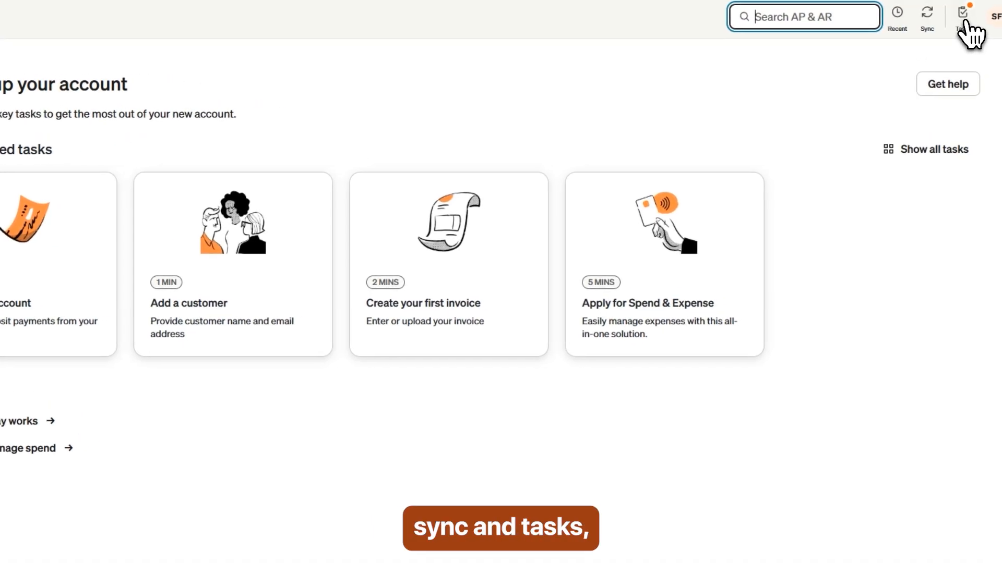
click(970, 16)
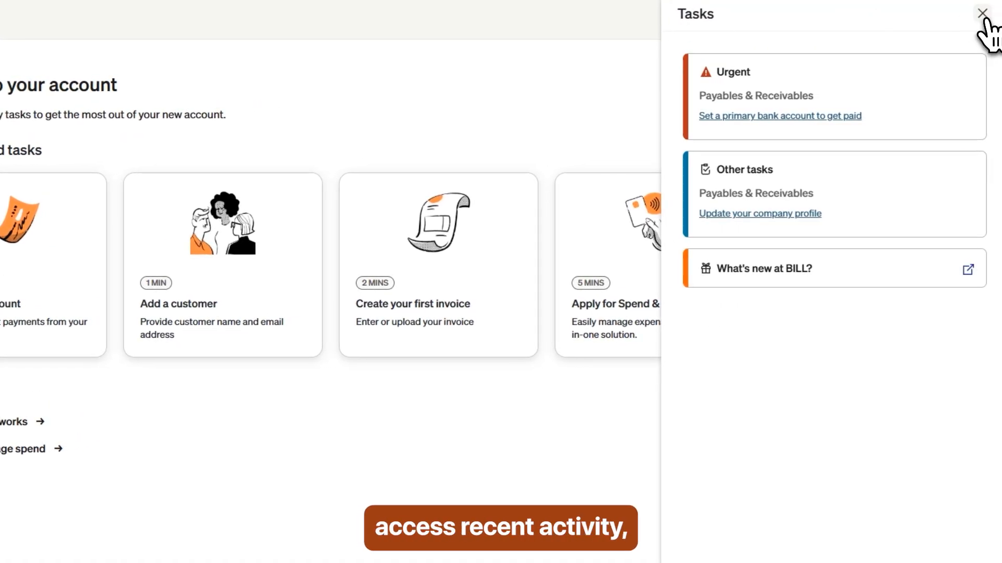
click(983, 13)
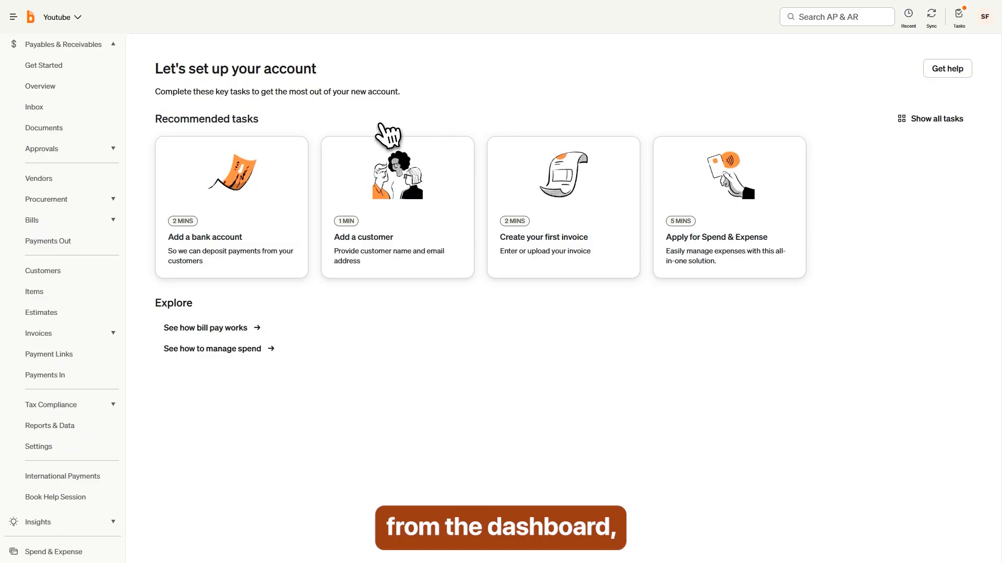
click(236, 214)
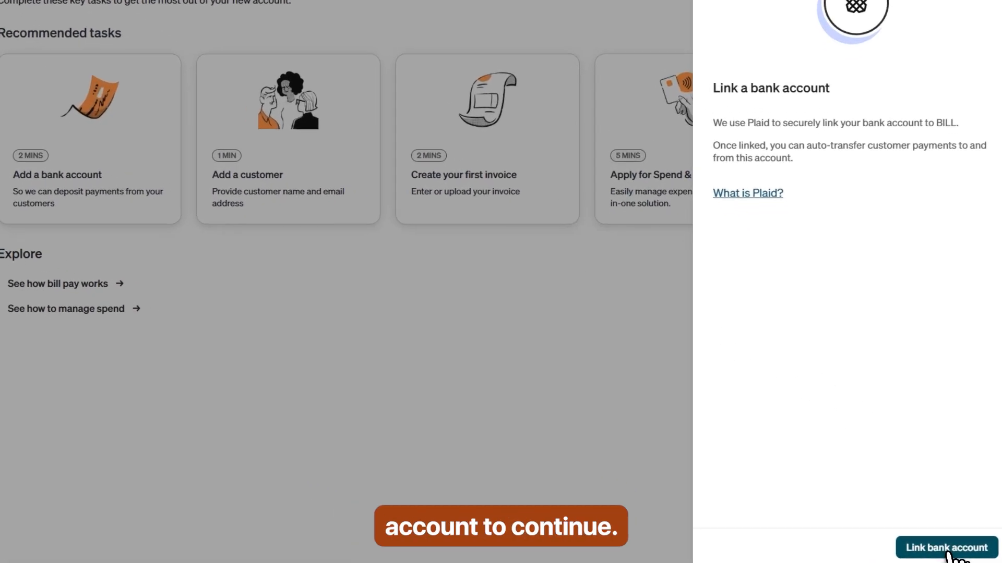
click(948, 548)
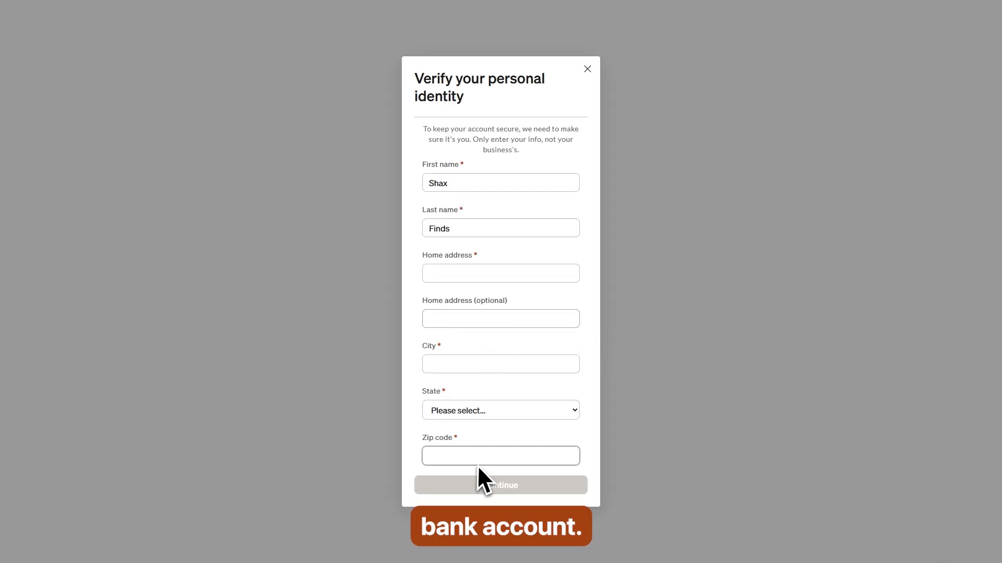
click(470, 457)
click(492, 482)
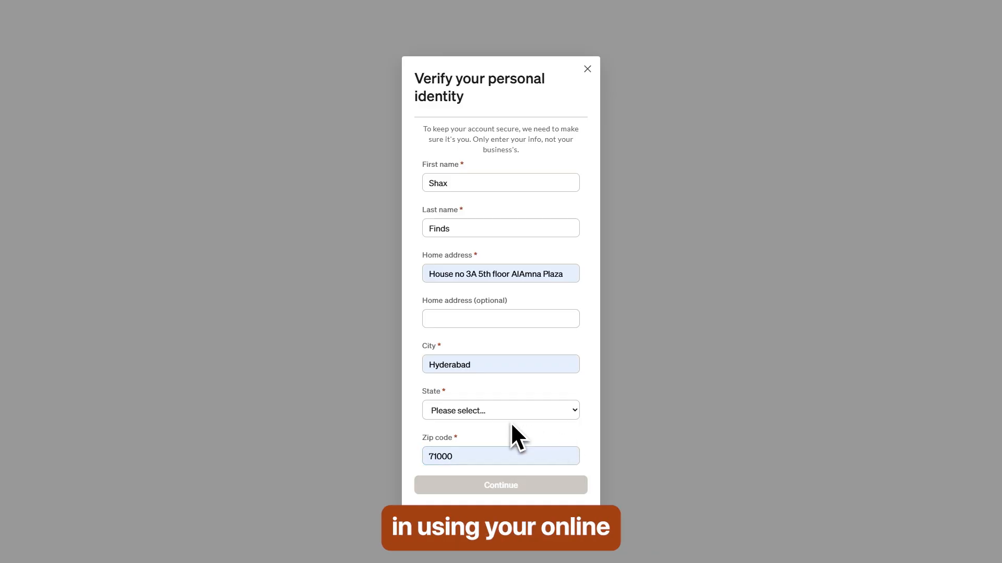
click(482, 414)
click(480, 414)
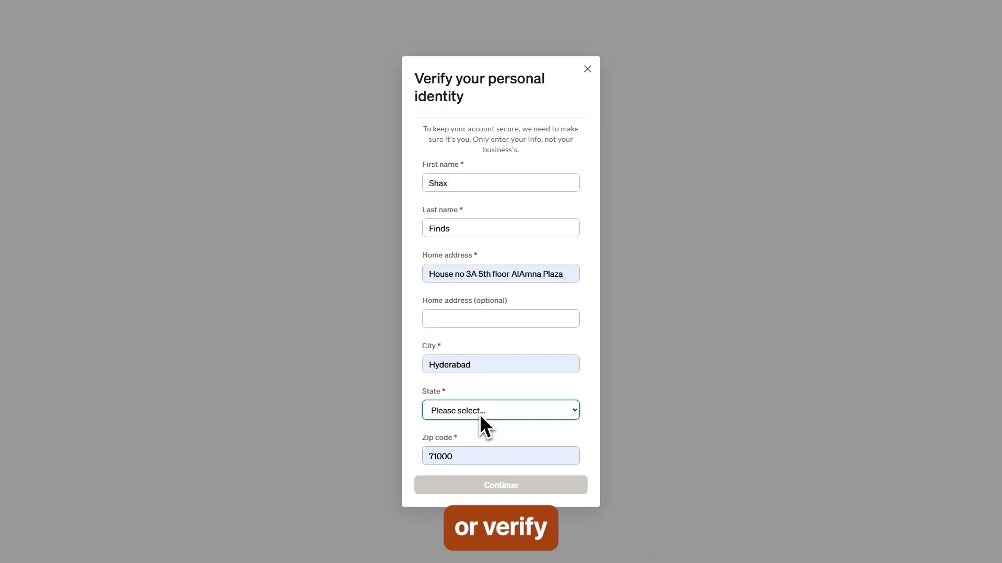
click(480, 415)
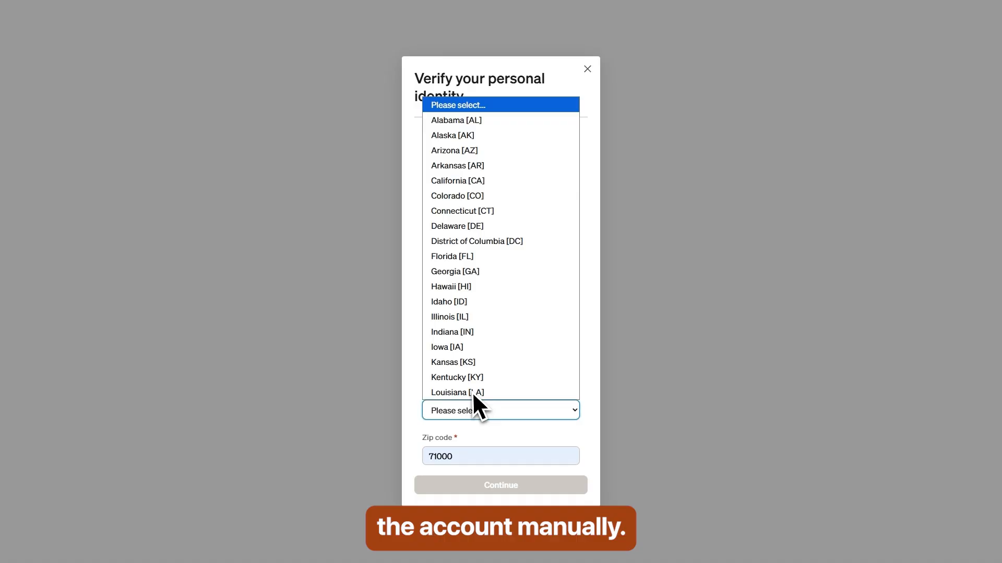
click(448, 137)
click(493, 410)
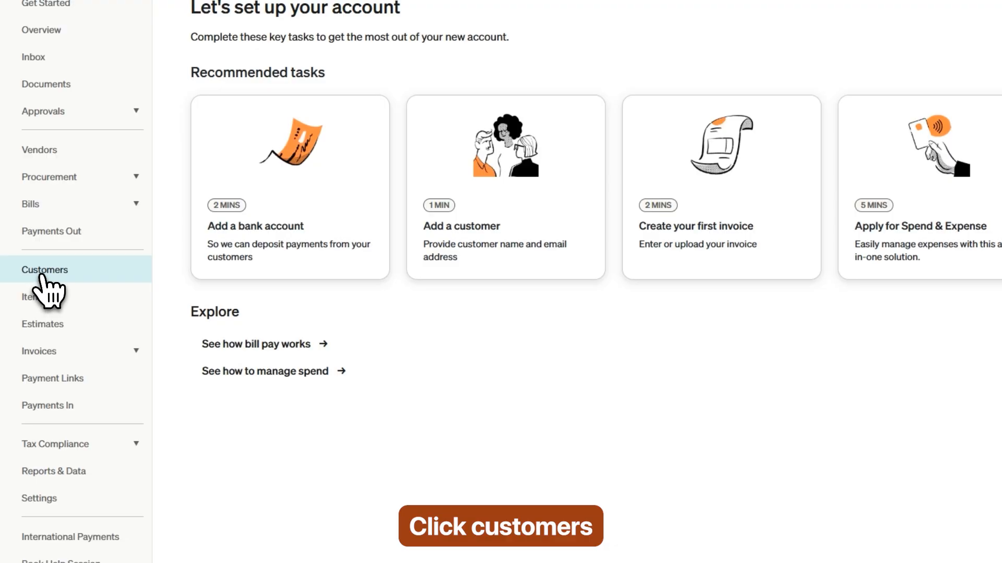
Step: Start a new customer with the display name Professor
click(43, 274)
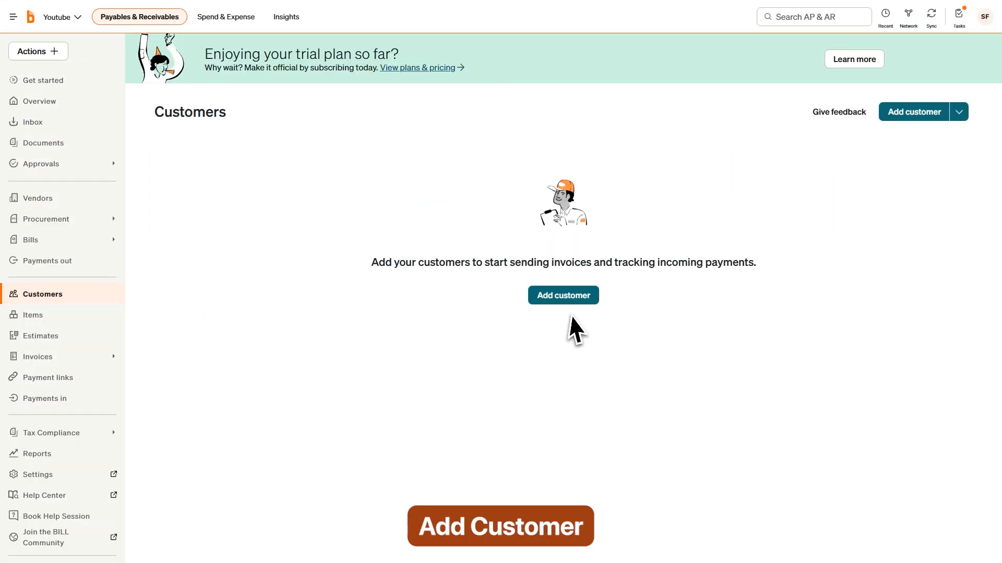
click(568, 302)
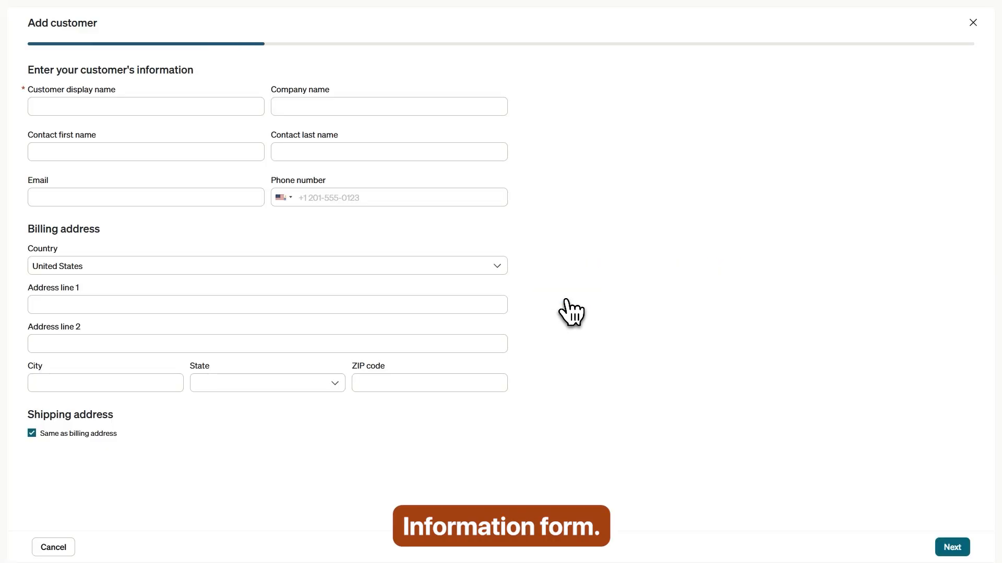
click(89, 108)
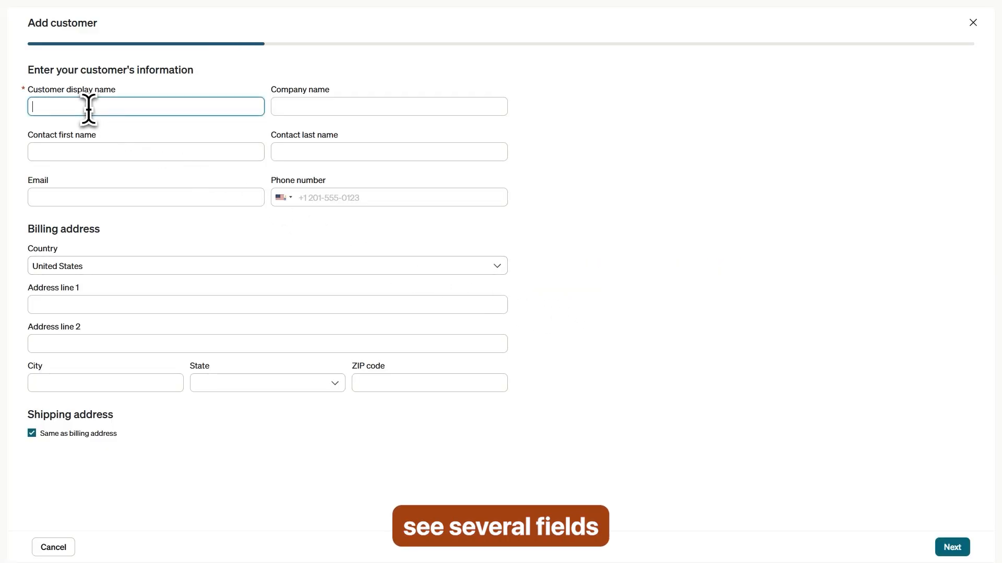
text(S)
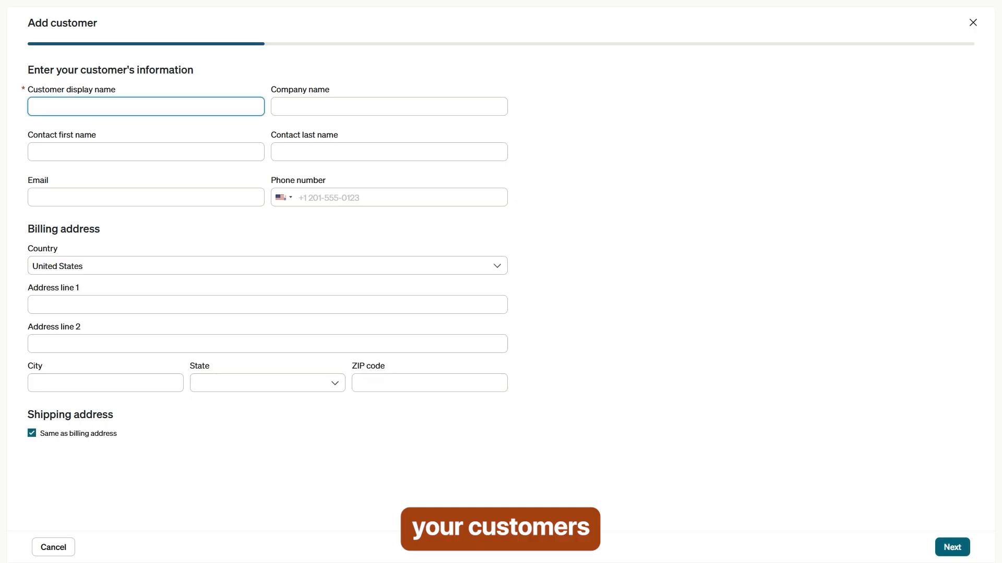
text(pR)
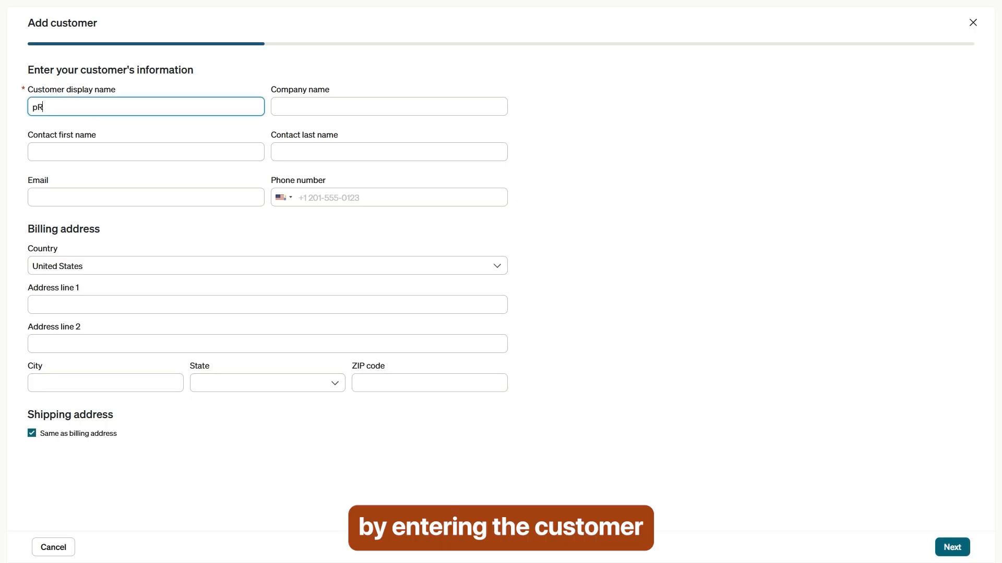
text(O)
key(BackSpace)
key(BackSpace)
key(BackSpace)
text(Professor)
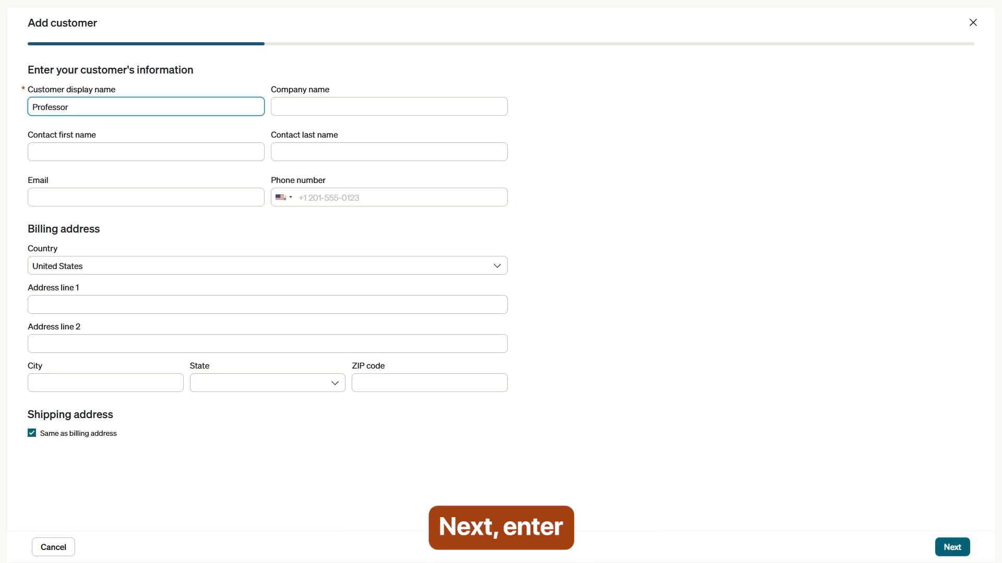
Step: Enter company name Shax Finds and the contact's first and last name
click(300, 107)
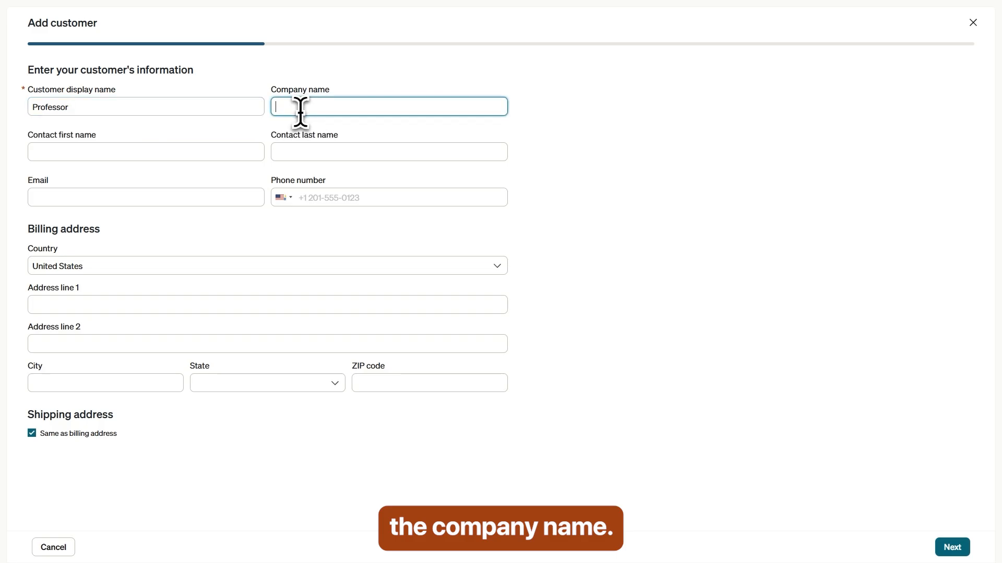
text(Shax Finds)
key(Tab)
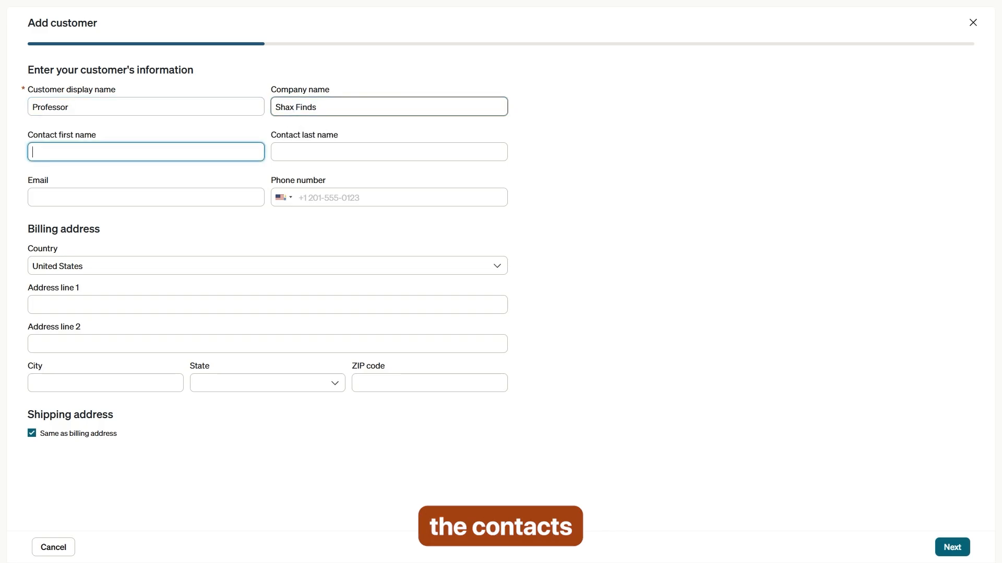
key(Tab)
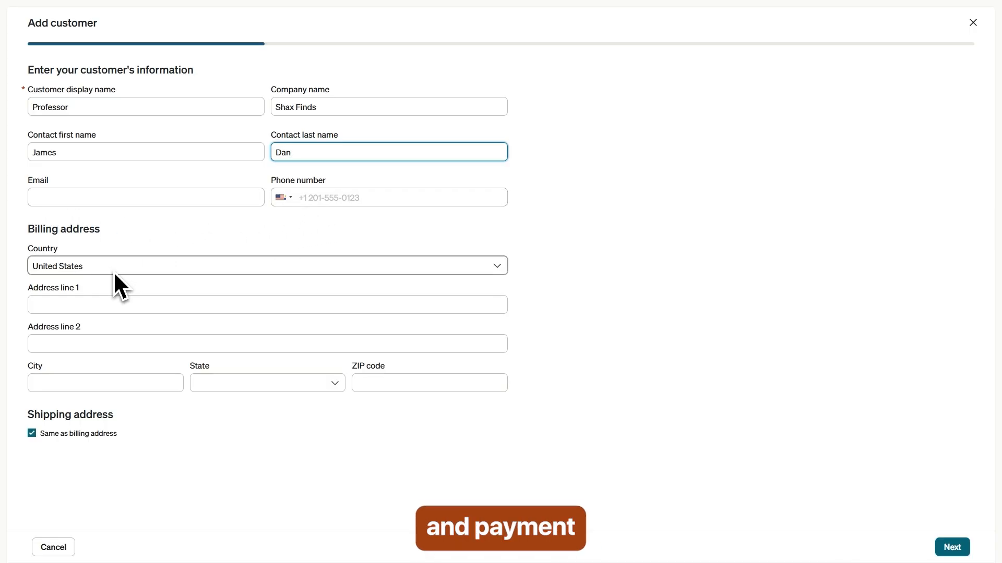
Step: Set the billing address to the suggested Seattle, Washington address
click(84, 305)
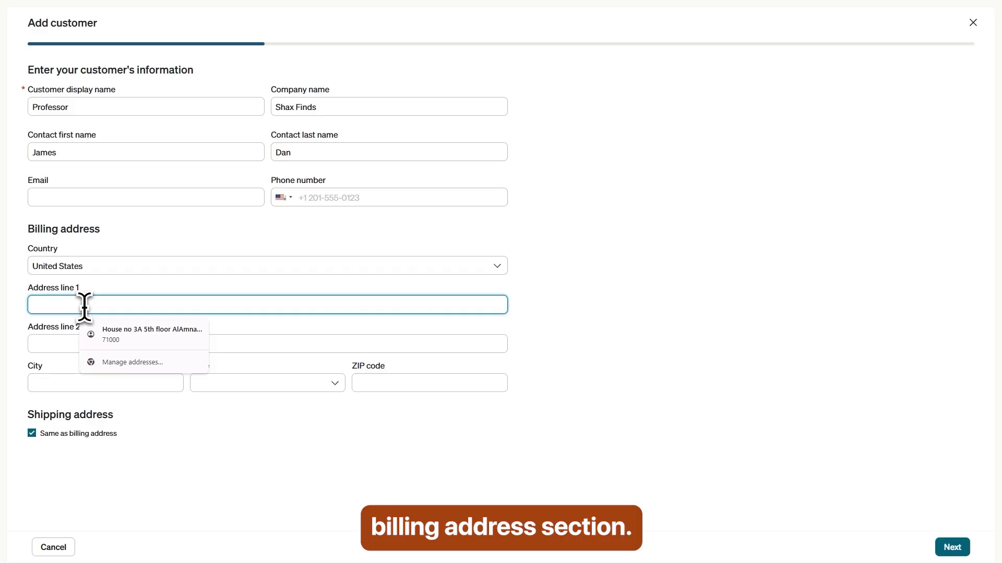
text(alas)
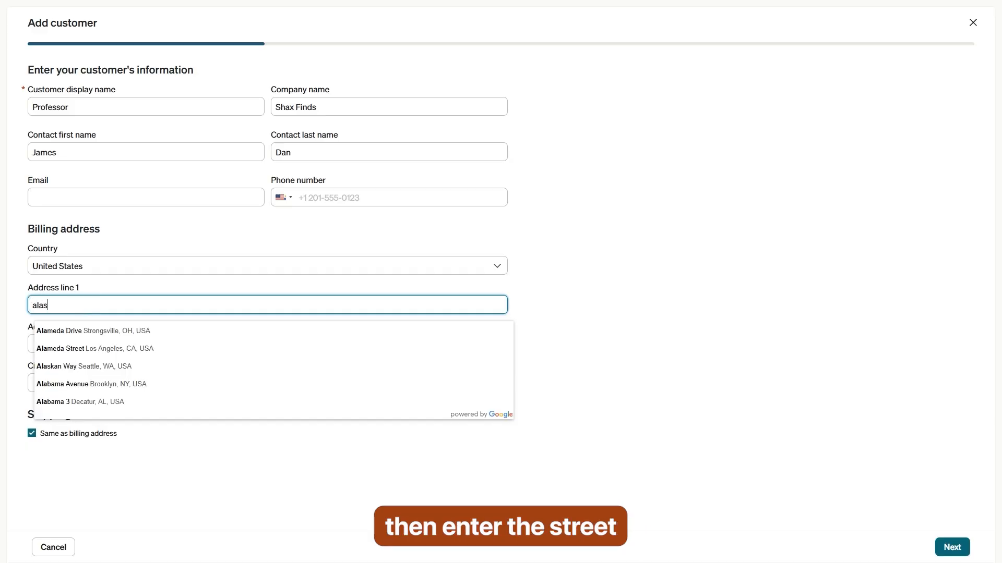
text(kta)
click(103, 331)
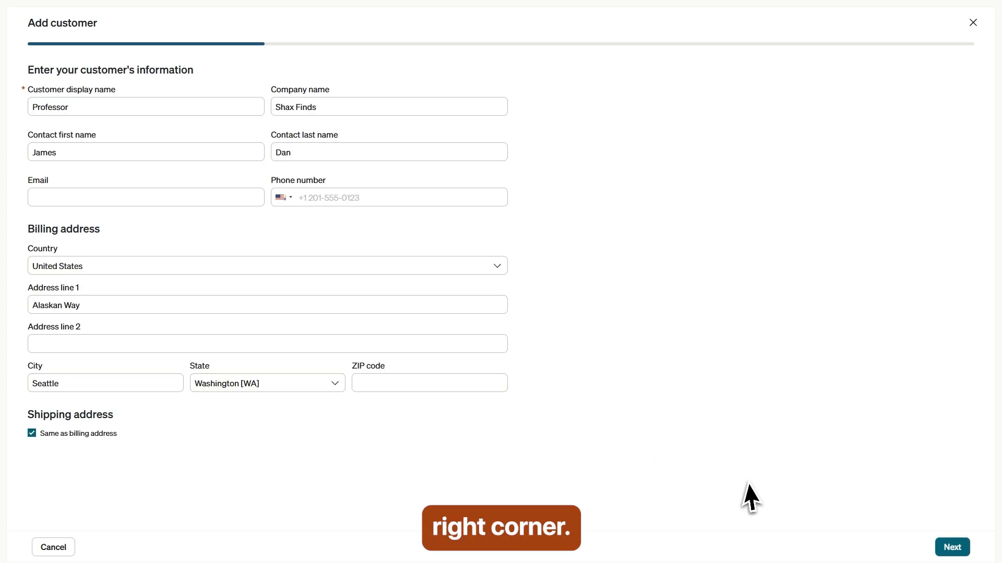
Step: Complete the Professor customer and skip connecting it to a network business
click(952, 547)
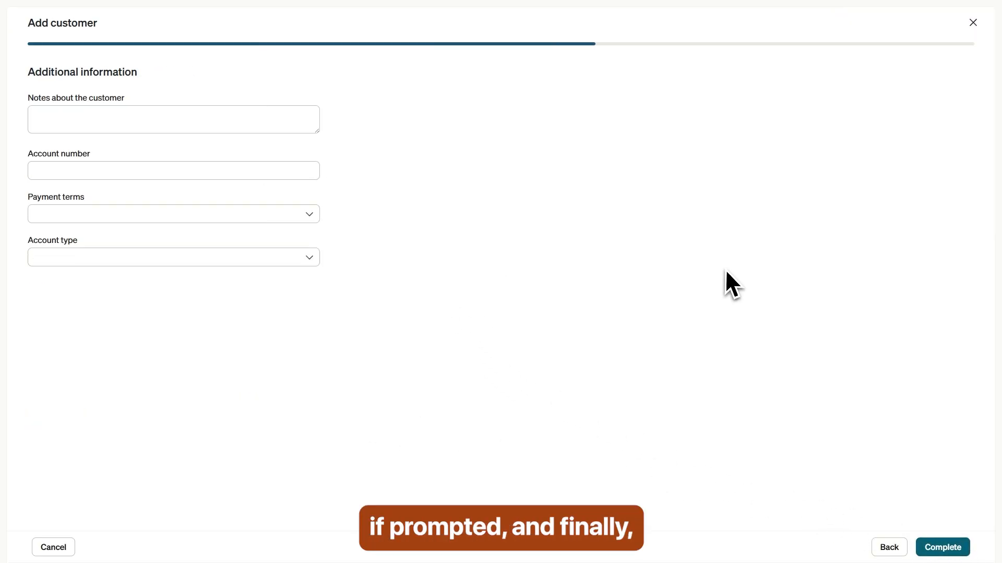
click(950, 550)
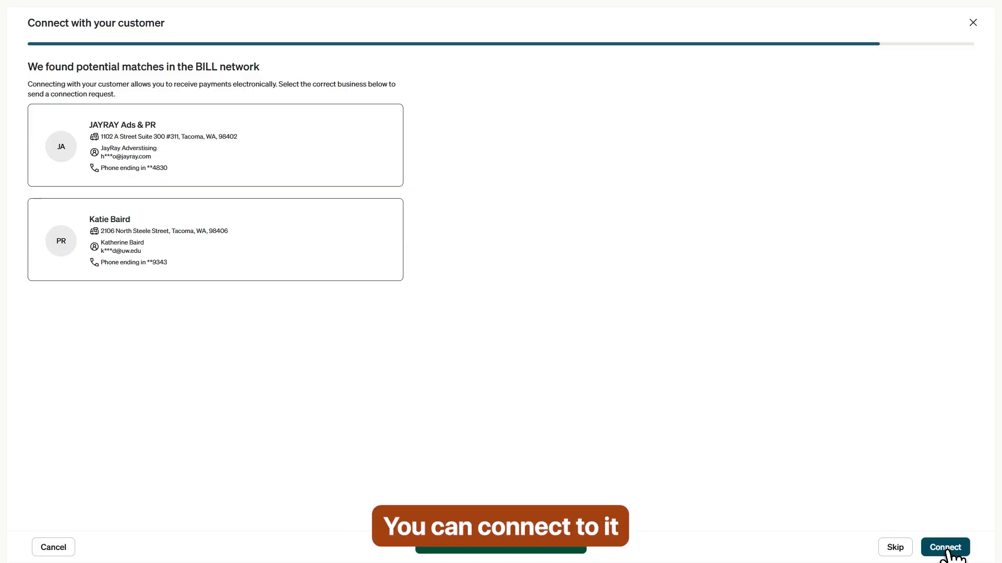
click(899, 549)
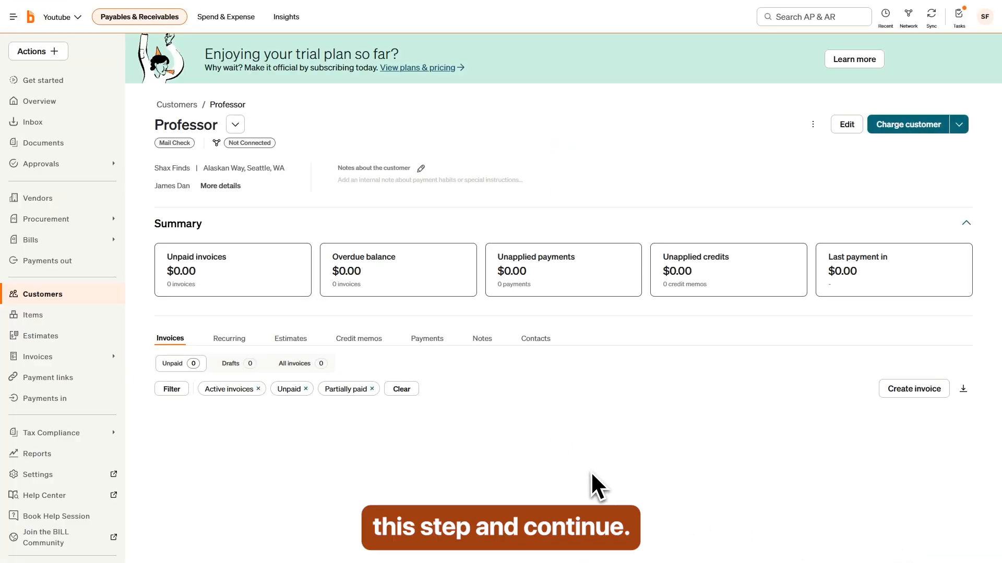
Step: Go to Invoices > All invoices and start new invoice 001
click(57, 297)
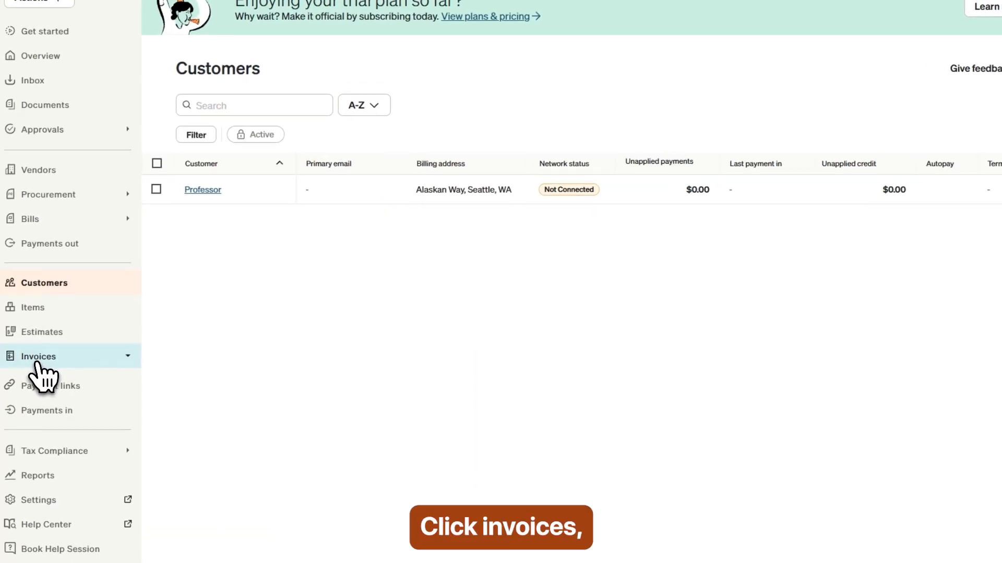
click(37, 360)
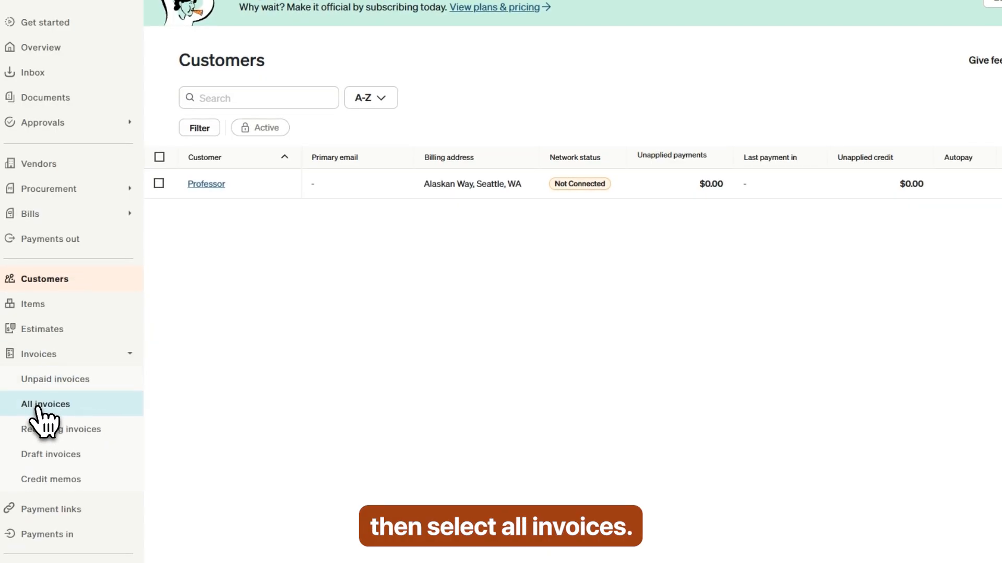
click(39, 406)
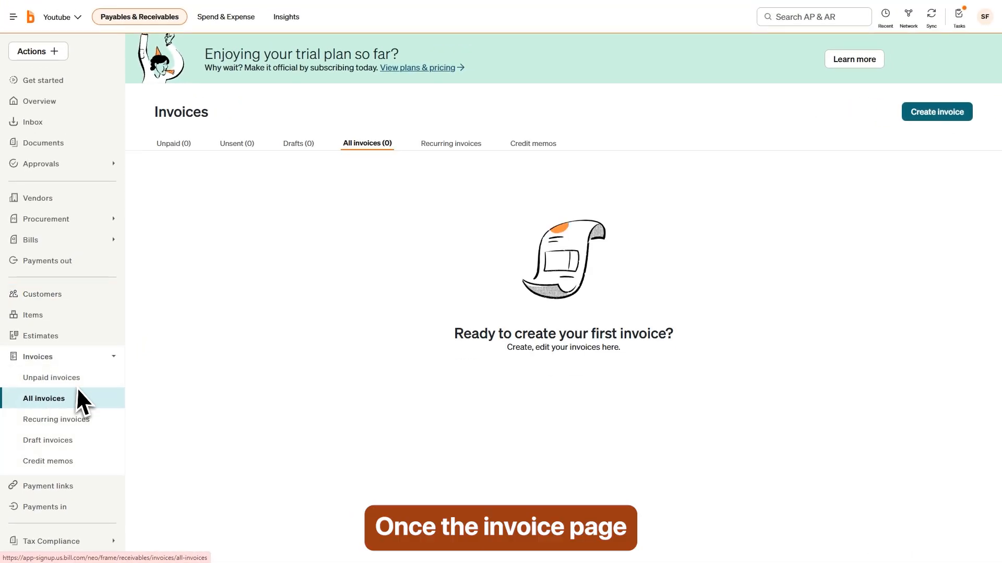
click(938, 116)
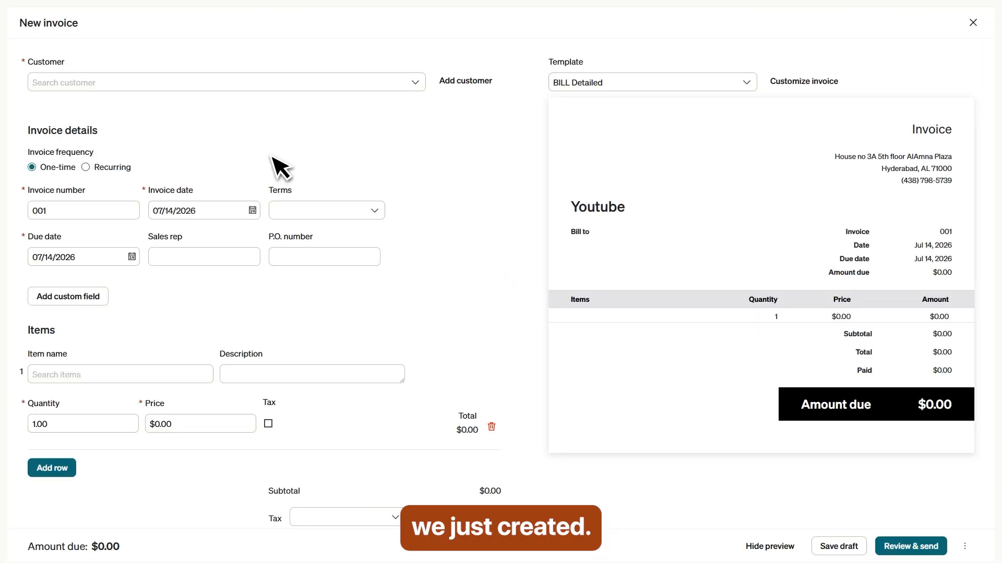
Step: Bill the invoice to customer Professor
click(71, 85)
click(79, 104)
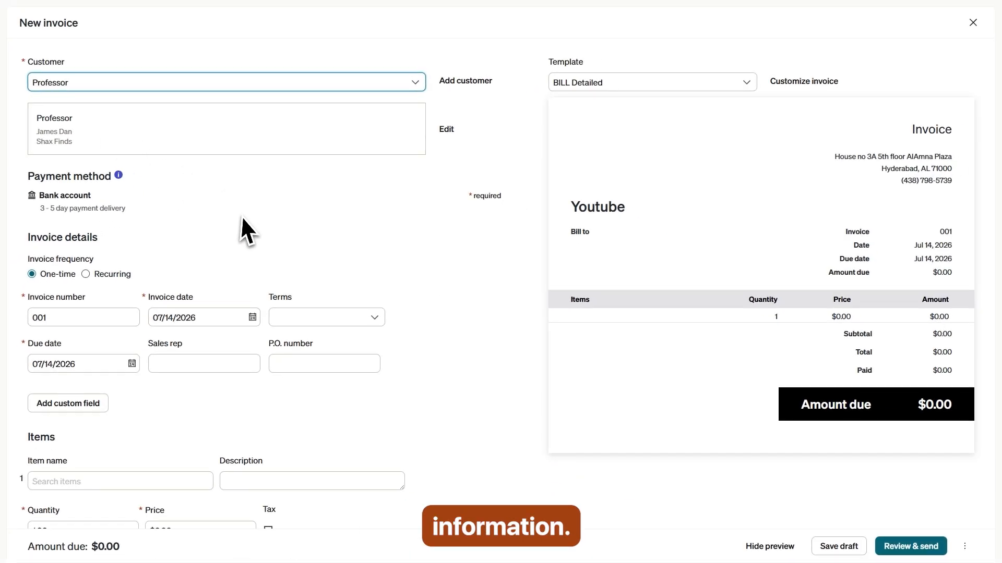
click(287, 212)
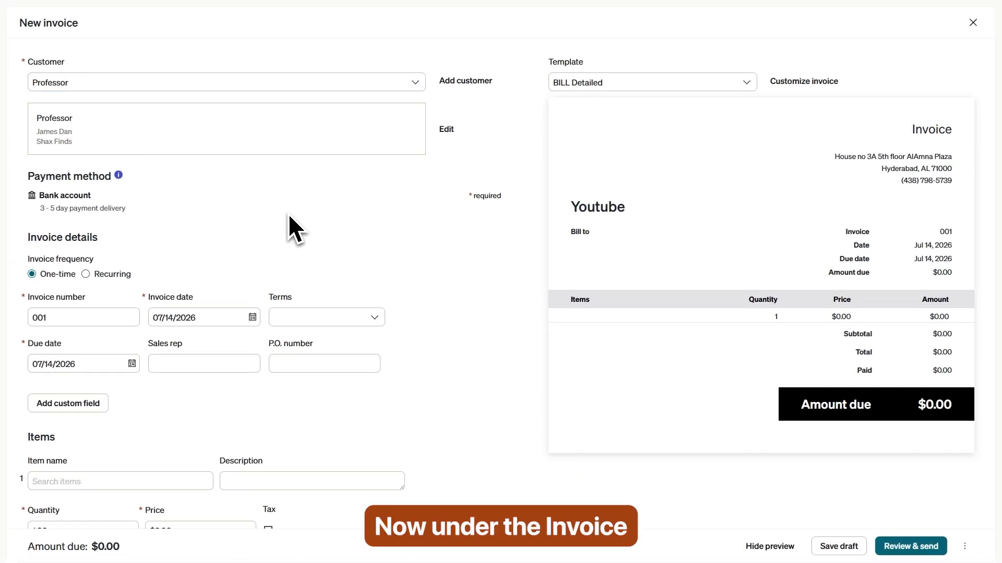
scroll(250, 240, down, 2)
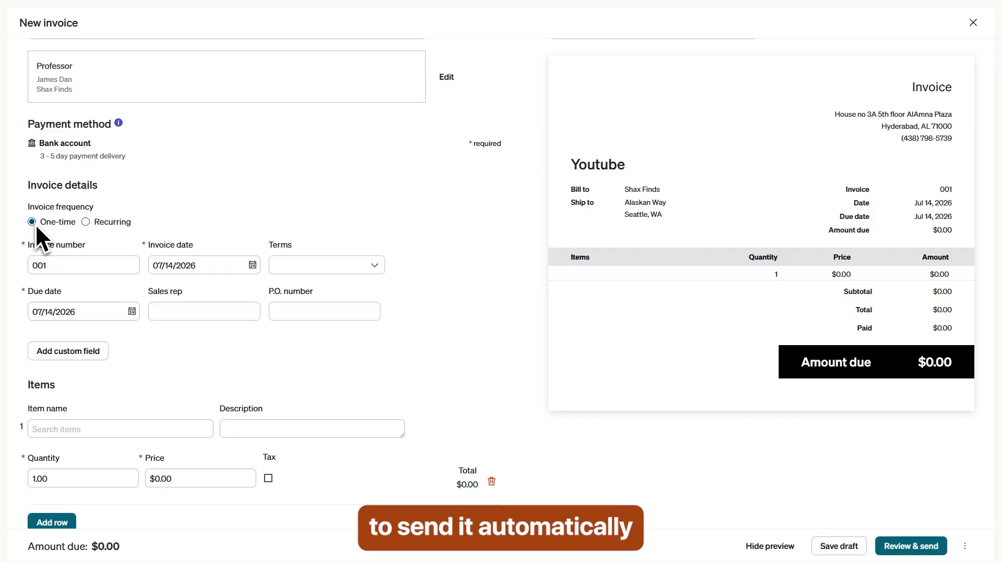
scroll(57, 232, down, 1)
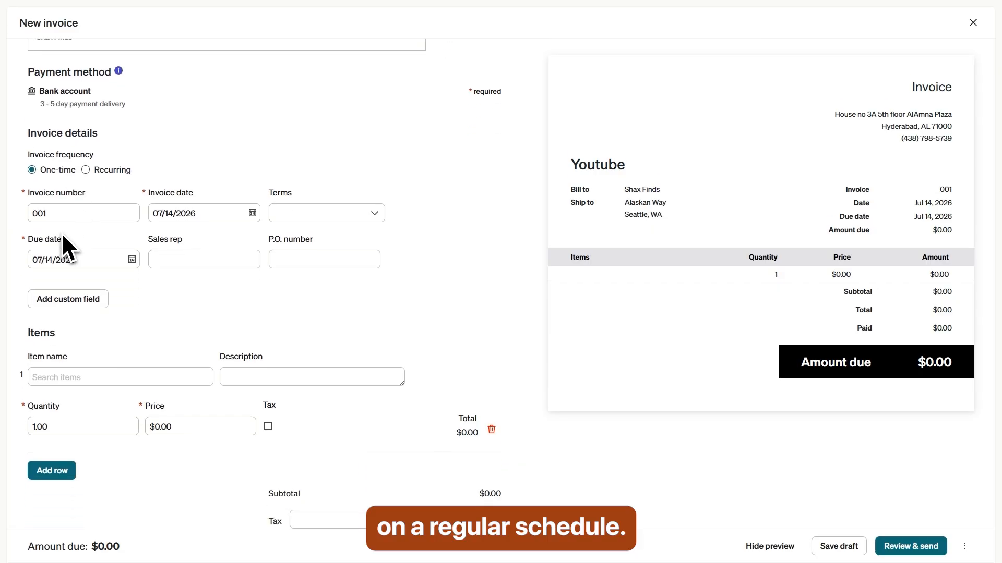
scroll(54, 221, up, 1)
Step: Set the invoice due date to 07/15/2026 from the calendar
click(168, 268)
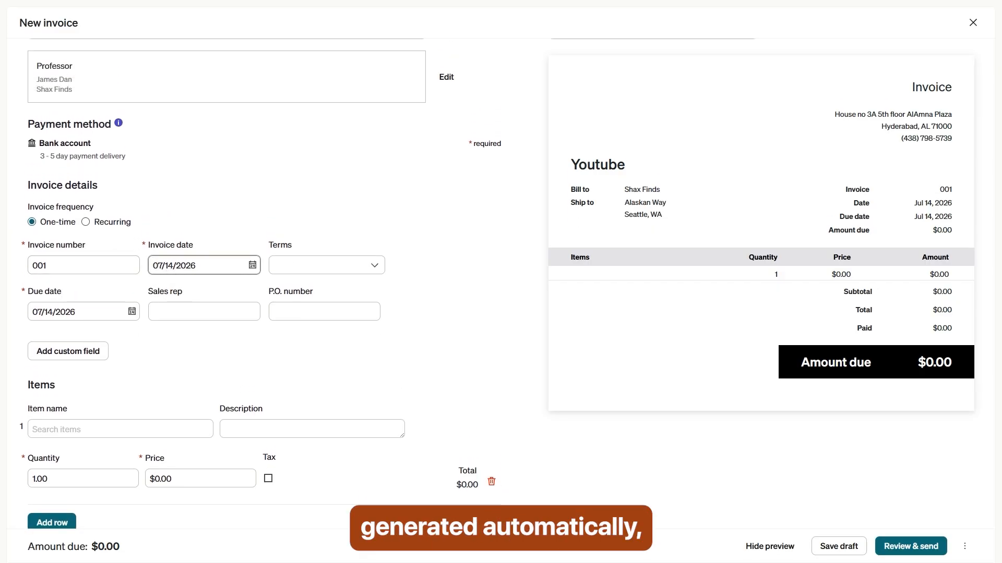
drag(64, 318, 67, 315)
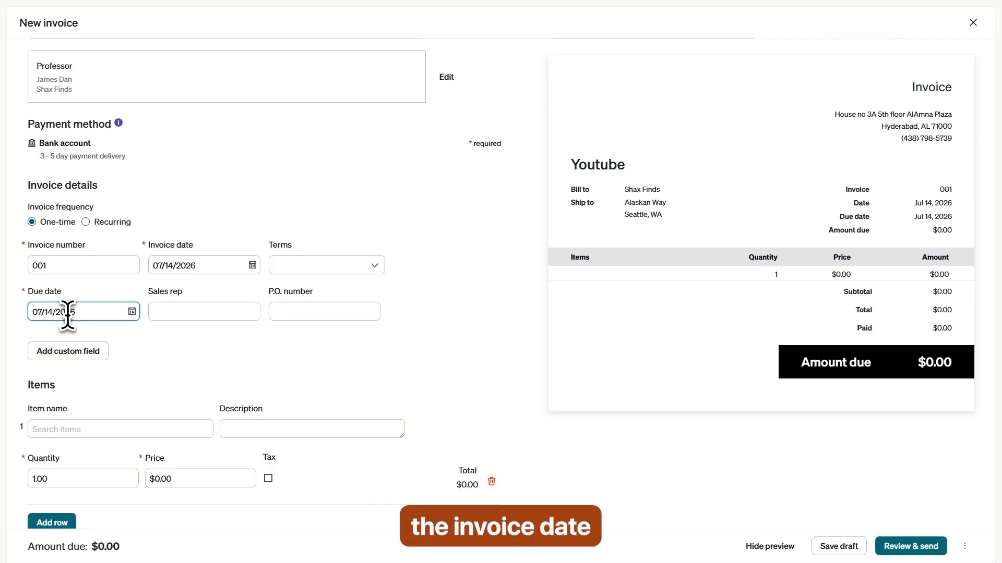
click(132, 312)
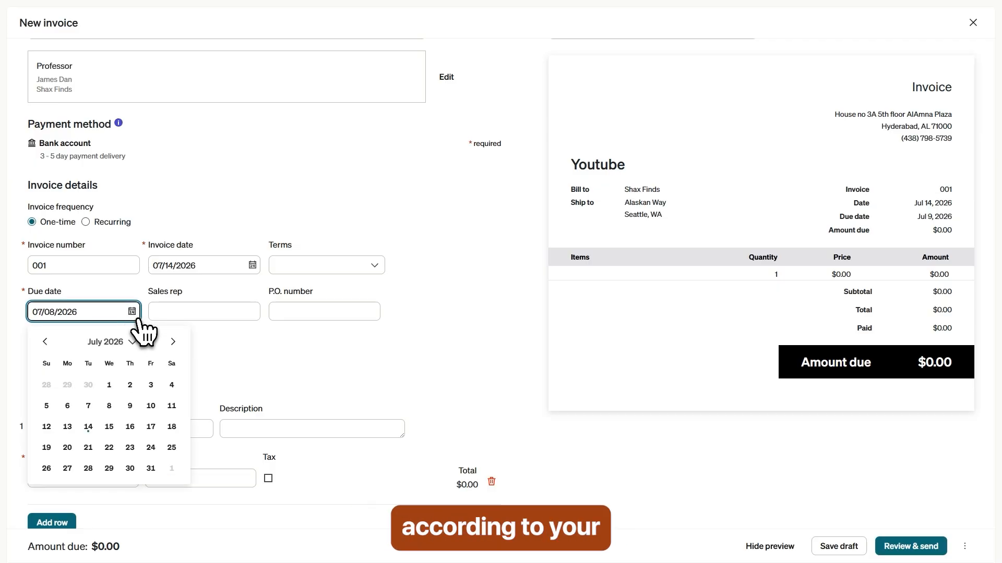
click(131, 426)
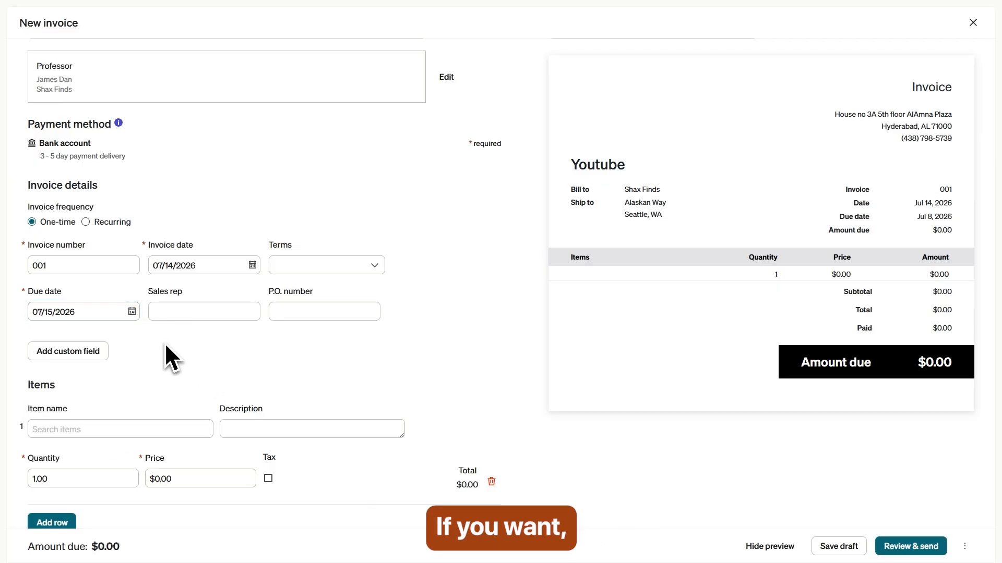
click(63, 354)
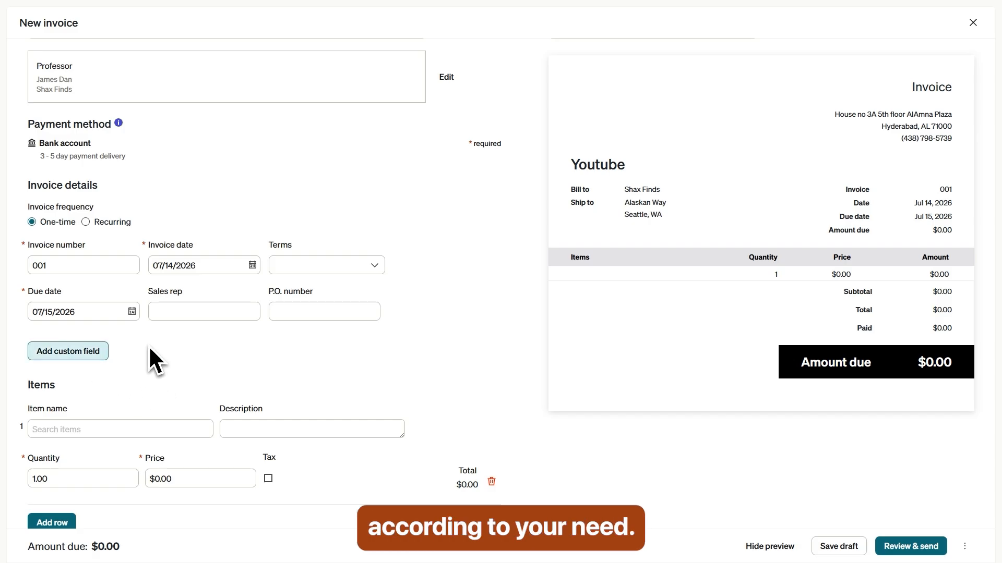
scroll(165, 344, down, 3)
Step: Begin adding a brand-new item on the first invoice line
click(49, 245)
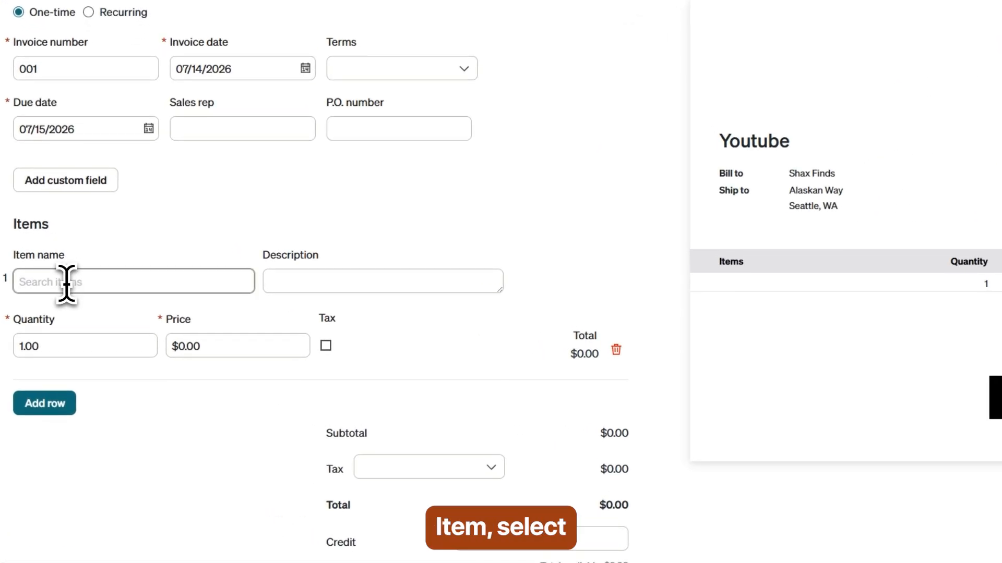
click(66, 283)
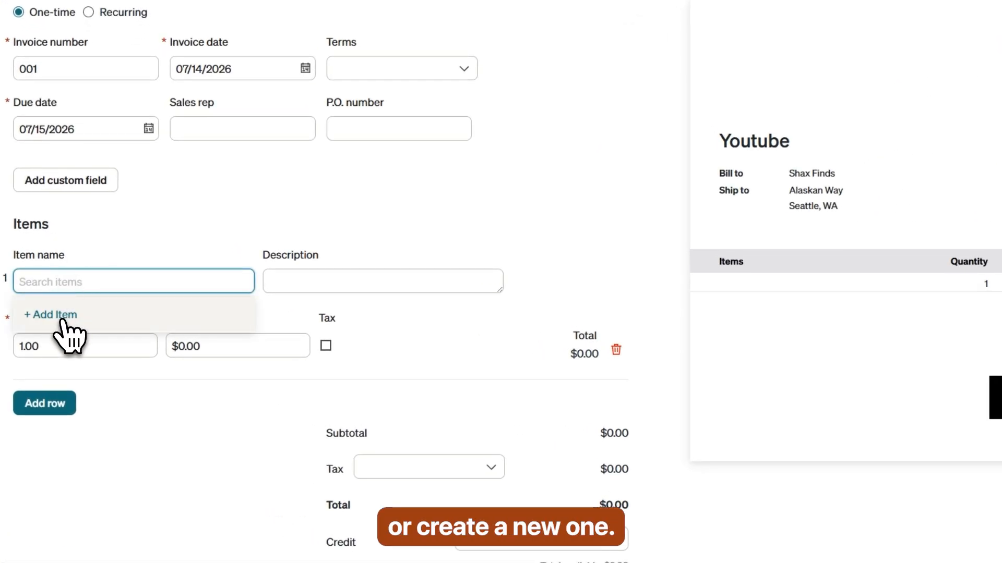
click(62, 318)
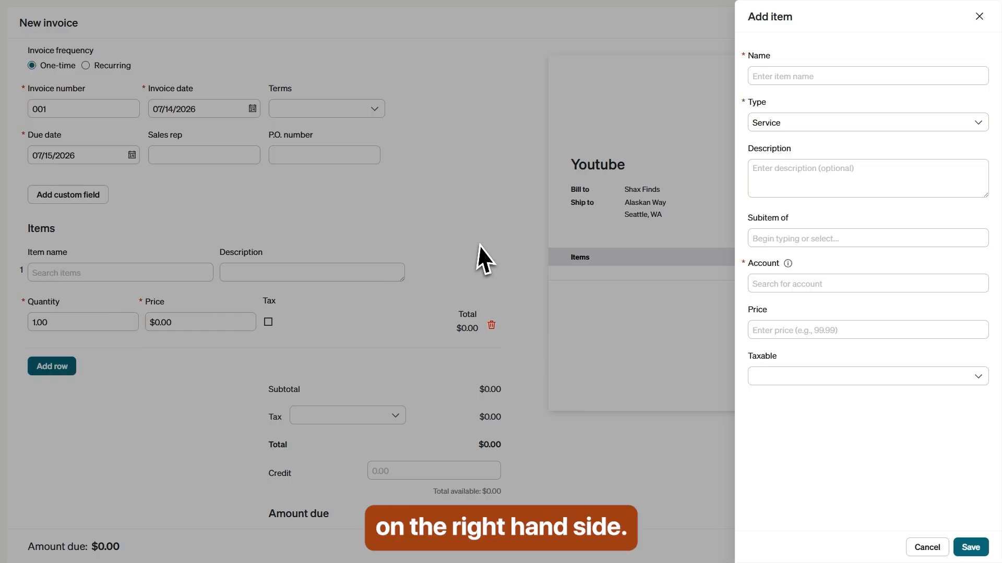
Step: Save a Gaming Mouse Product (Inventory) item on account 1071, priced 500
click(803, 77)
text(Gaming Mouse)
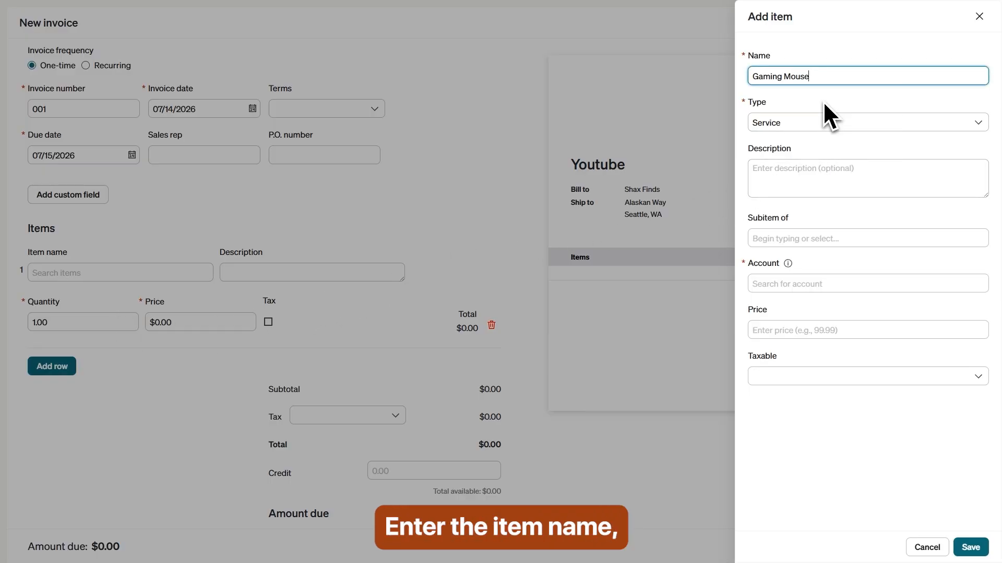
click(814, 125)
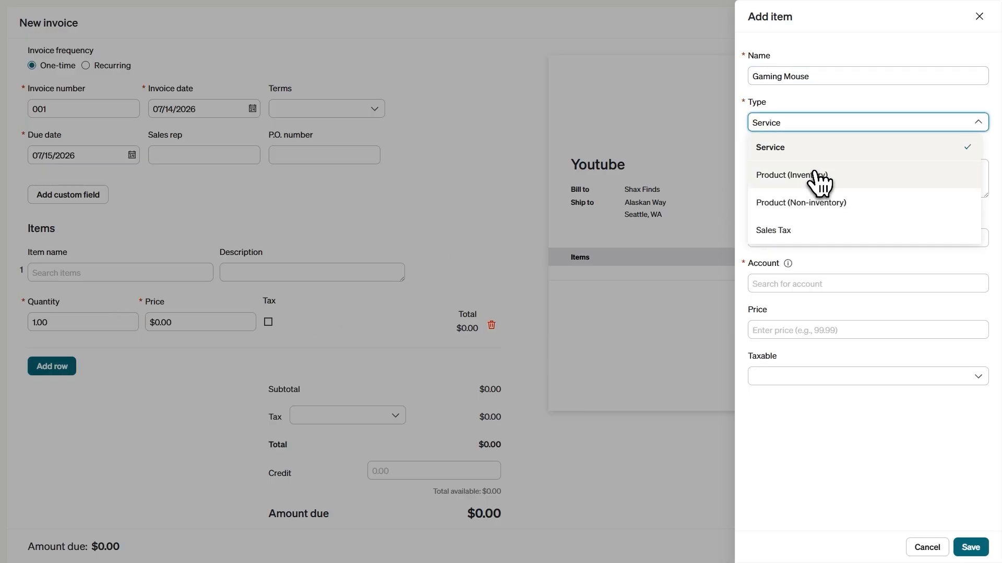
click(809, 174)
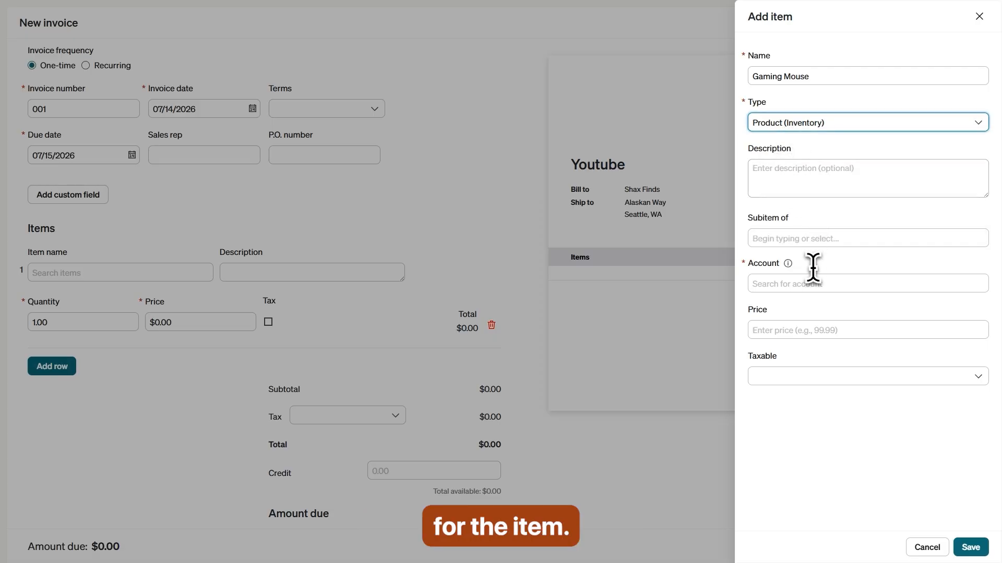
click(783, 285)
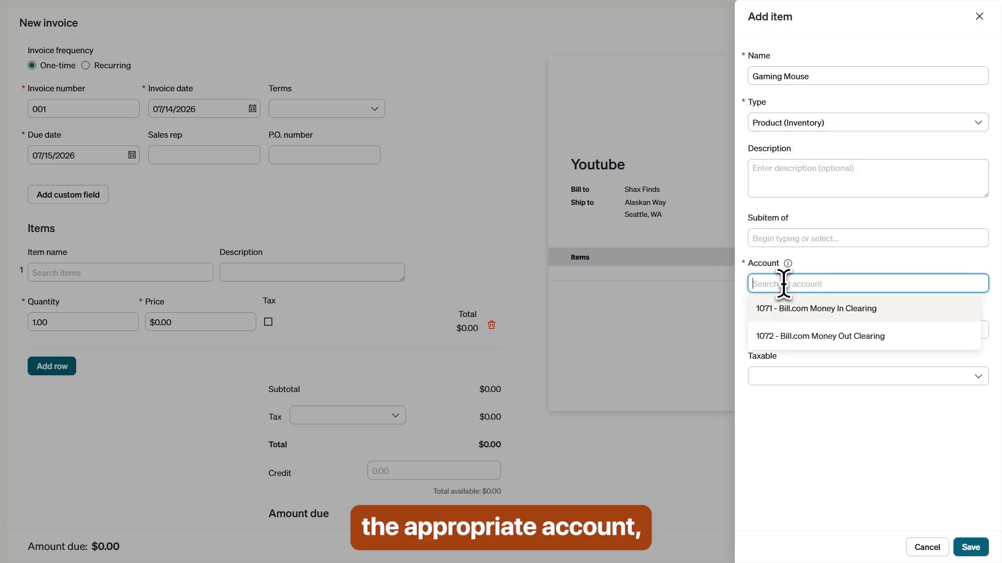
click(805, 309)
click(799, 329)
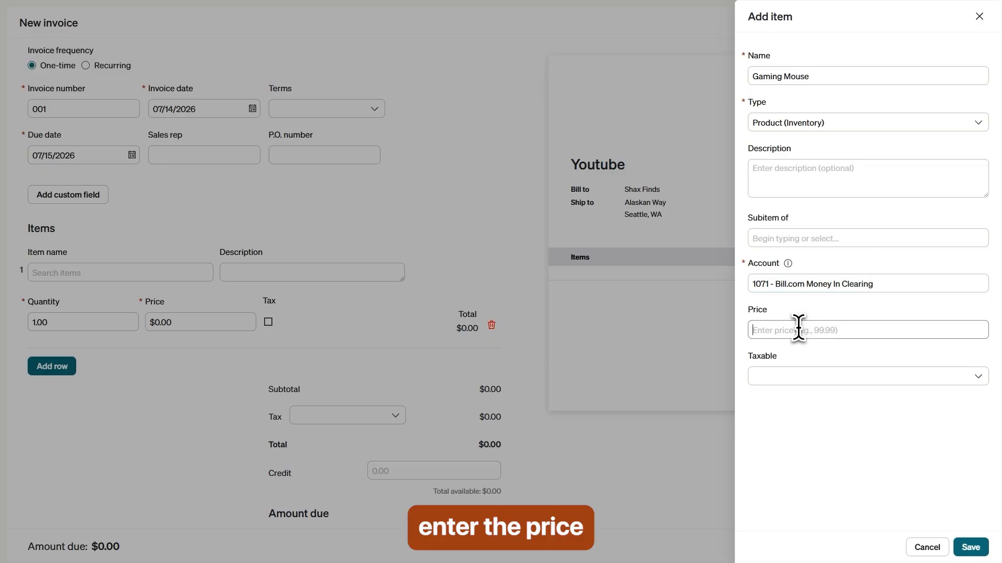
text(500)
click(812, 376)
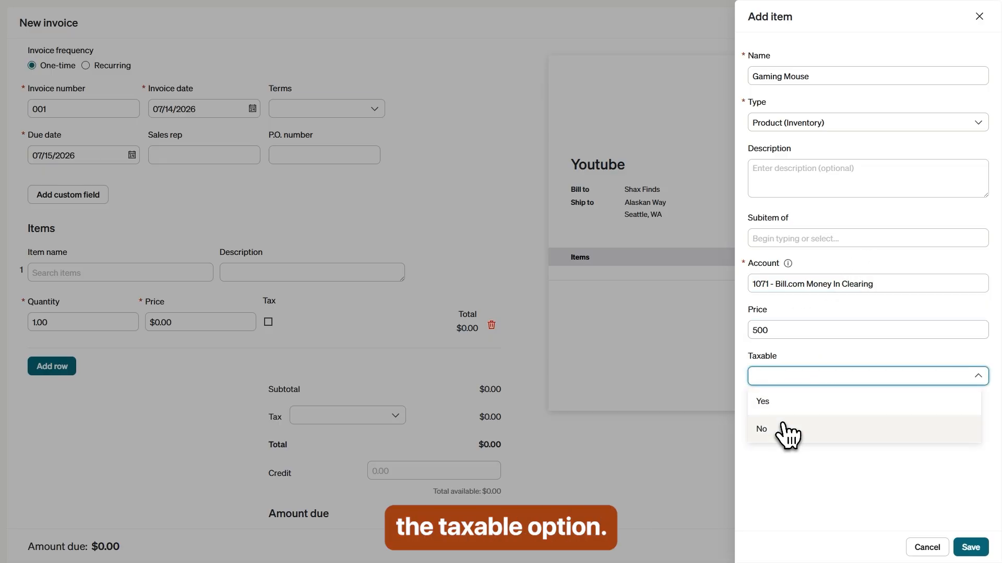
click(806, 359)
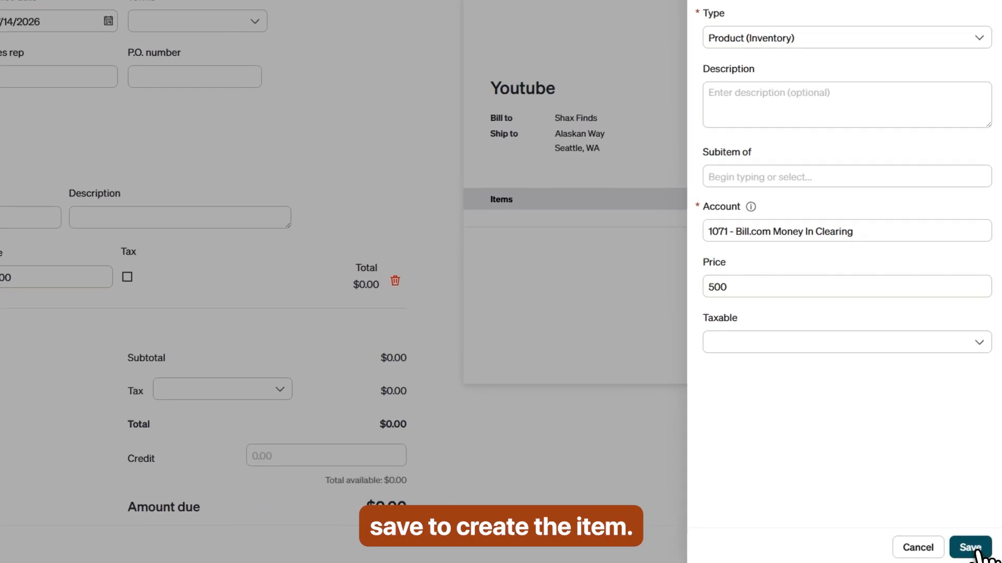
click(972, 548)
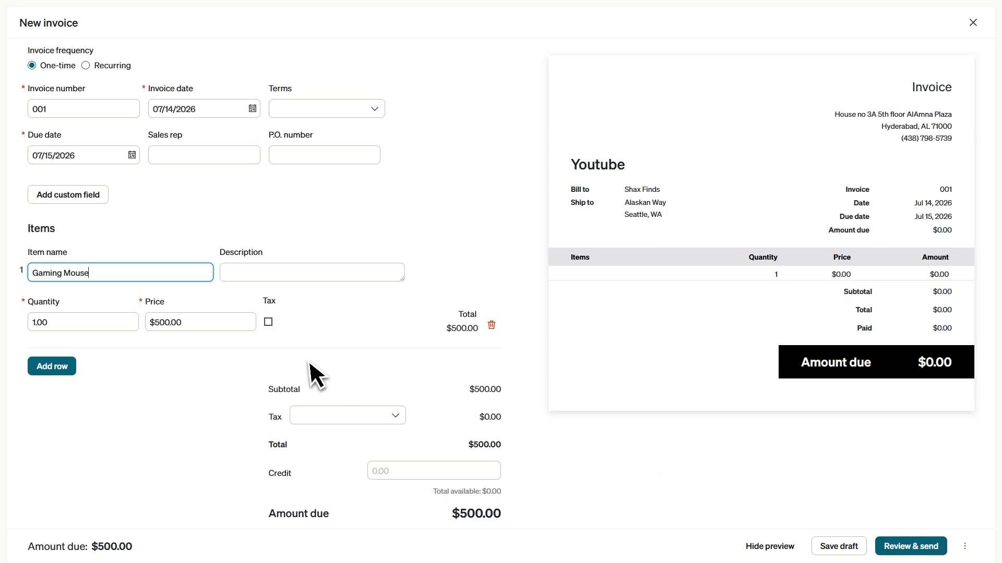
Step: Verify the Gaming Mouse line at quantity 1 and $500.00, then check the Message on invoice box
click(324, 331)
click(243, 274)
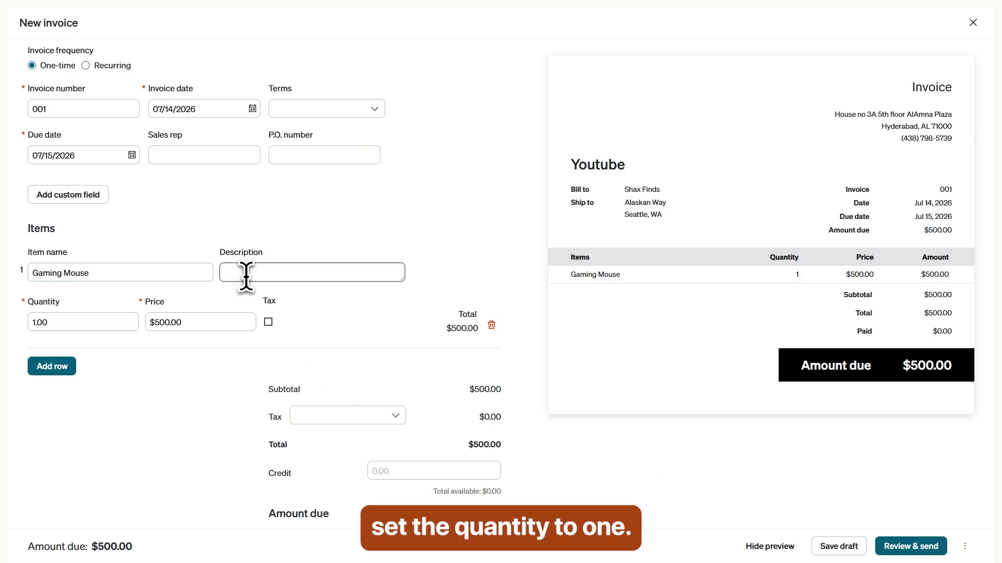
click(53, 326)
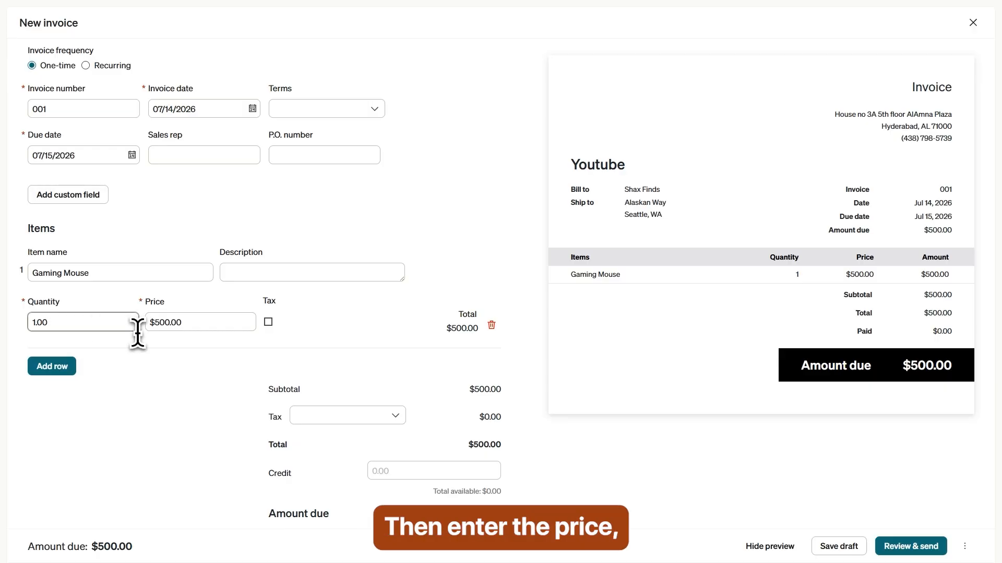
click(178, 323)
scroll(214, 367, down, 2)
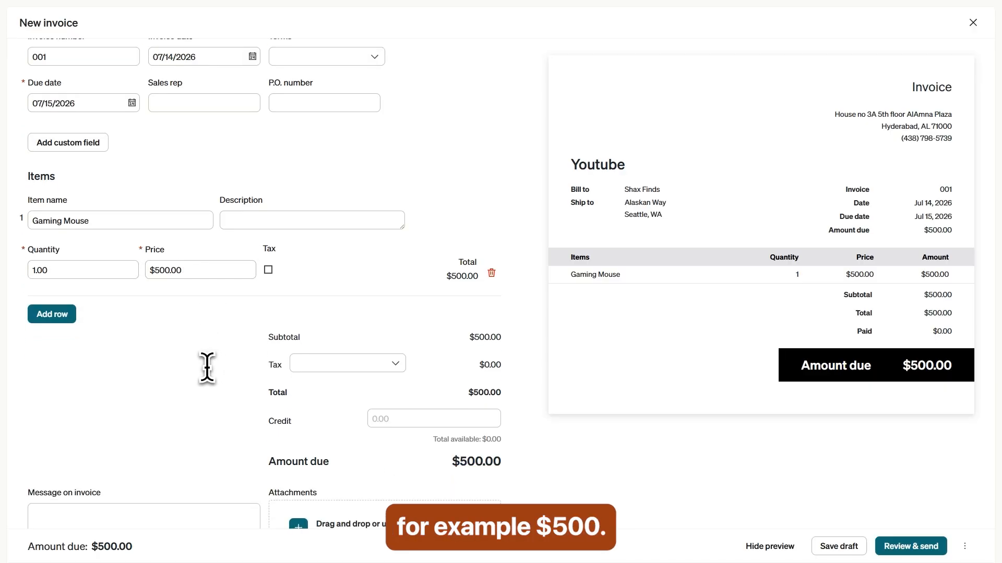
scroll(206, 369, up, 2)
scroll(201, 391, down, 2)
click(101, 502)
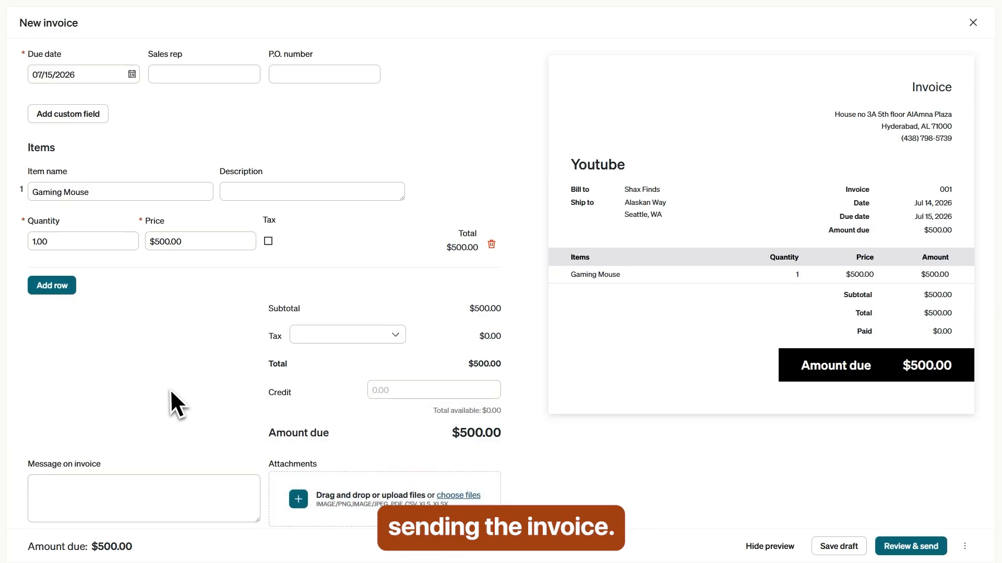
scroll(170, 389, up, 5)
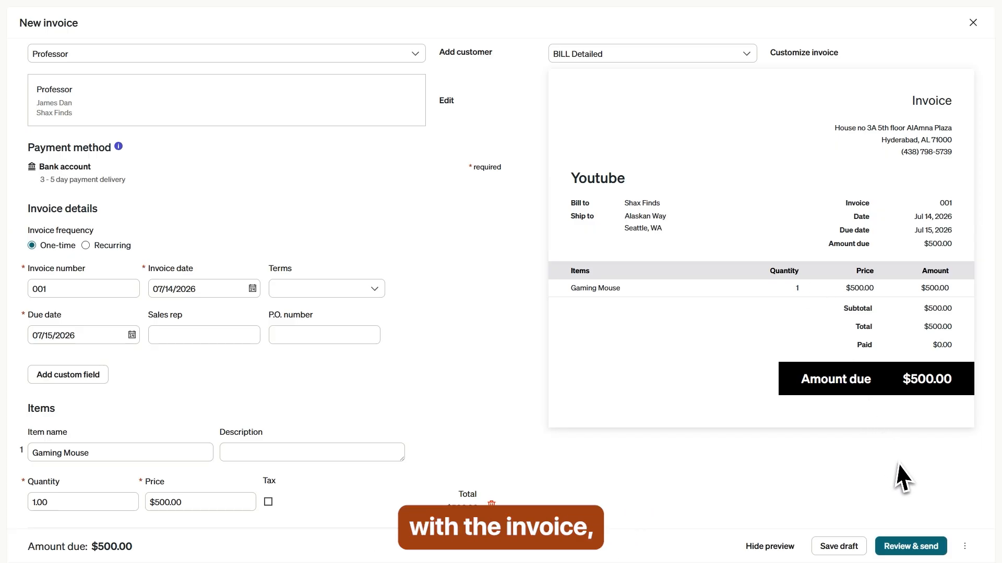
Step: Address invoice 001 to the customer's e-mail and try sending it; it stays unsent without a bank account
click(917, 552)
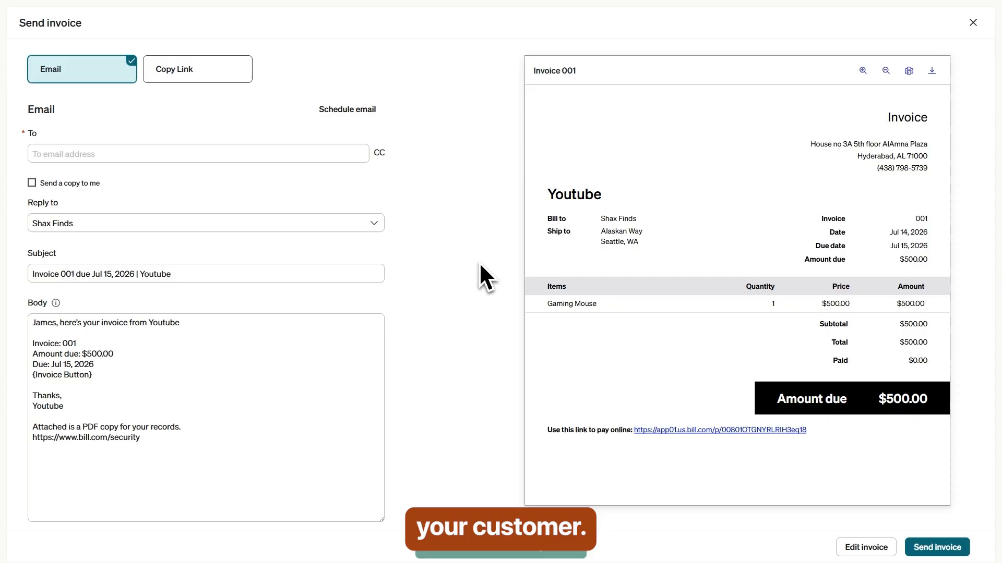
click(45, 156)
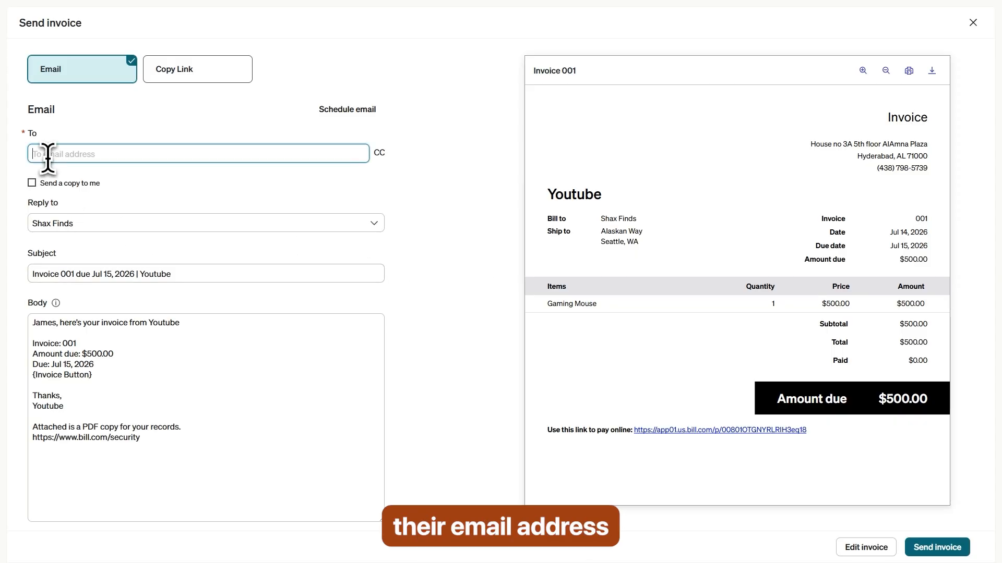
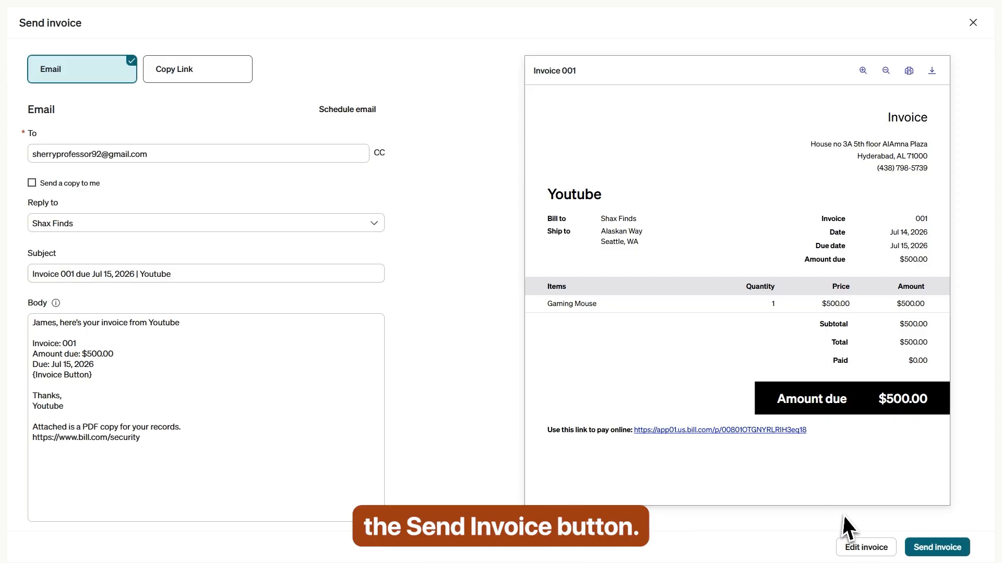
click(937, 548)
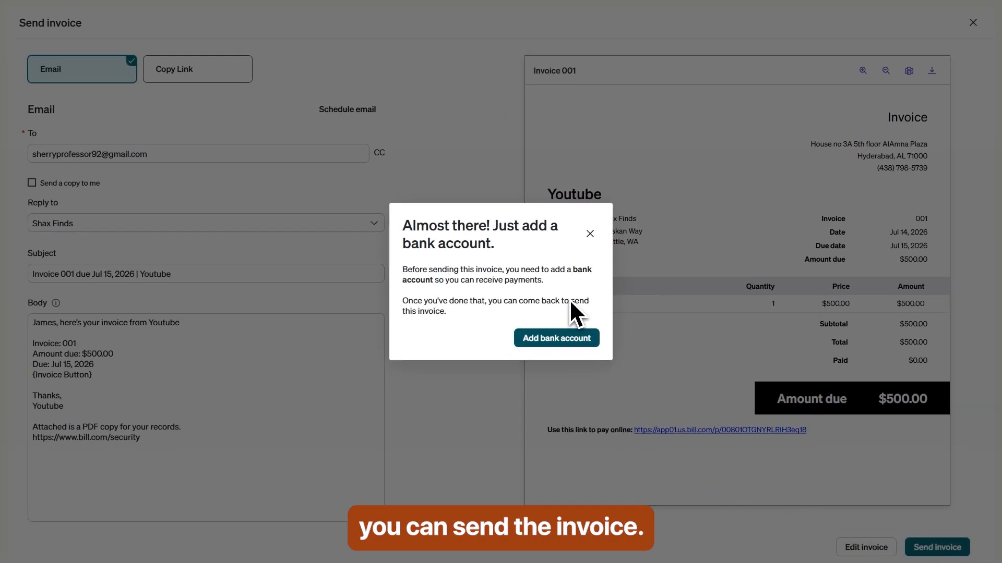
click(590, 233)
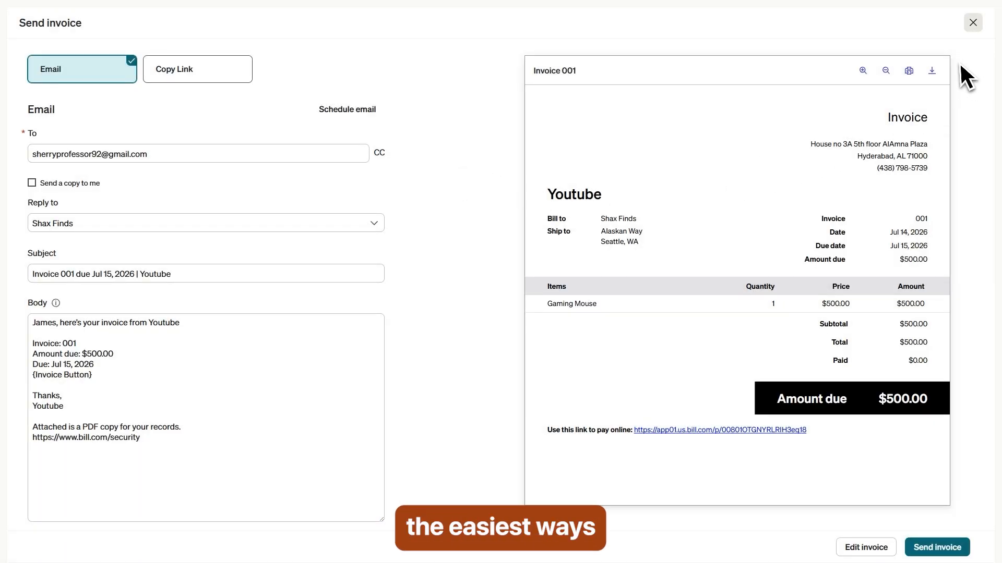
click(972, 22)
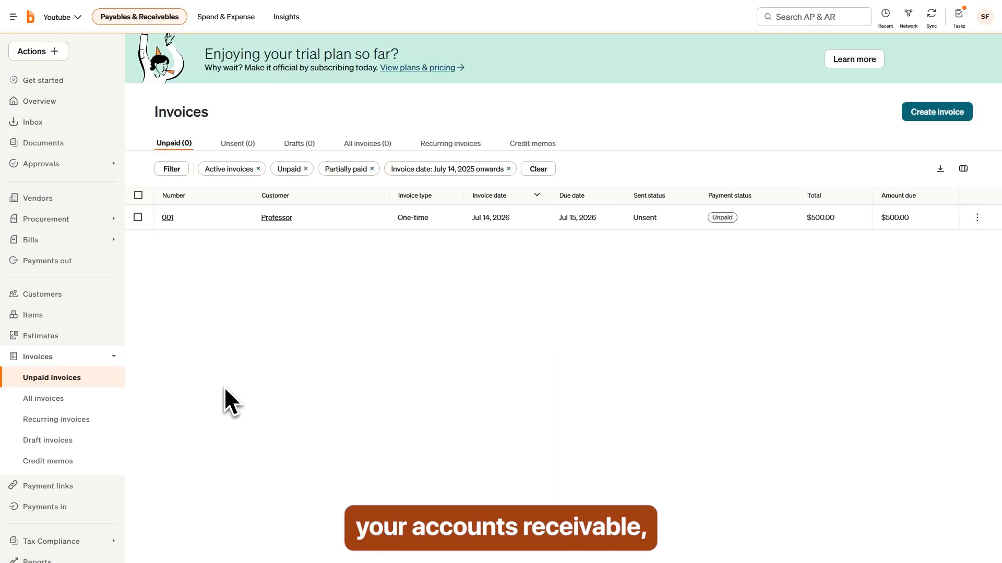
Step: List all invoices, showing only unsent invoice 001, and expand the Bills submenu
click(46, 399)
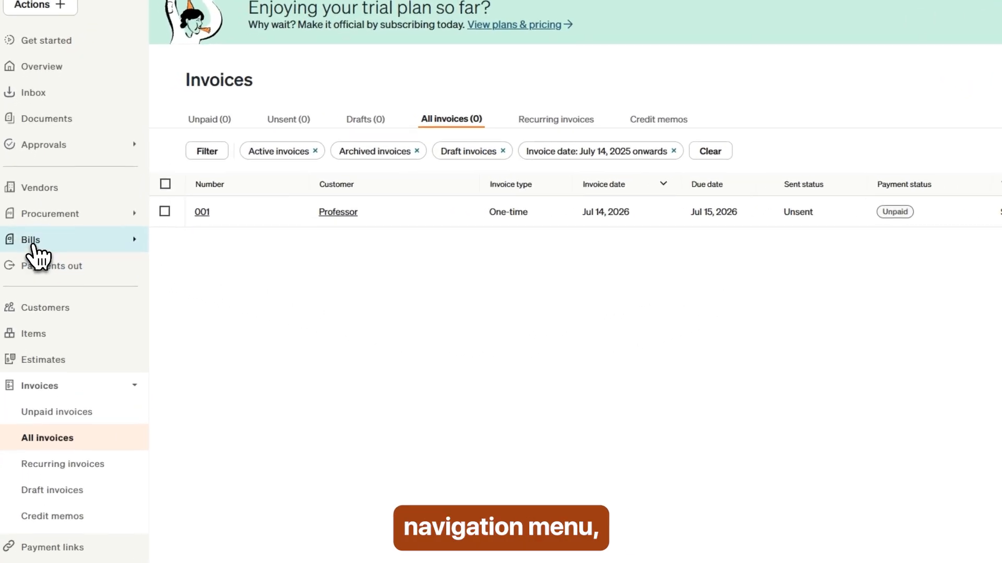
click(32, 245)
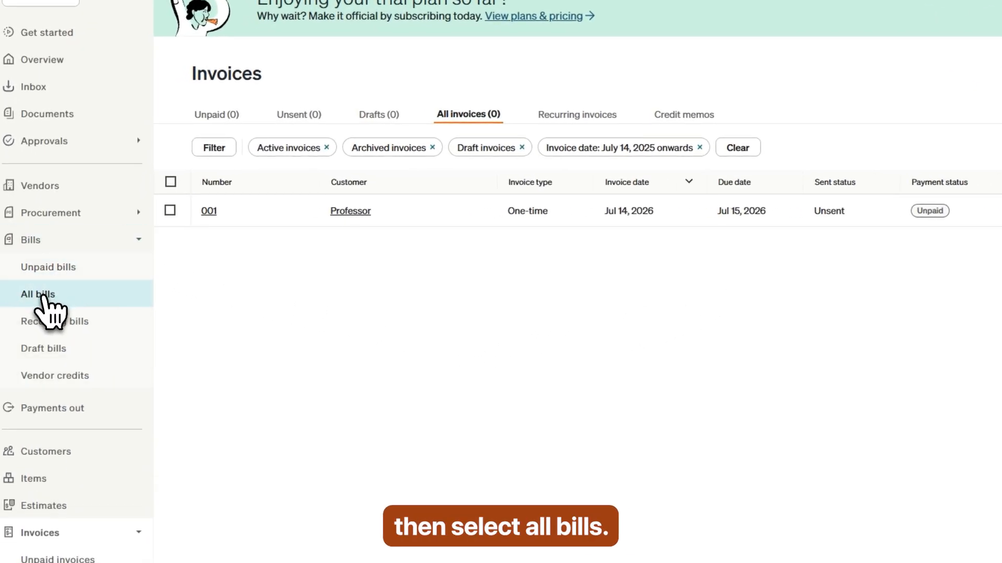
Step: Open All bills, start a new bill dated 07/14/2026, and view its empty vendor list
click(43, 296)
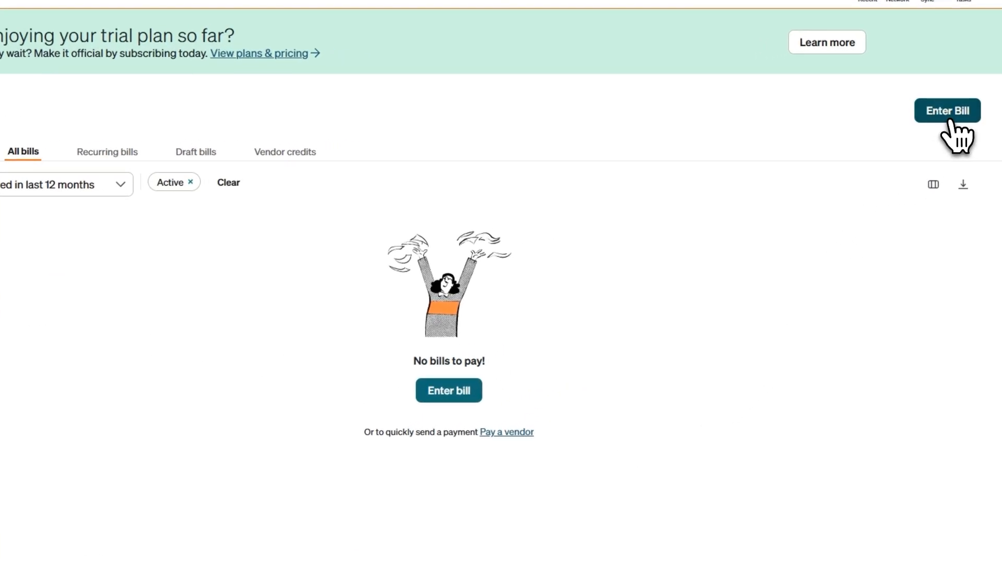
click(950, 121)
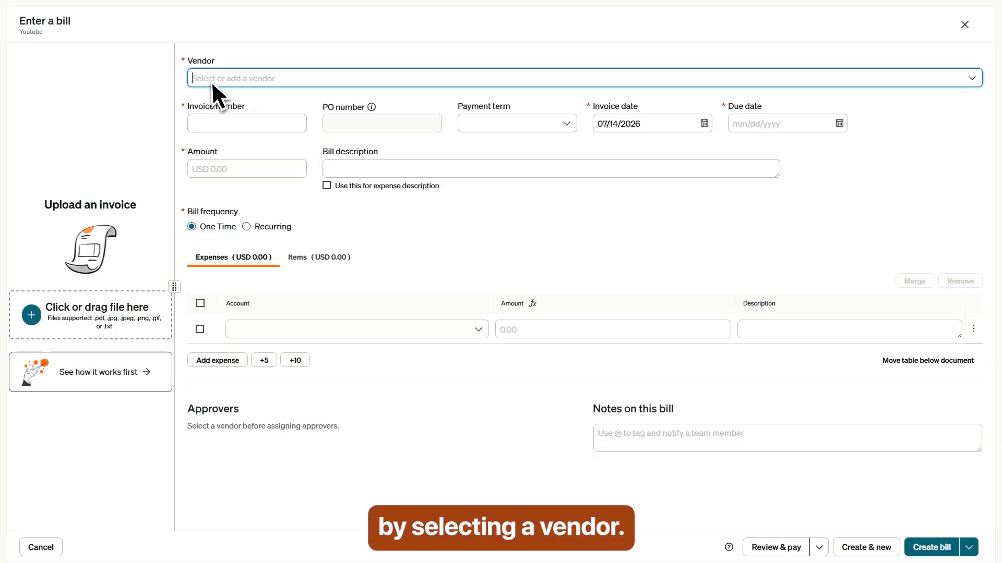
click(218, 78)
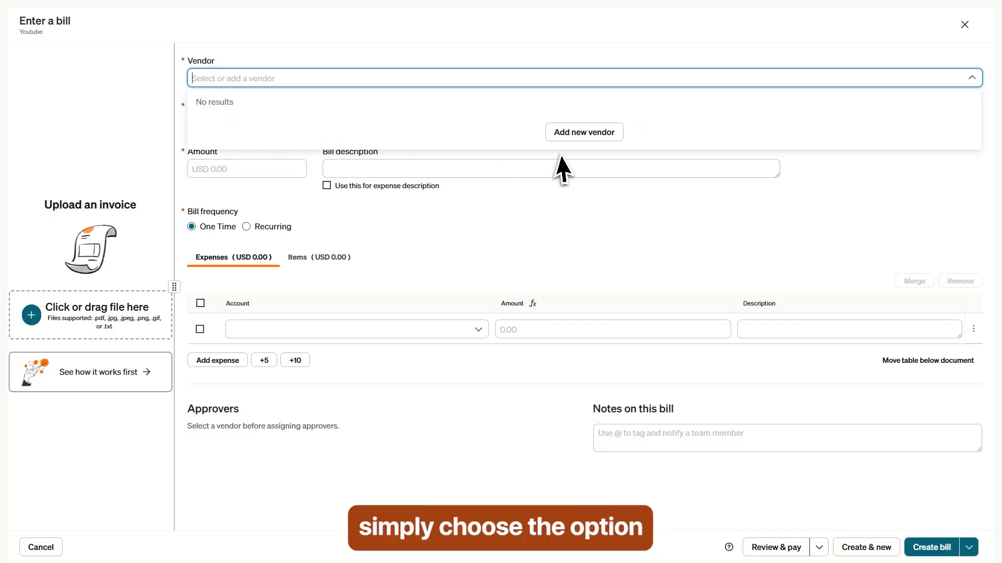
Step: Add a new United States vendor with name, address and e-mail, and save it onto the bill
click(583, 133)
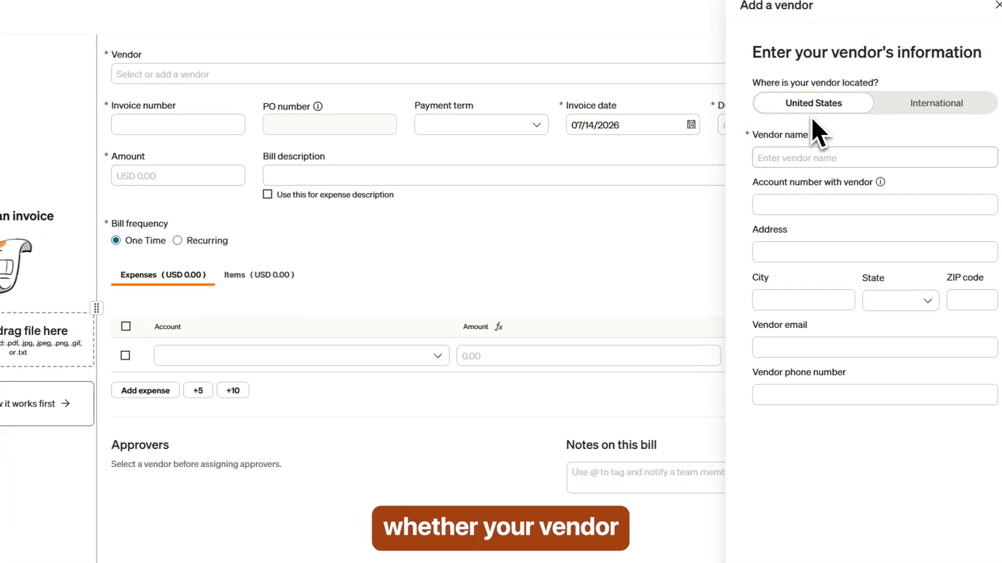
click(934, 111)
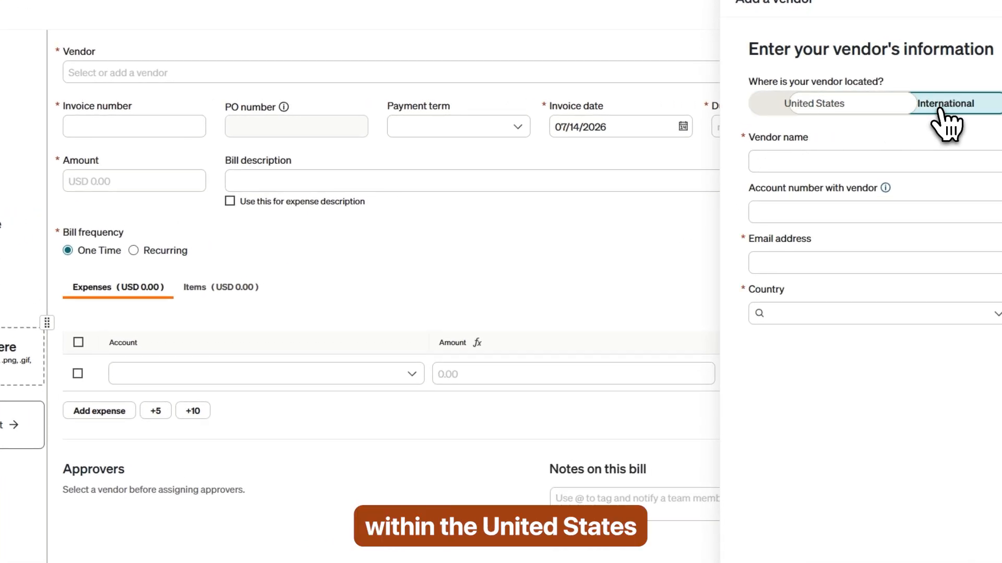
click(837, 109)
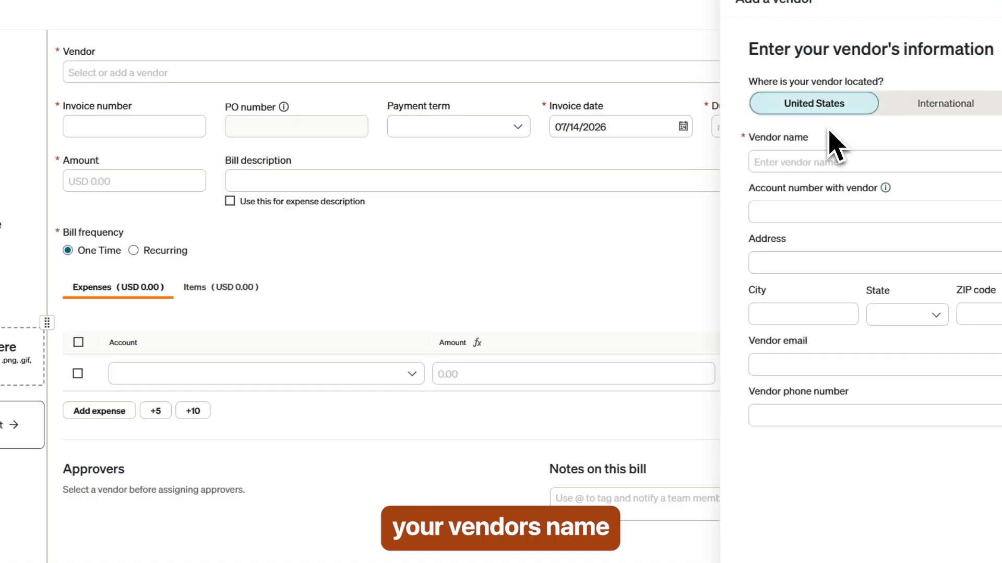
click(787, 161)
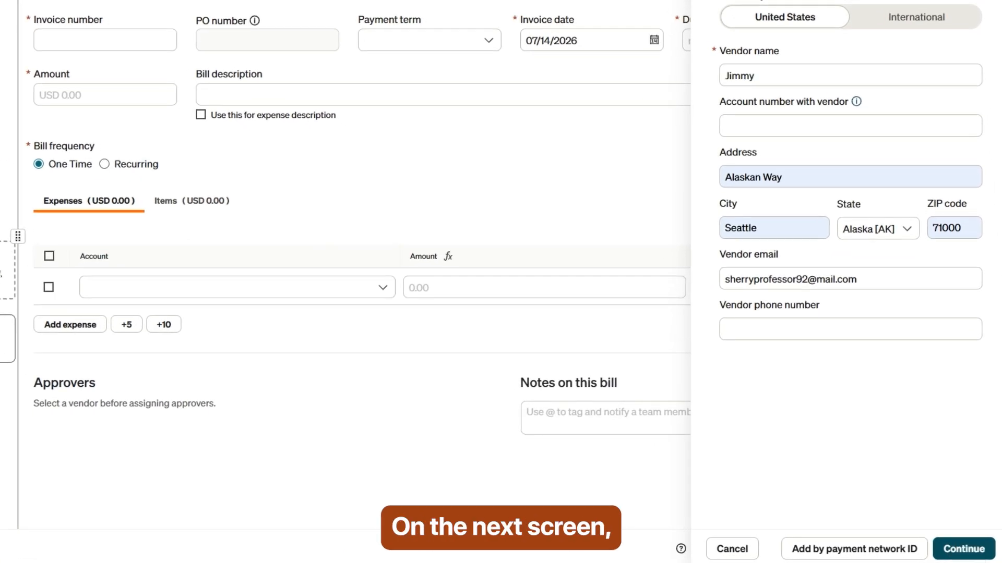
click(970, 546)
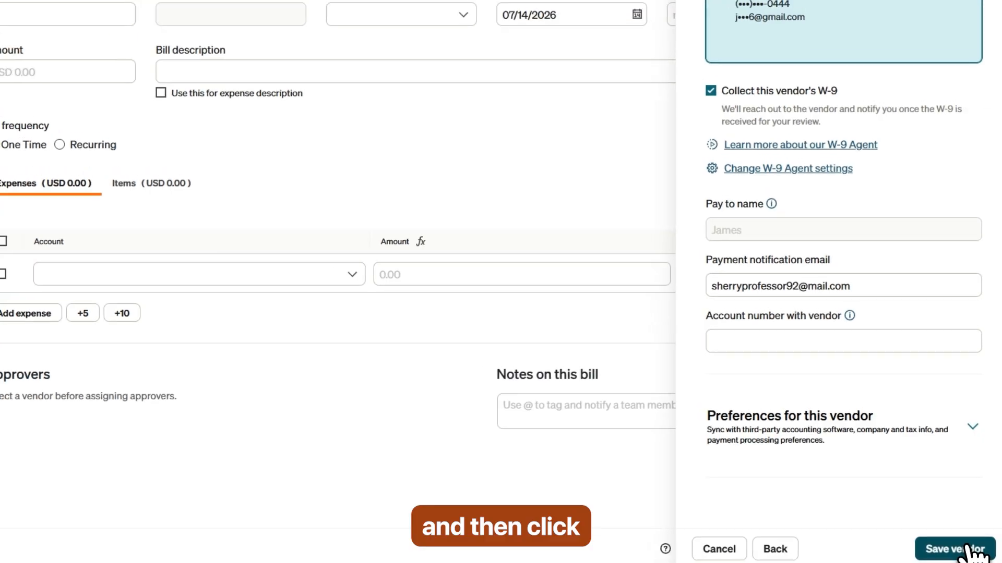
click(969, 549)
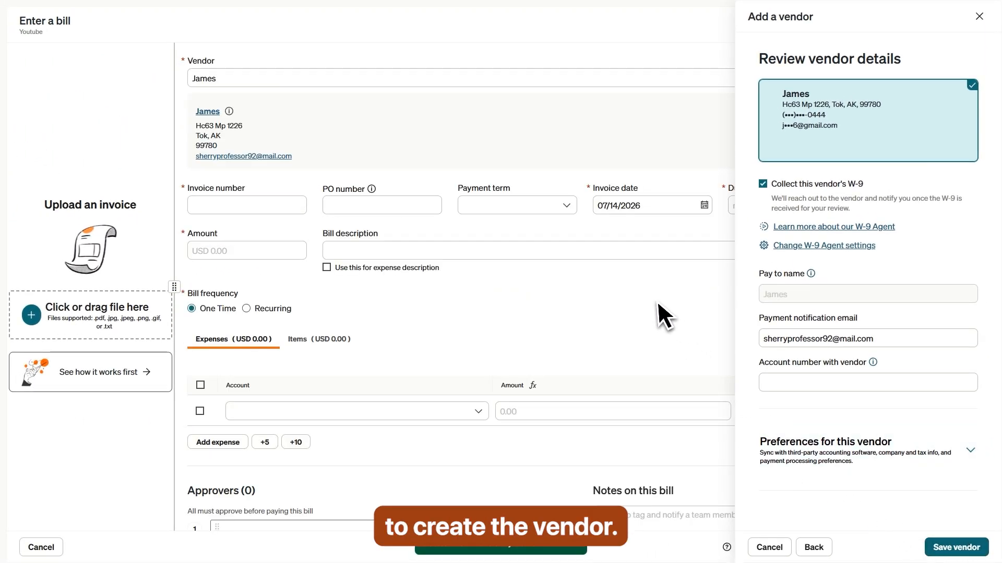
Step: Enter invoice number 001 and set the bill's due date to 07/15/2026
click(980, 17)
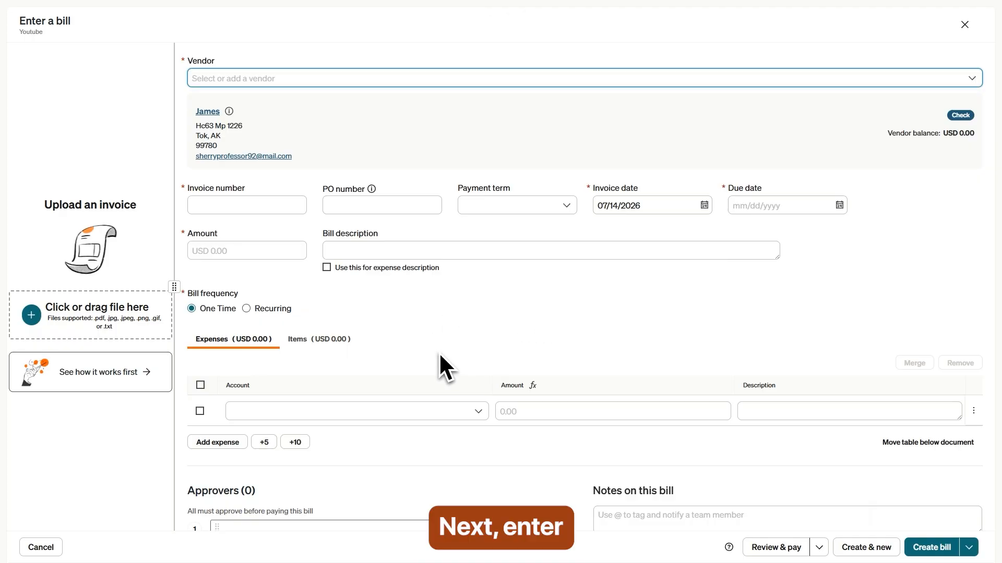
click(224, 205)
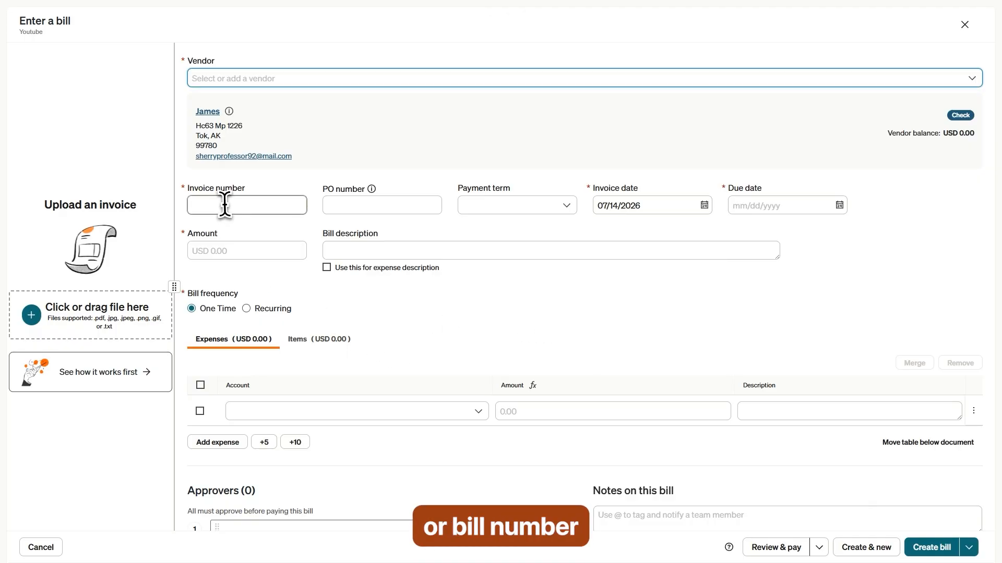
text(001)
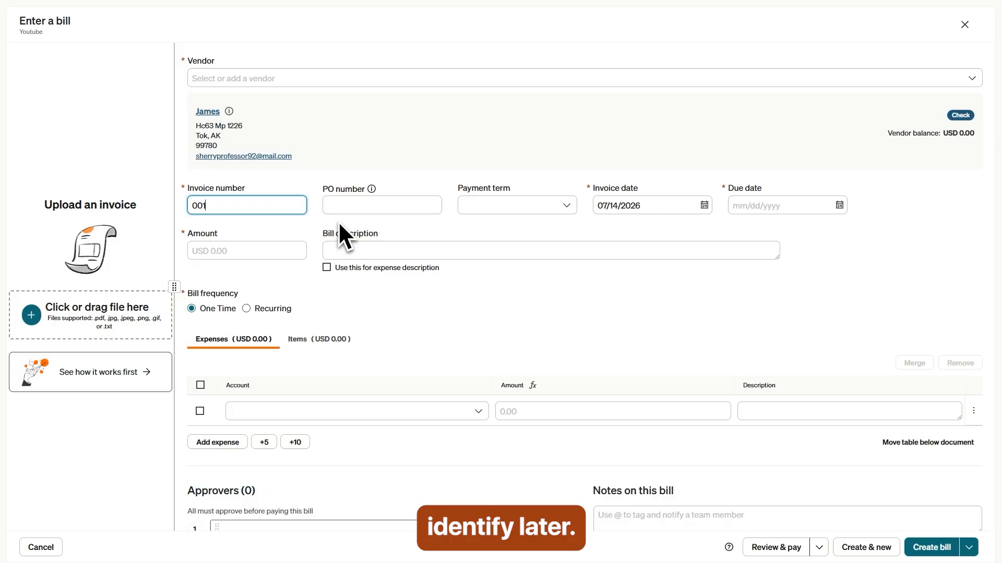
click(535, 204)
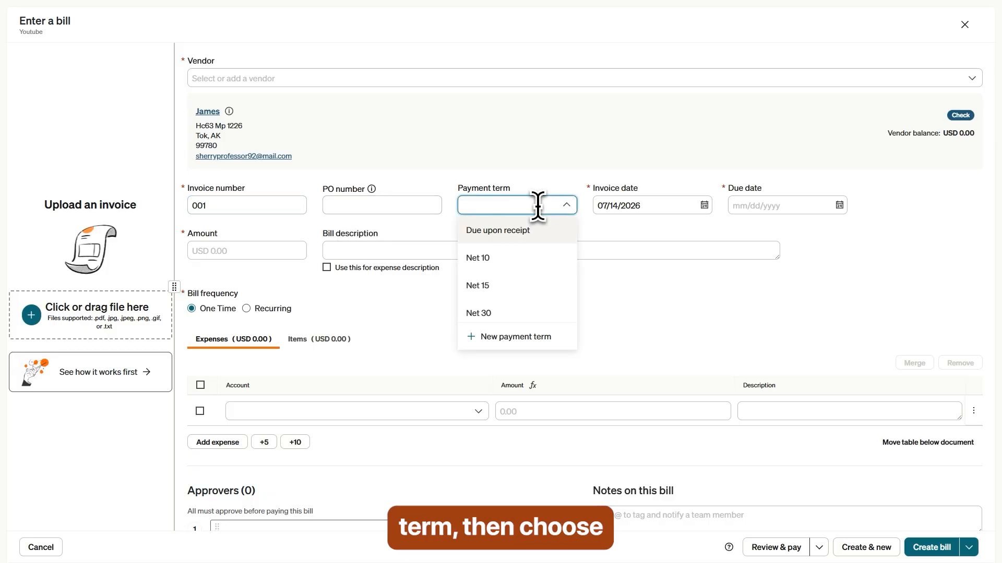
click(620, 224)
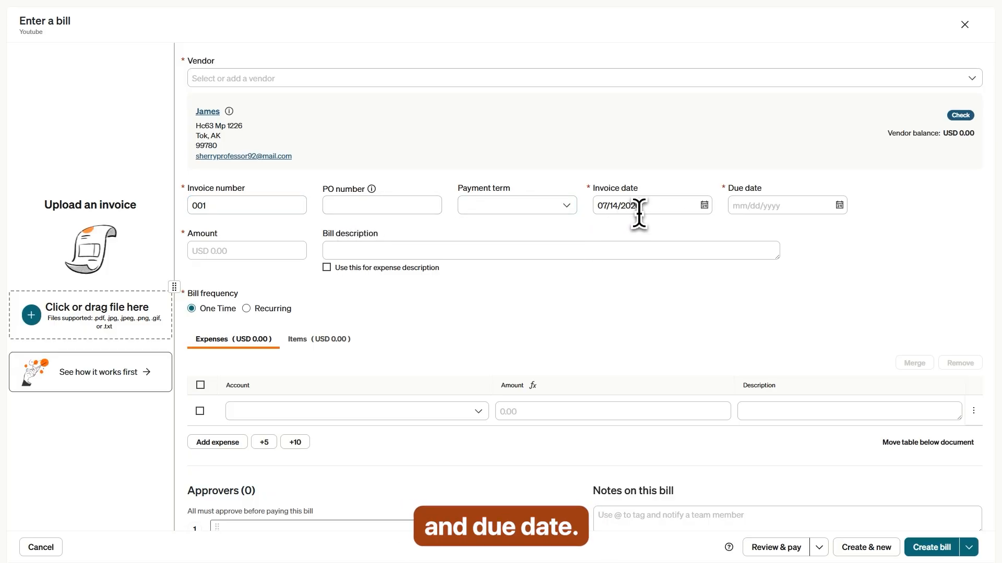
click(639, 209)
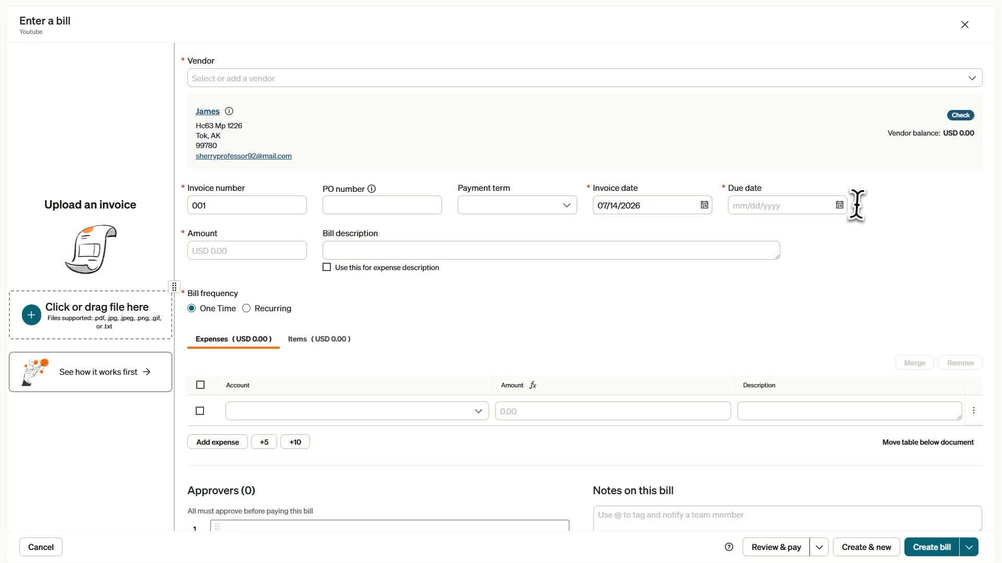
click(840, 206)
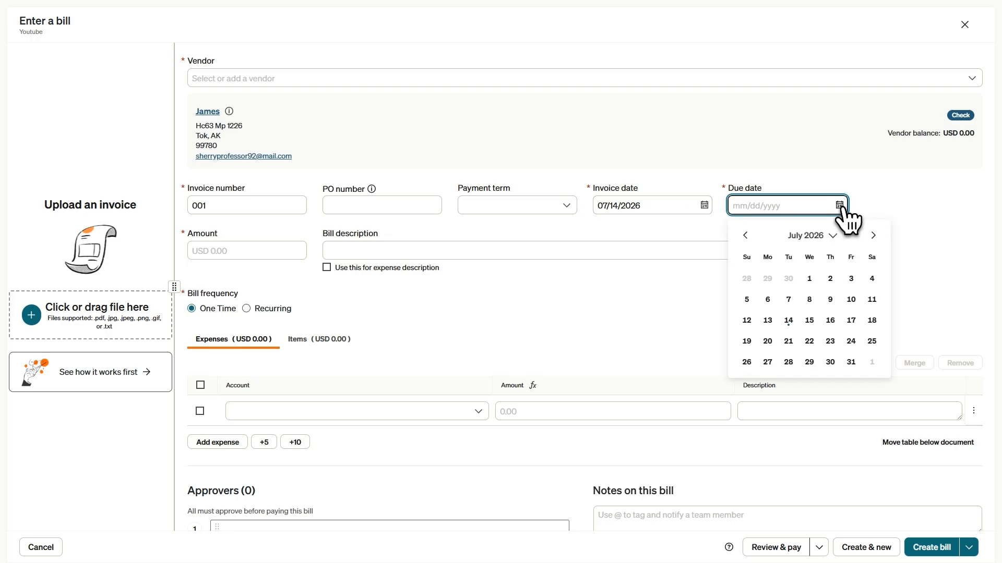
click(810, 320)
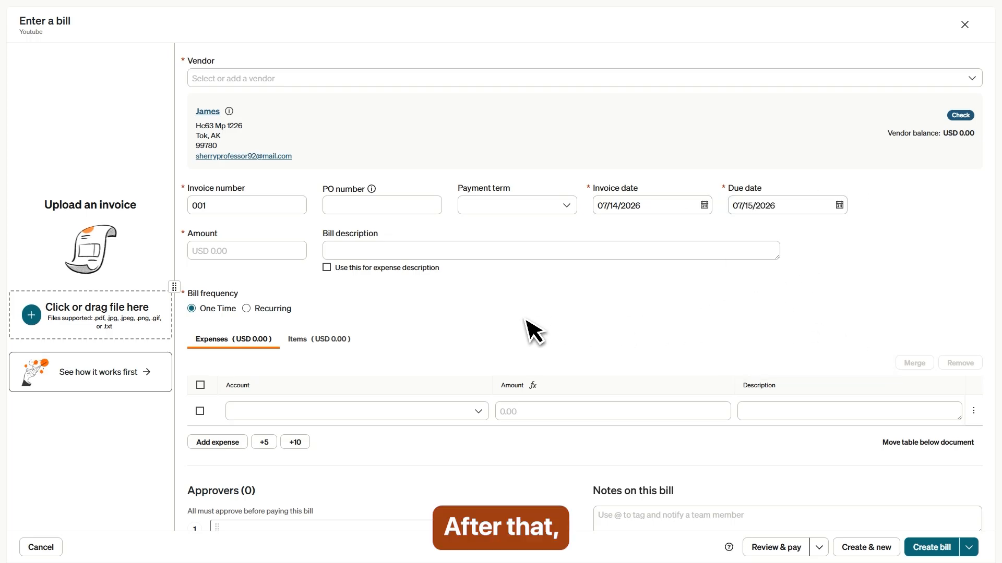
Step: Enter a bill amount of USD 1,000.00
click(214, 253)
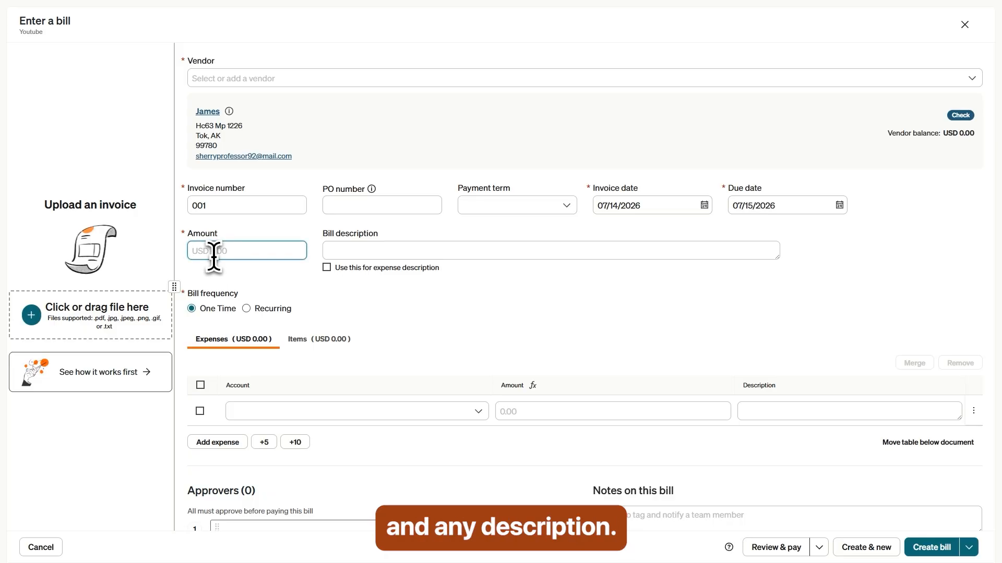
text(1,000)
scroll(339, 302, down, 1)
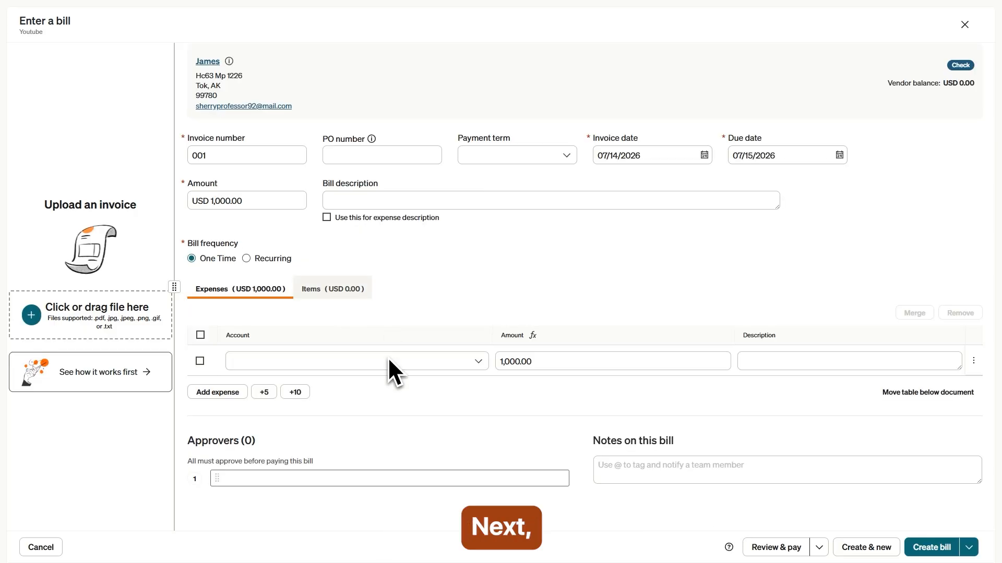
click(337, 362)
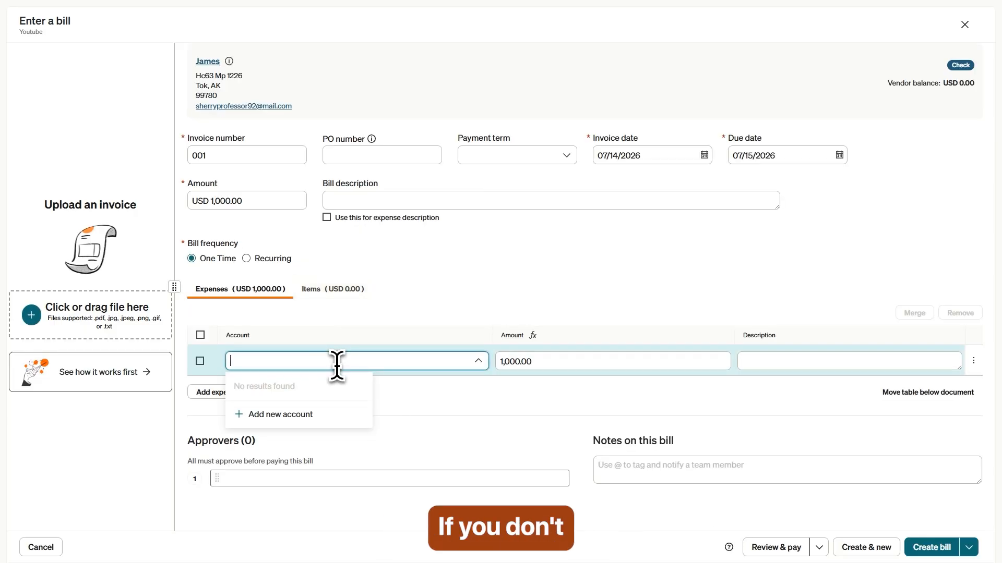
Step: Create an Expense-type account named My Account for the bill's expense line
click(286, 416)
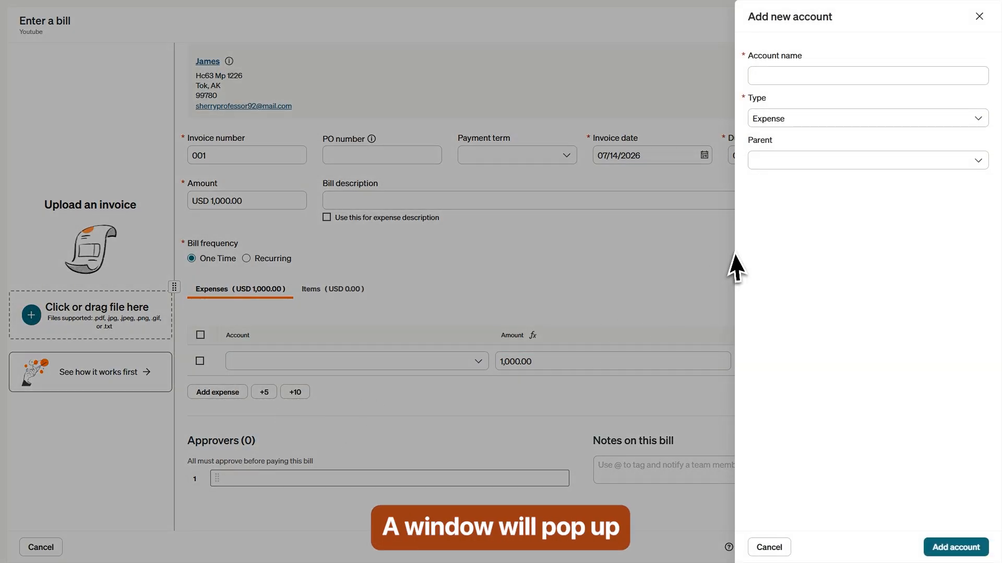
click(793, 75)
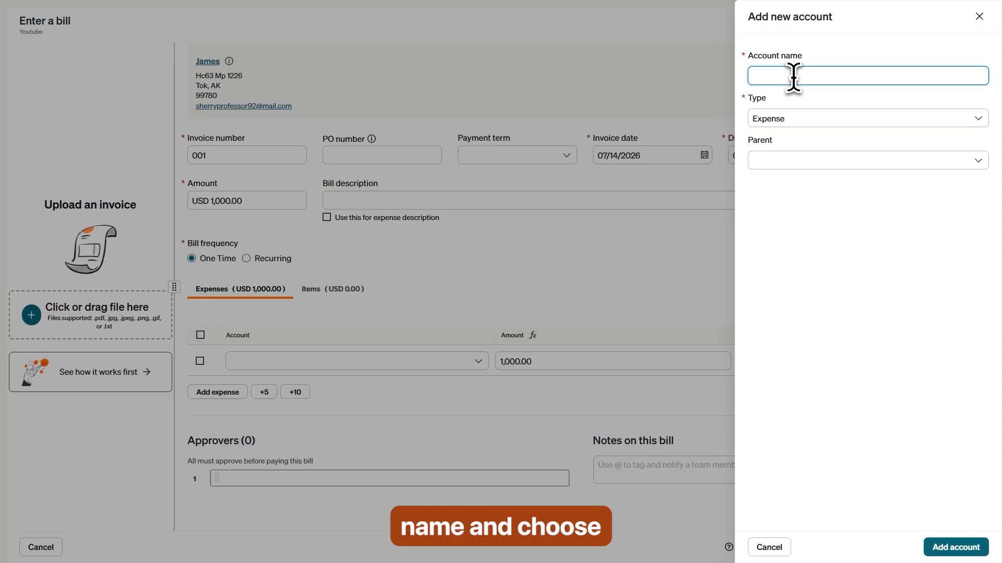
click(799, 117)
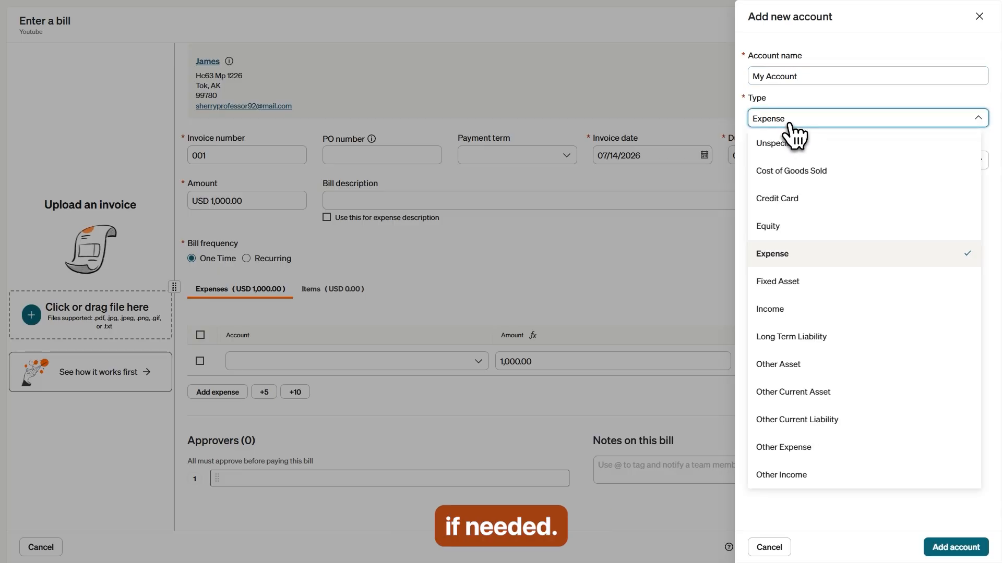
click(799, 255)
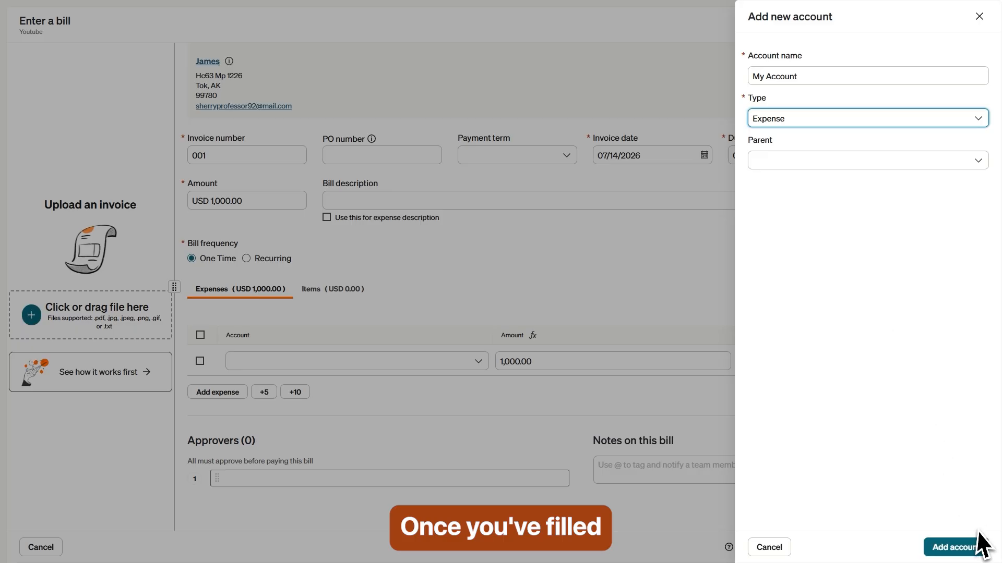
click(962, 550)
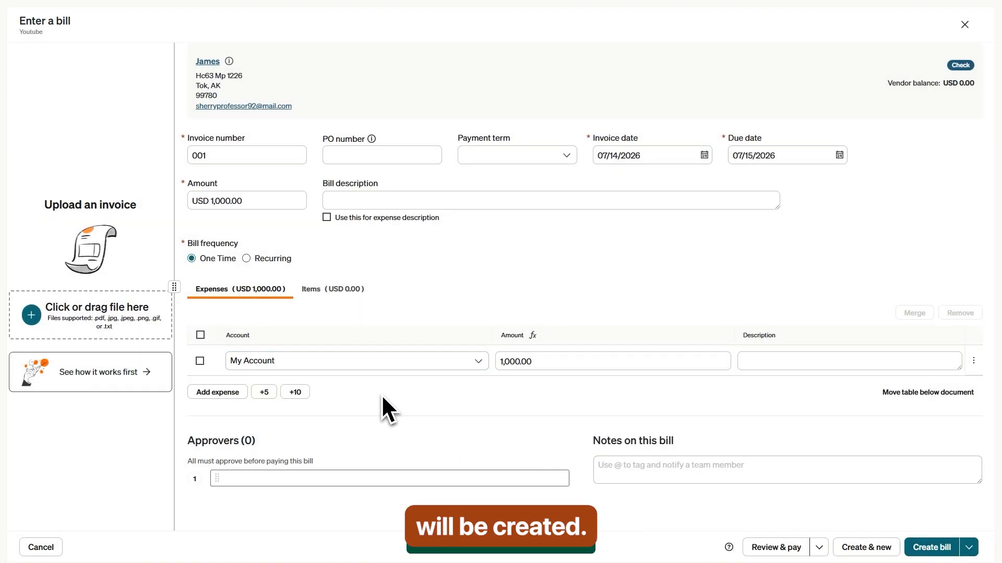
Step: Attach the Sample_Invoice PDF and create bill 001 for USD 1,000.00
click(96, 330)
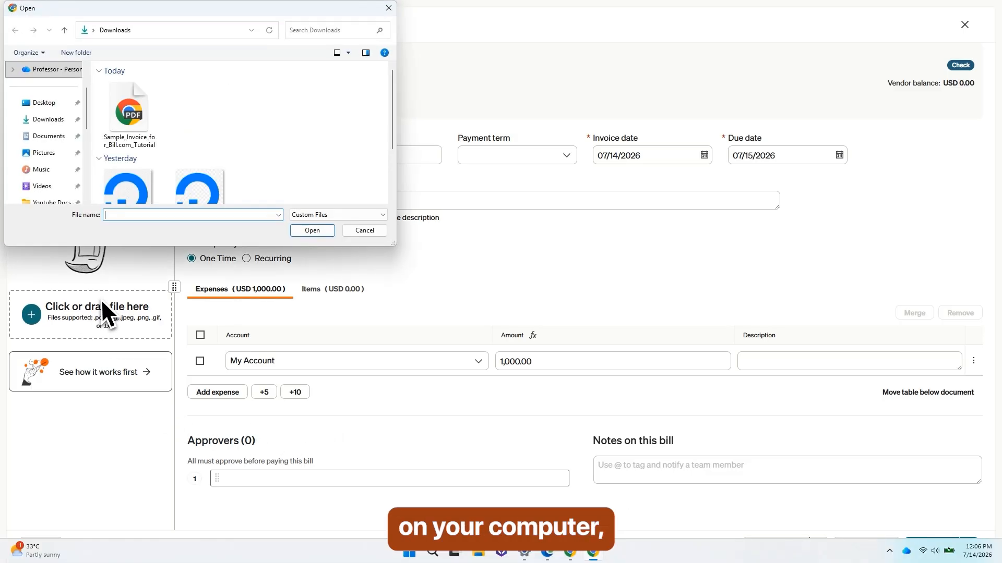
click(137, 128)
click(318, 229)
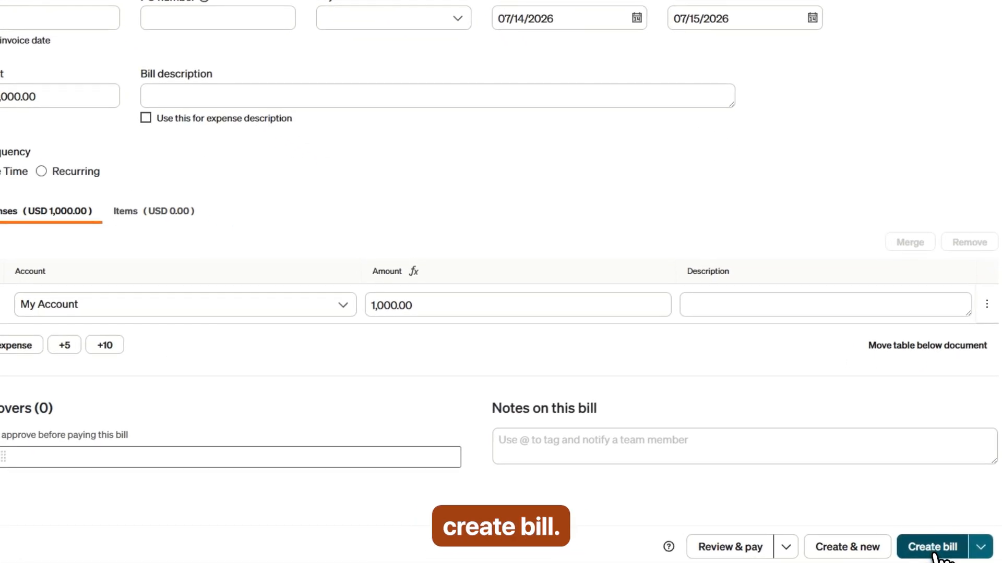
click(933, 553)
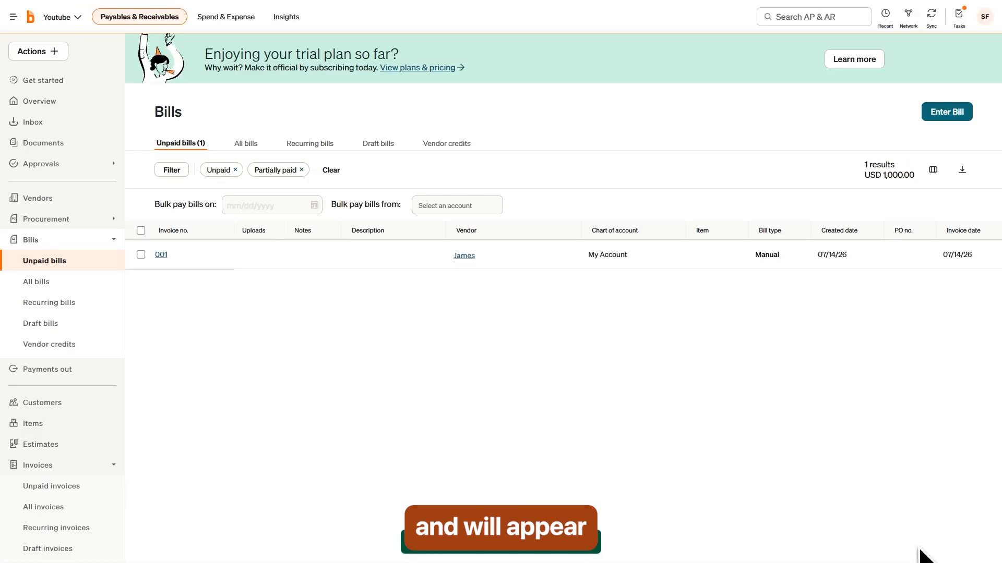
Step: Browse the Unpaid, Recurring, Draft and Vendor credits bill views, then return to All bills
click(37, 282)
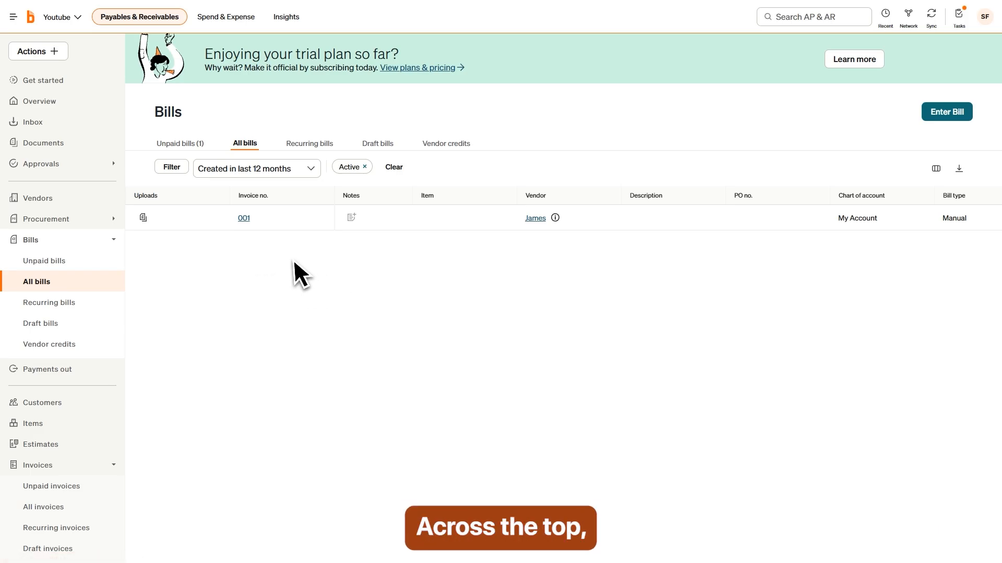
click(182, 145)
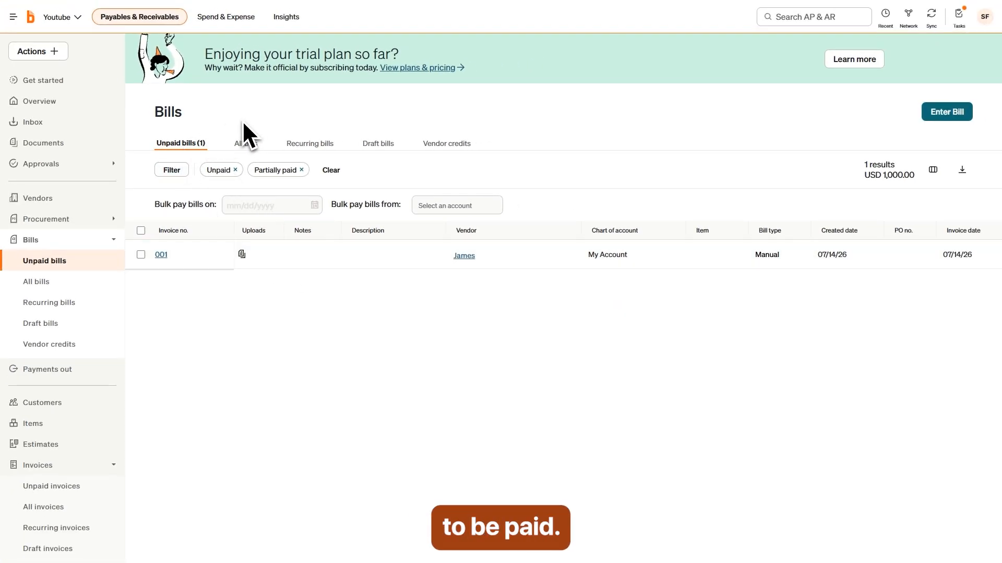
click(308, 145)
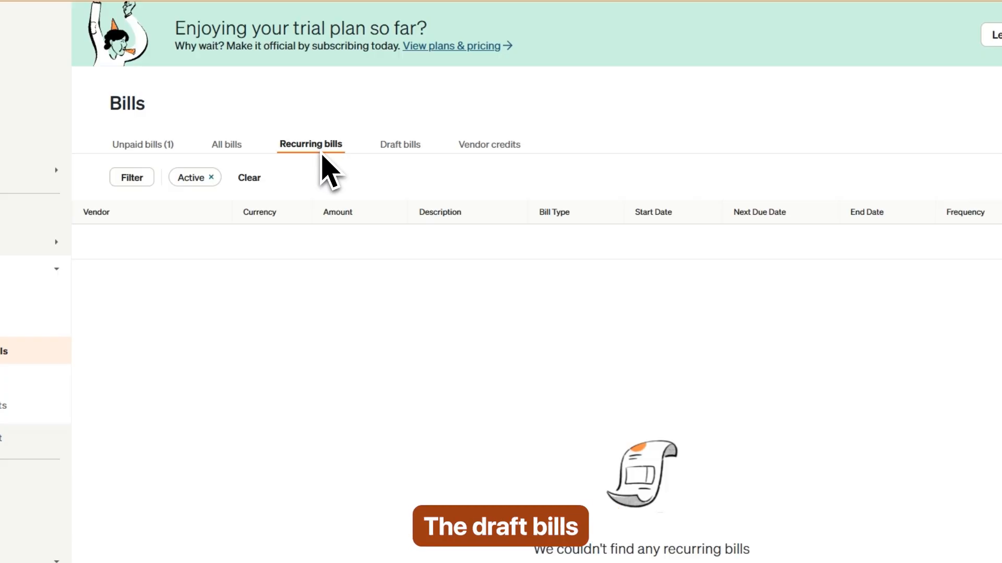
click(412, 165)
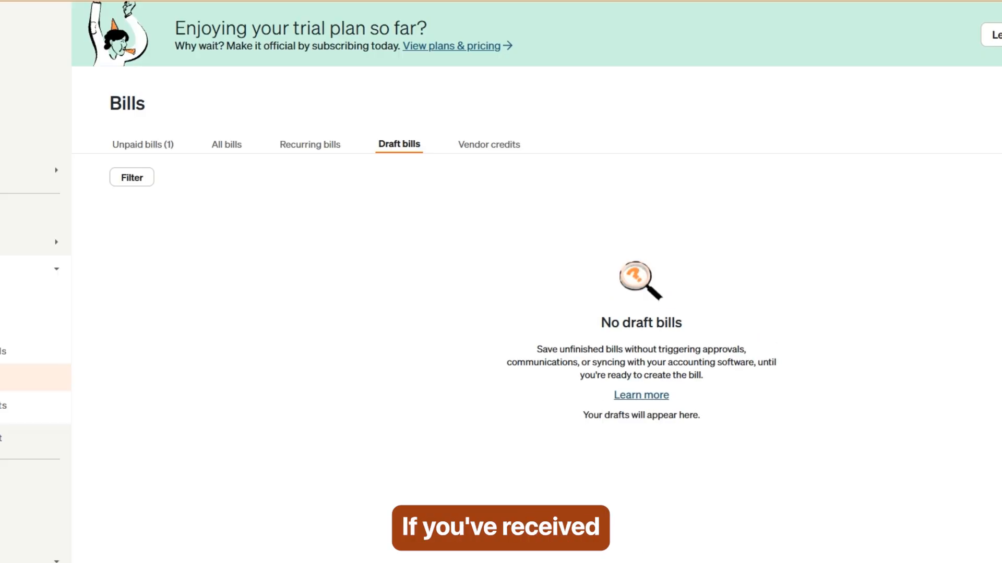
click(492, 152)
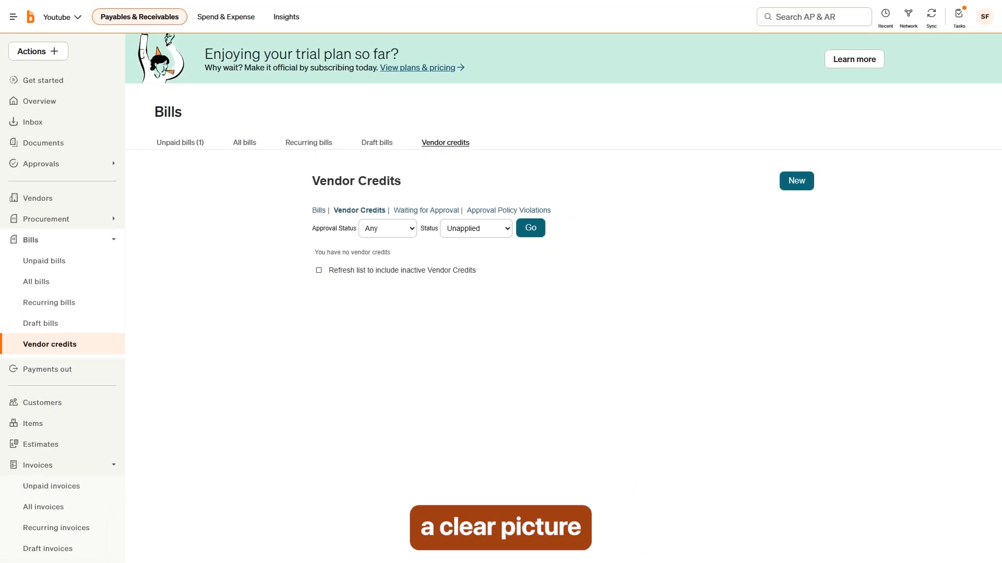
click(247, 145)
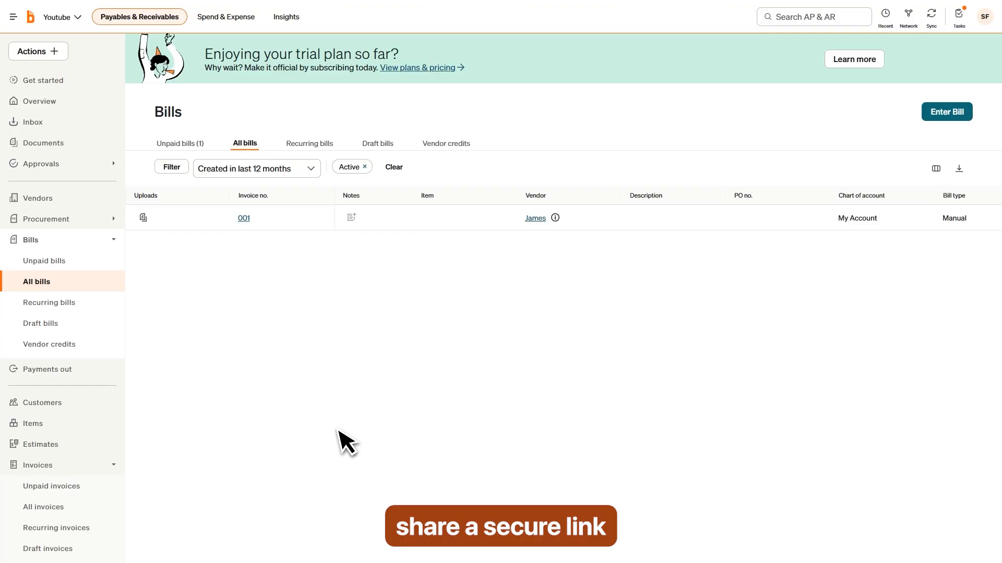
Step: Start a new payment link named 'Website Design Payment'
click(65, 469)
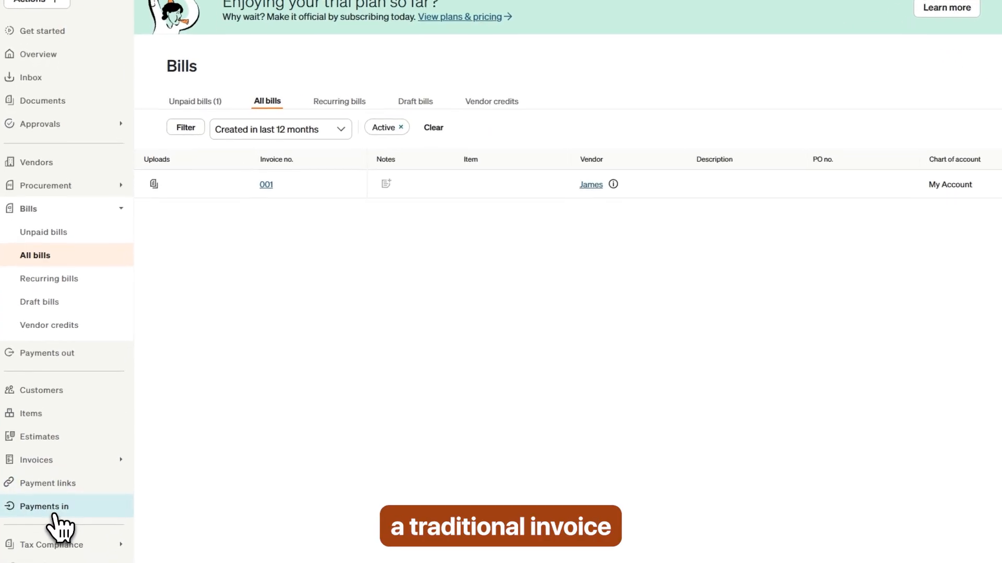
click(48, 488)
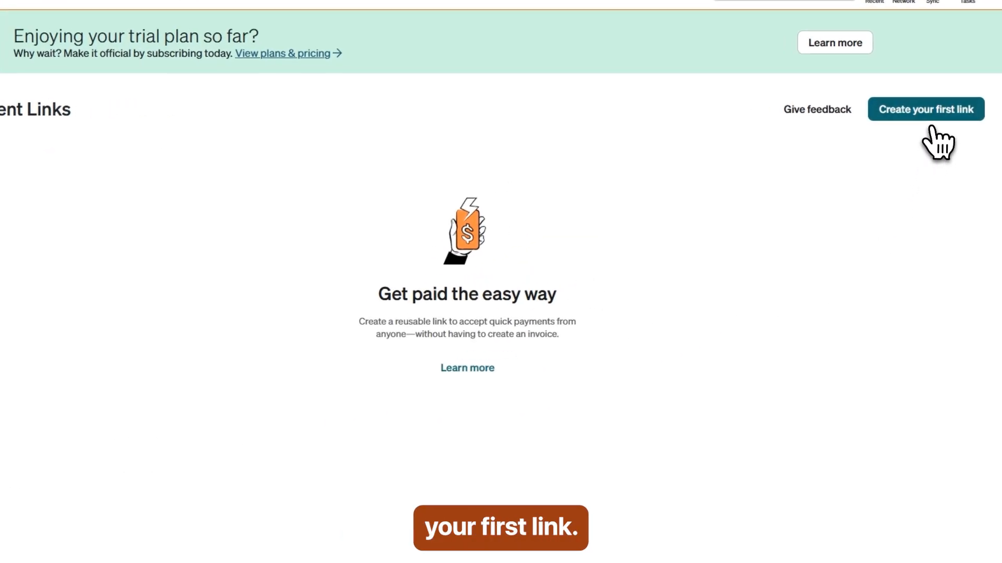
click(931, 121)
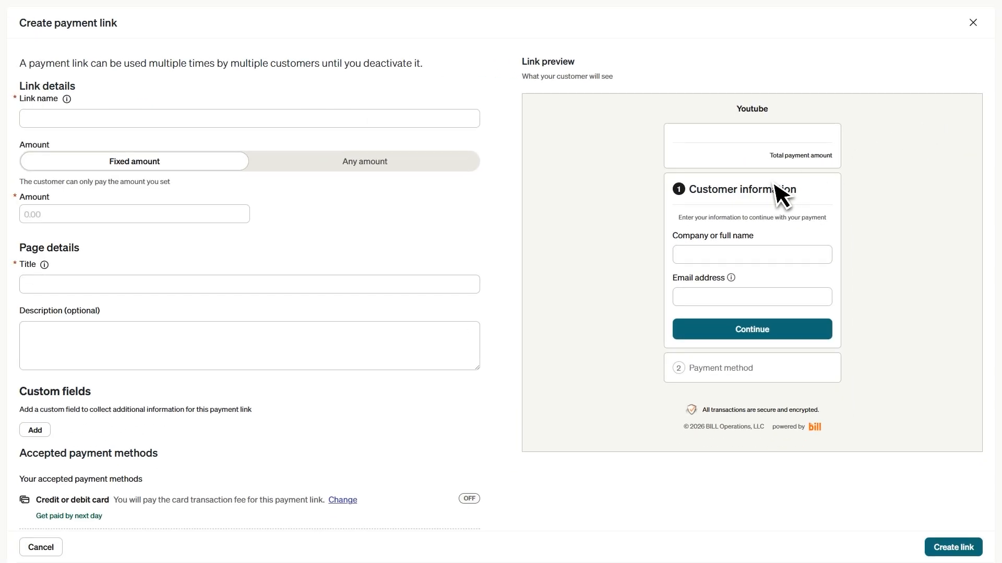
click(42, 120)
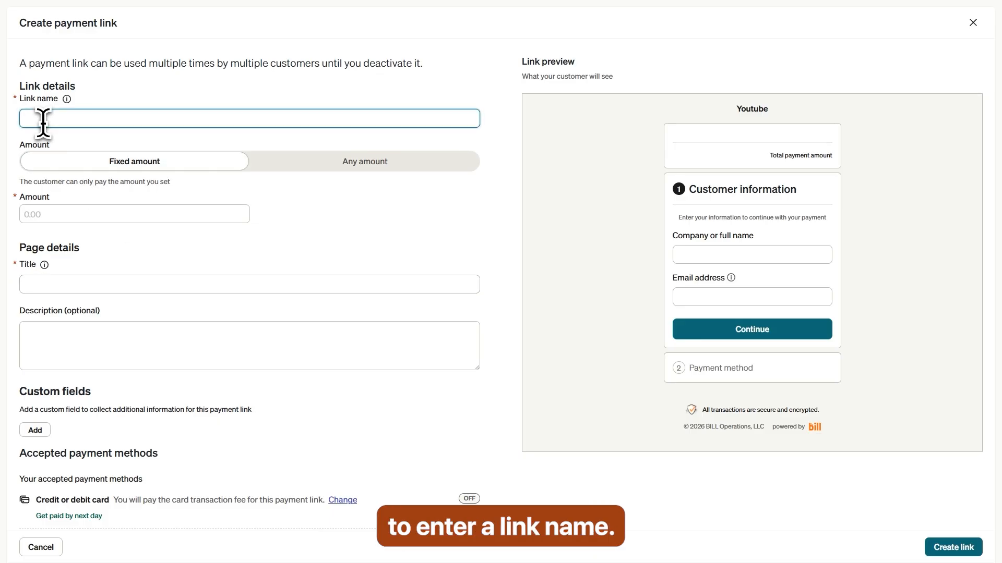
text(Website Design Payment)
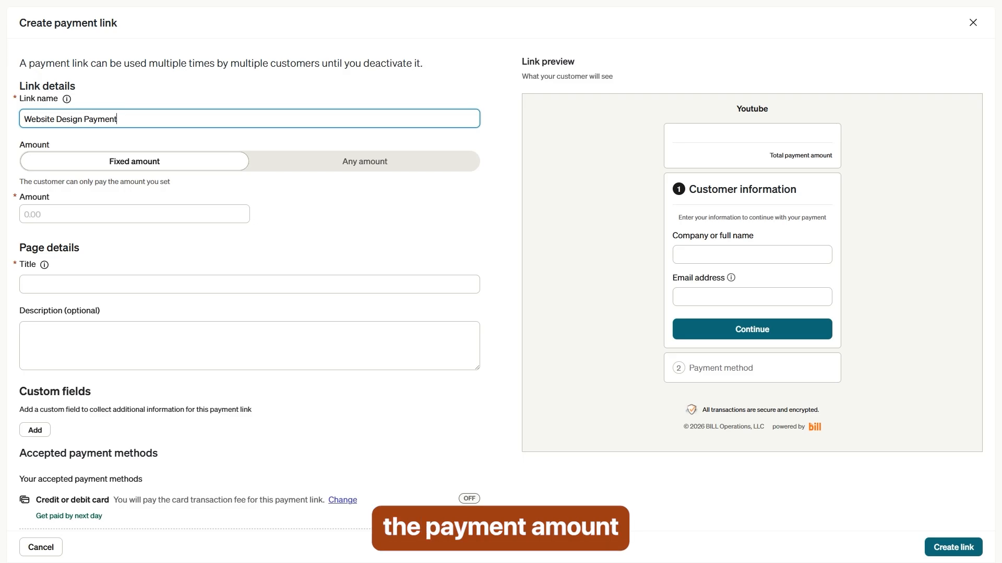
Step: Keep the link at a fixed amount of $500
click(377, 175)
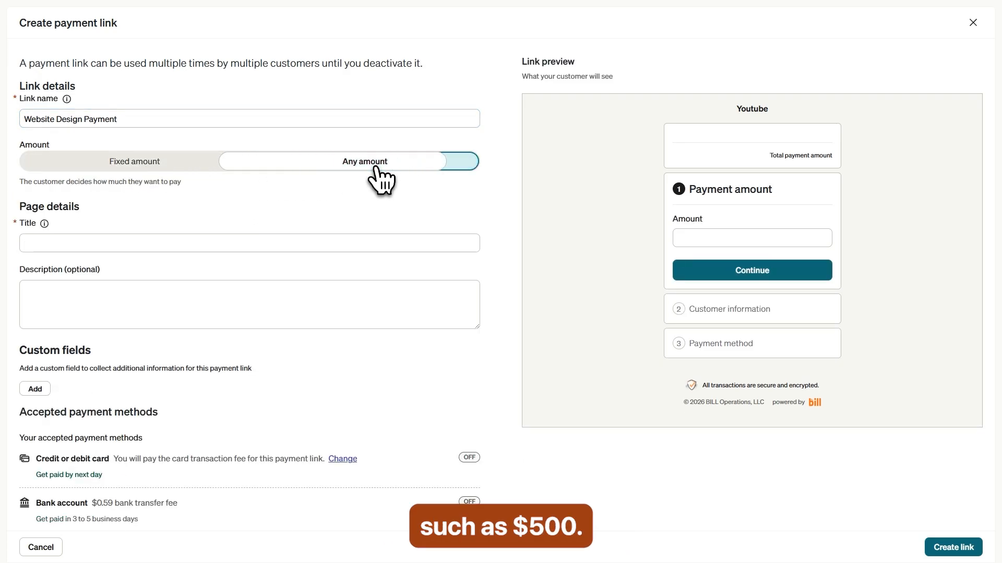
click(154, 165)
click(45, 214)
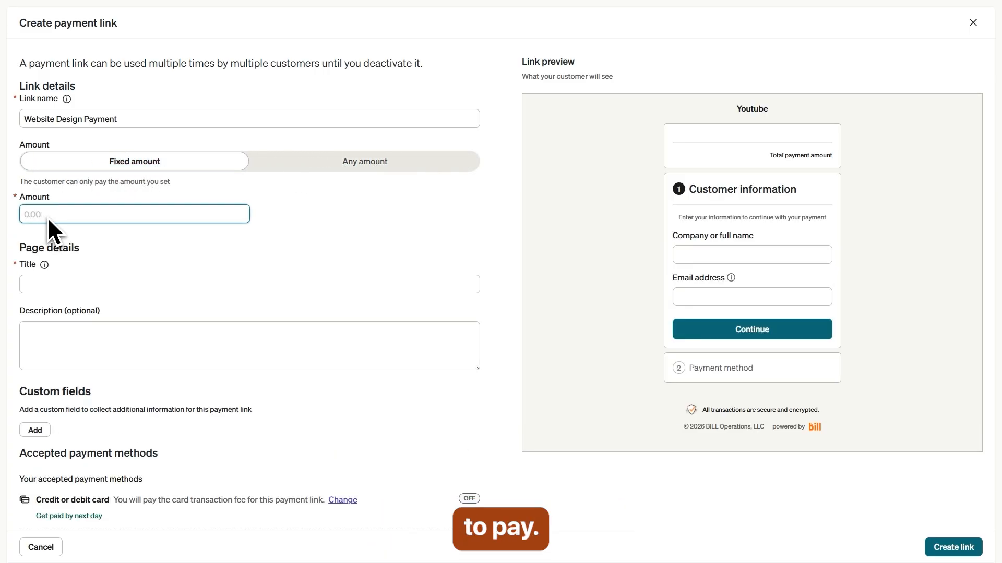
text(500)
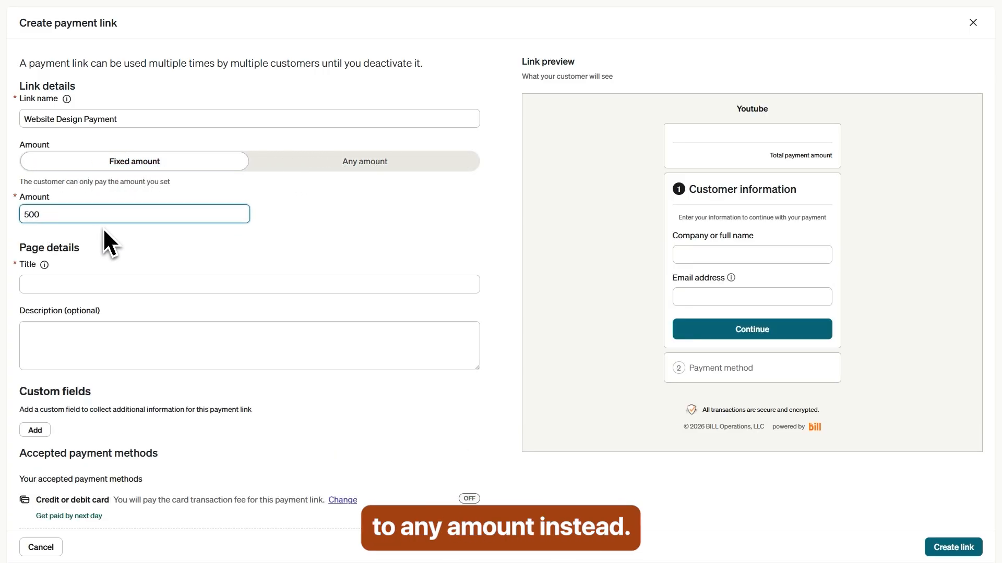
Step: Give the payment page the title 'Website Design Services' and description 'Pay'
click(36, 283)
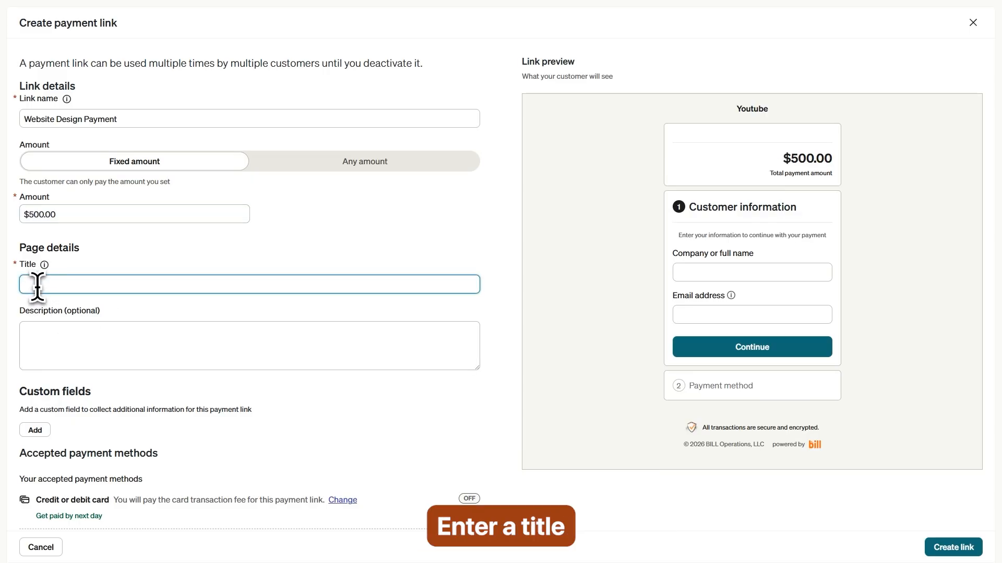
text(Website Design Services)
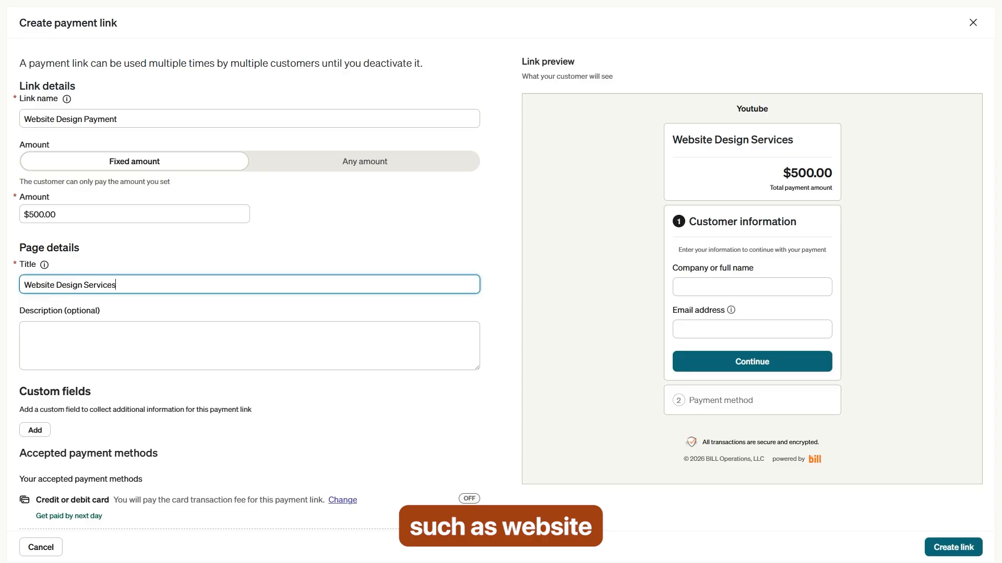
click(55, 337)
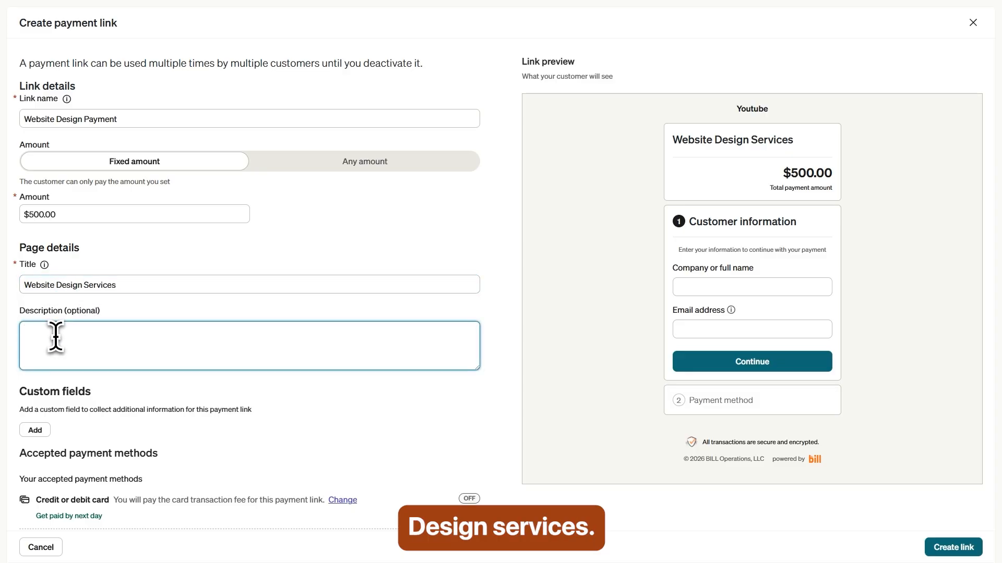
text(Pas)
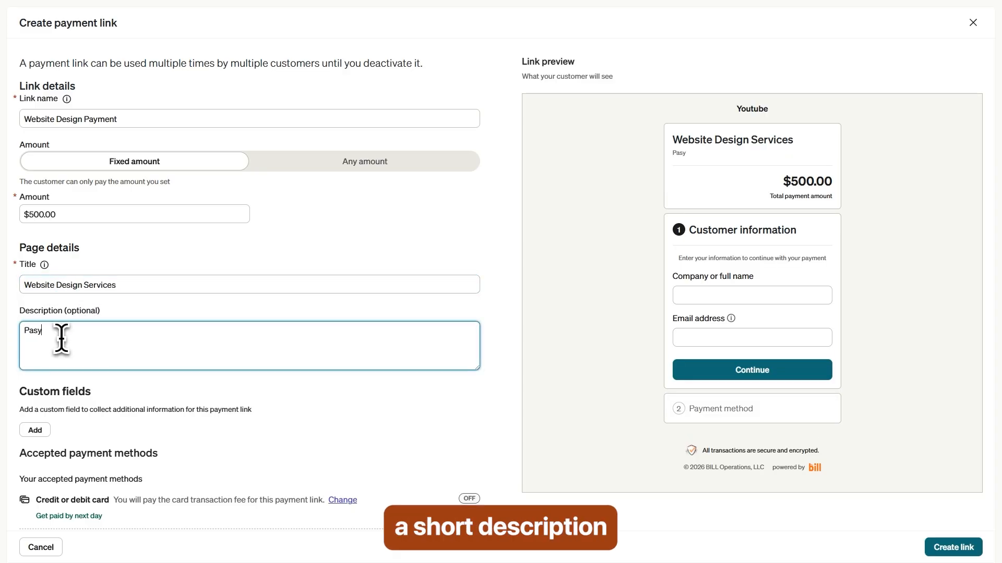
key(BackSpace)
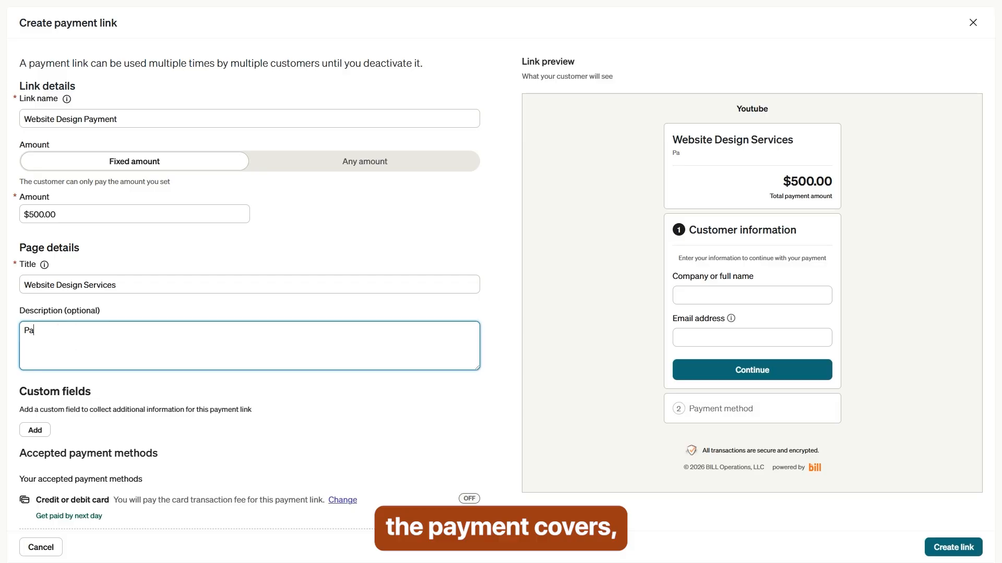
text(y)
click(161, 385)
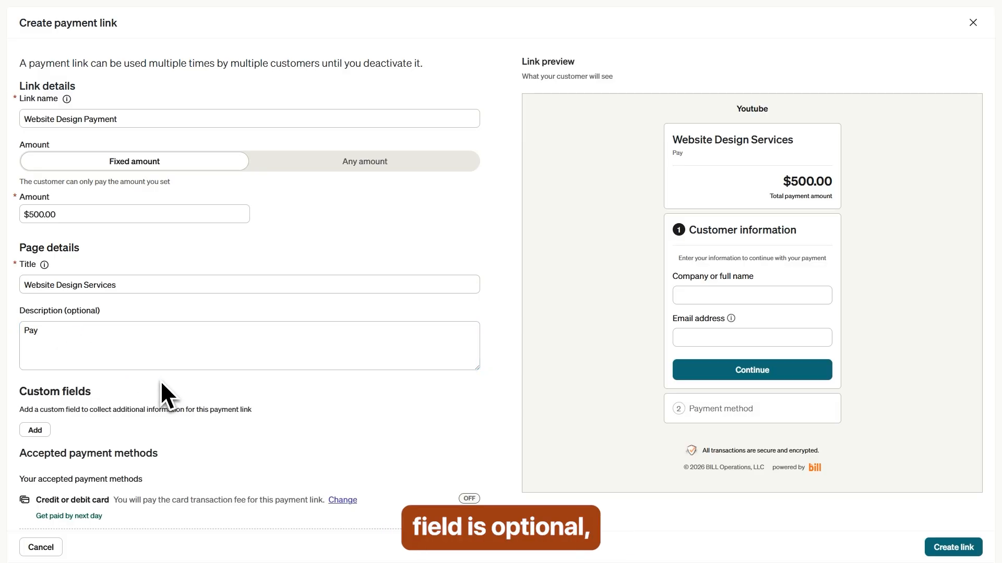
scroll(160, 380, down, 1)
drag(18, 357, 75, 355)
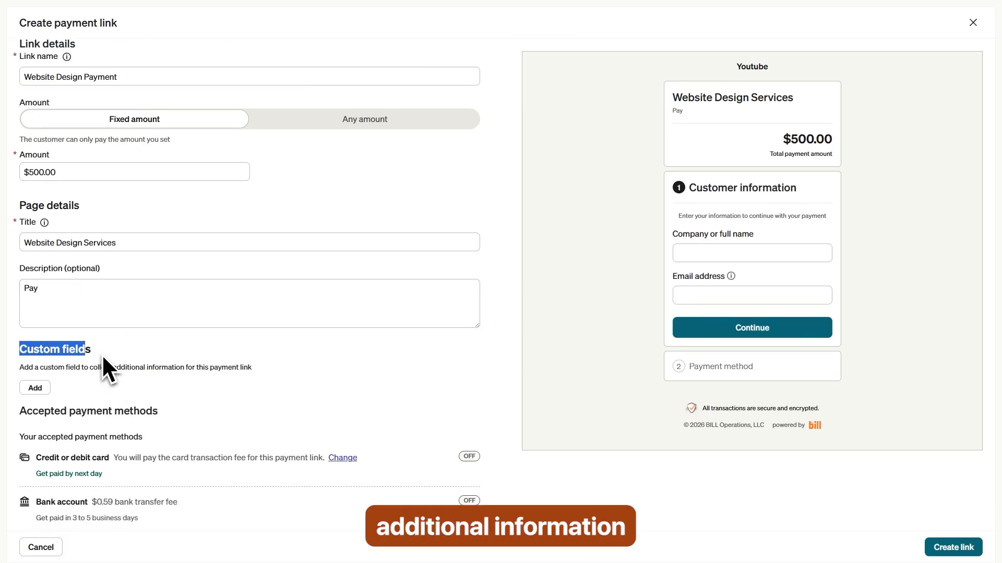
click(71, 391)
Step: Add a required custom field labelled 'Pay Now' to the payment link and save it
click(36, 391)
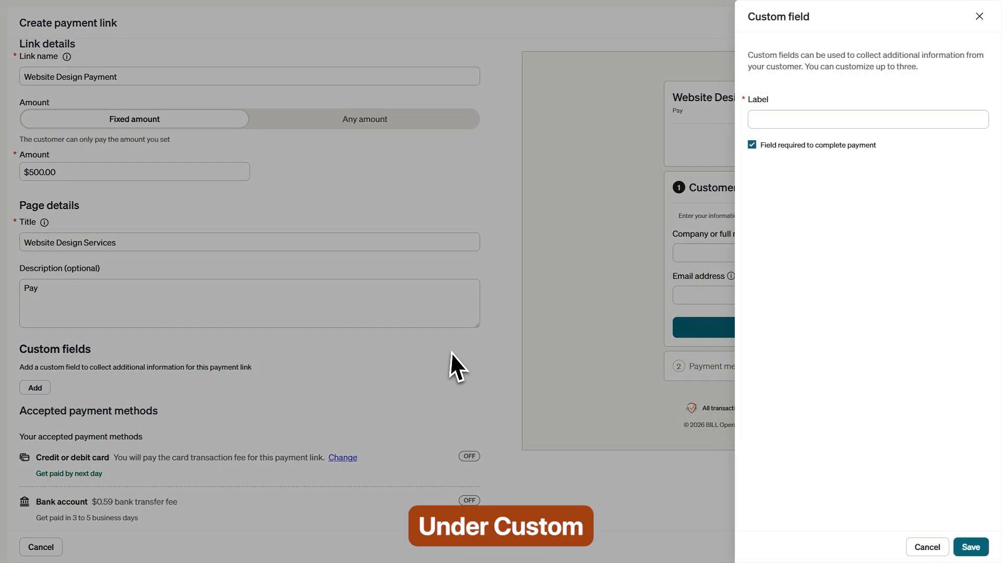
click(807, 120)
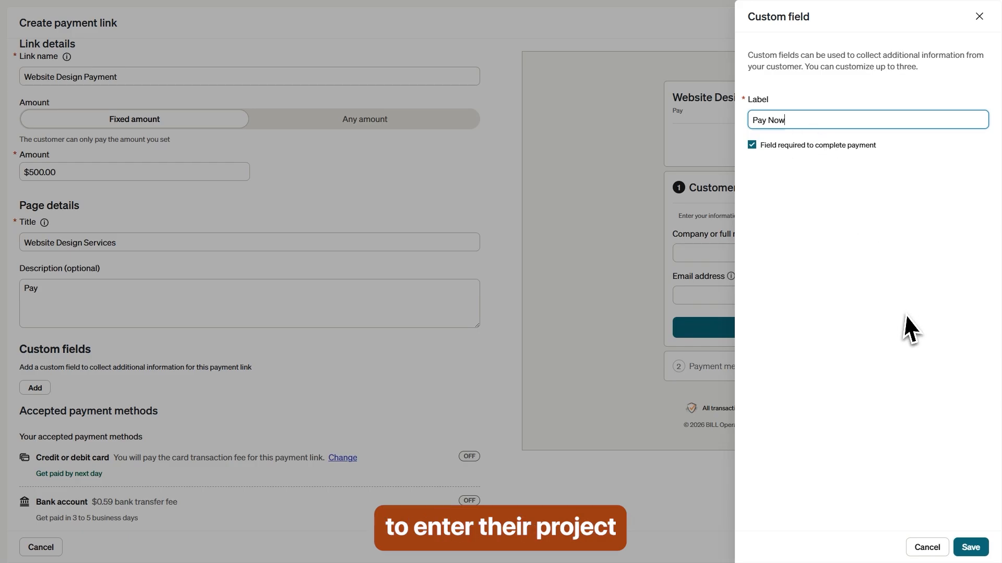
click(971, 548)
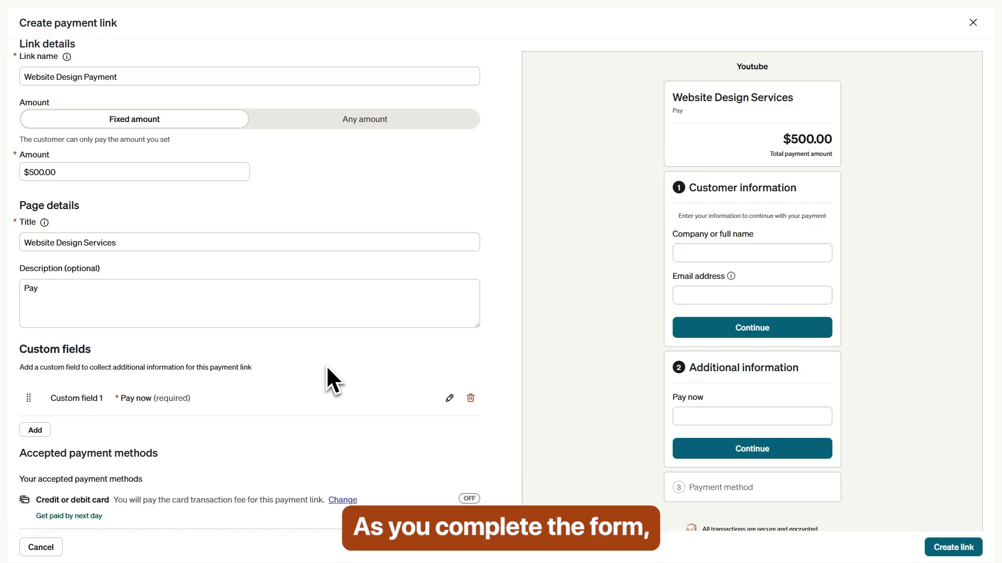
scroll(242, 399, down, 1)
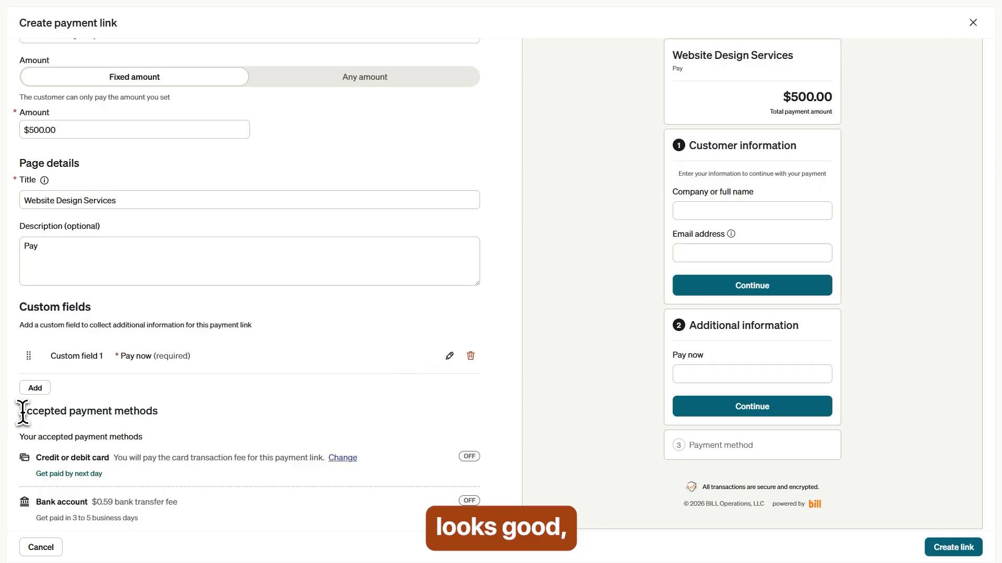
drag(21, 411, 210, 416)
Step: Try creating the payment link, then cancel at the 'Bank account required' notice
click(210, 416)
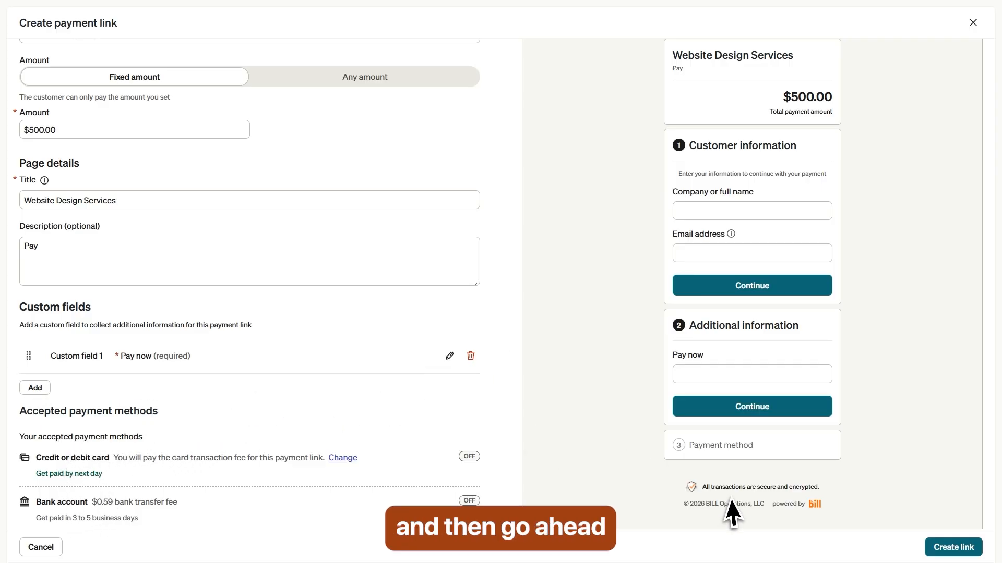
click(952, 548)
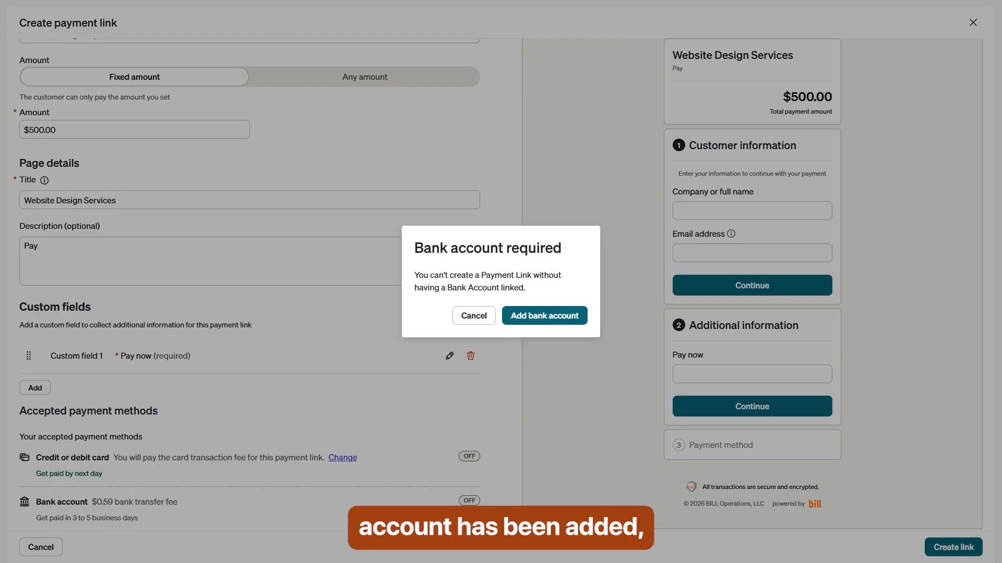
click(492, 326)
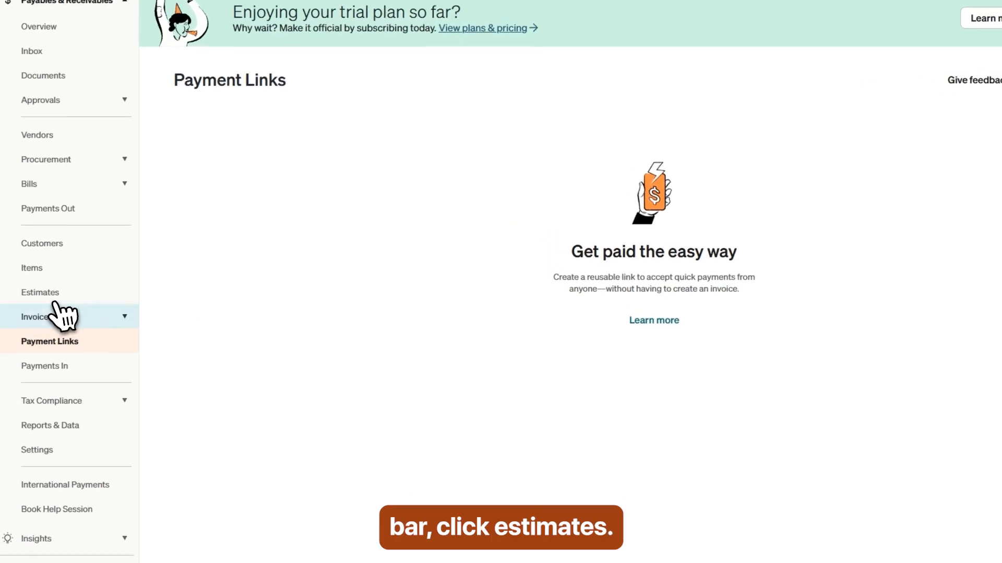
Step: Start new estimate 001 for customer Professor, expiring July 15, 2026
click(45, 301)
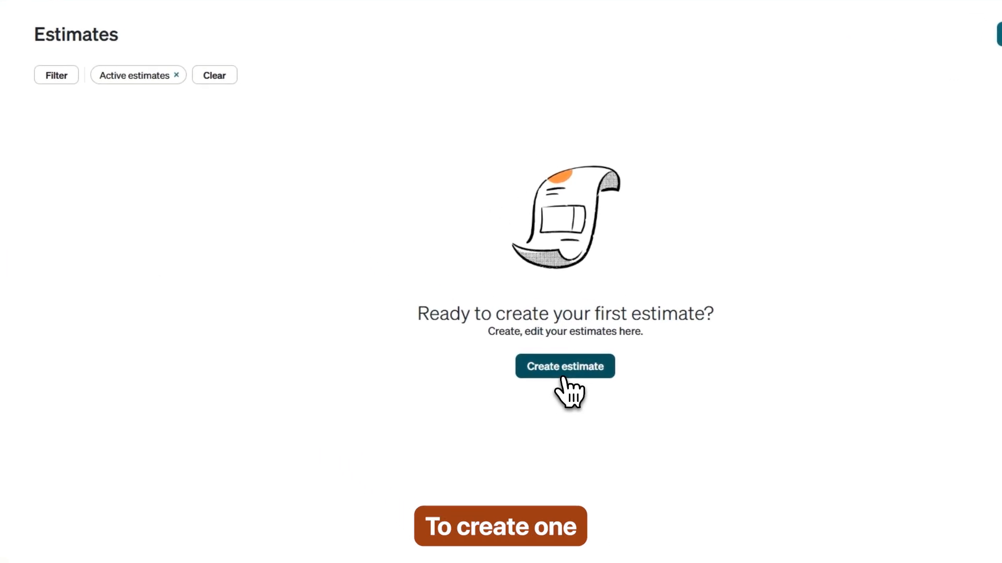
click(564, 368)
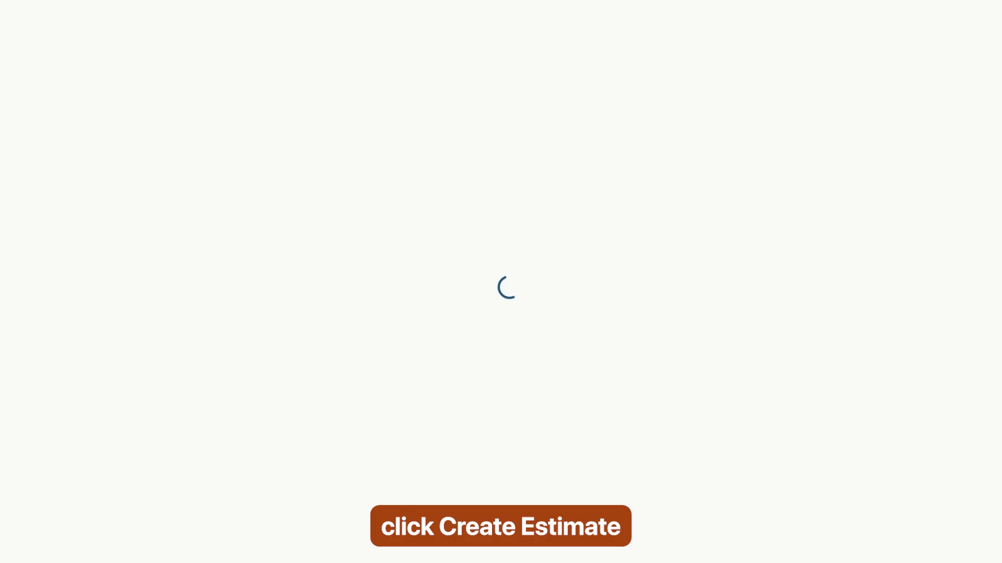
click(78, 86)
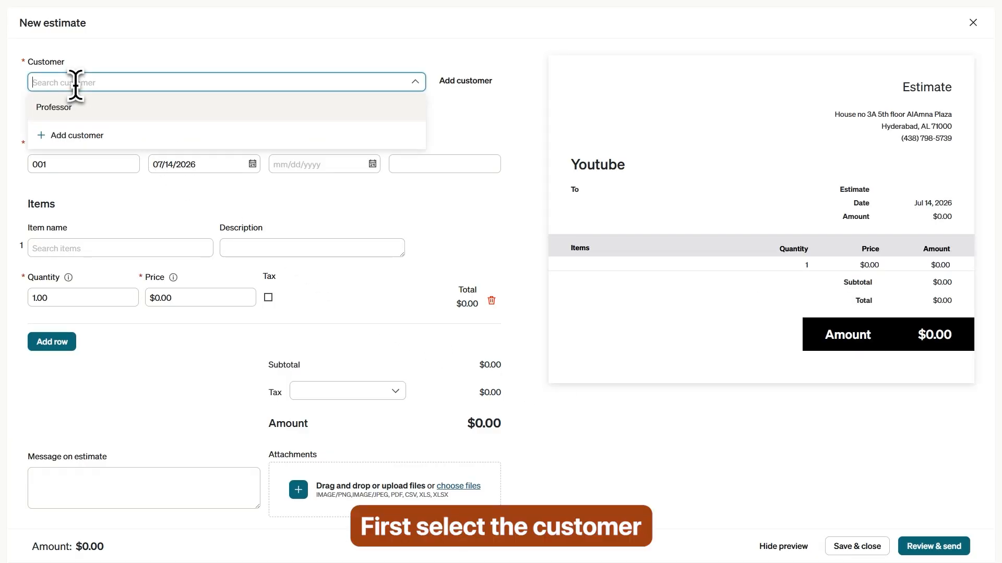
click(78, 107)
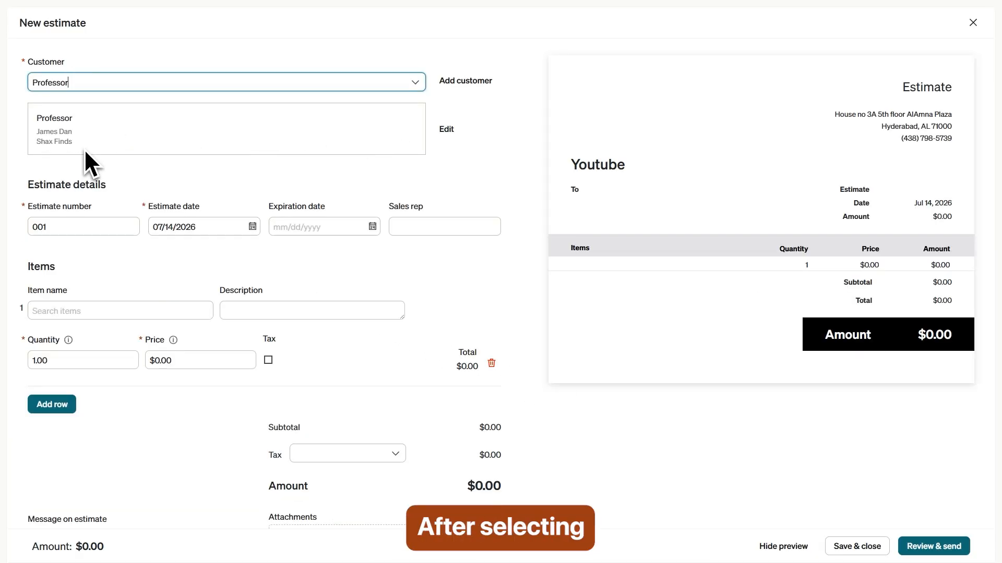
double_click(49, 226)
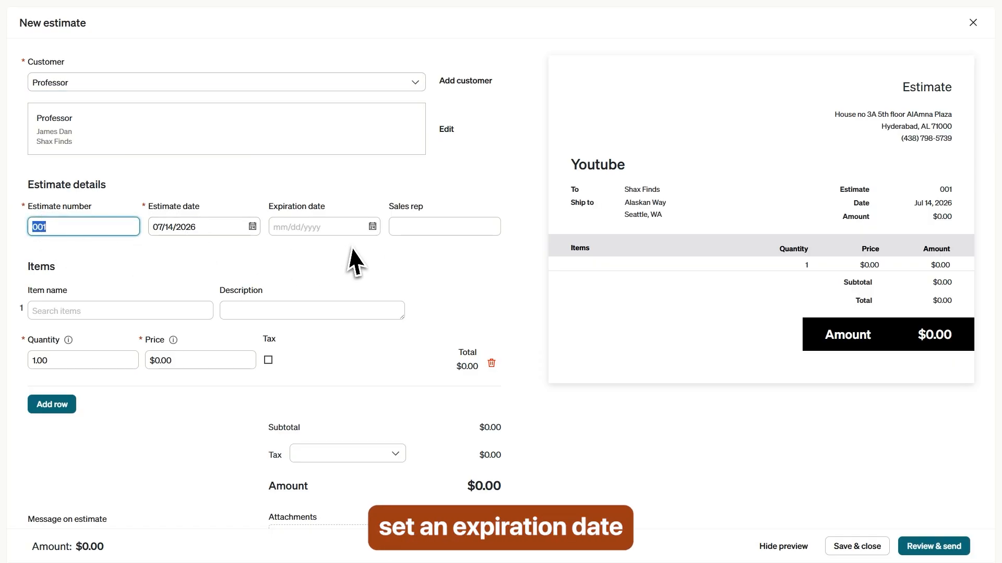
click(374, 231)
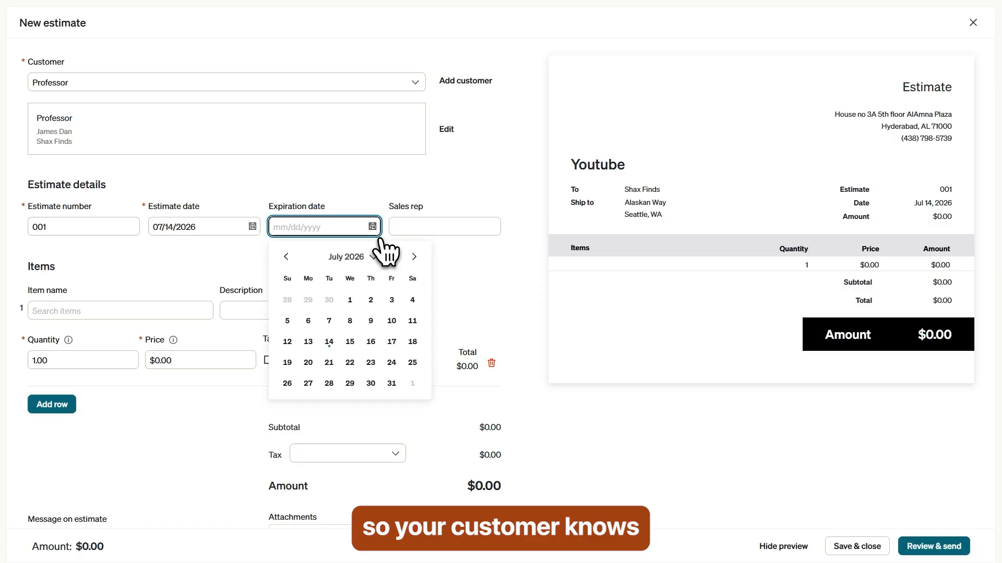
click(350, 342)
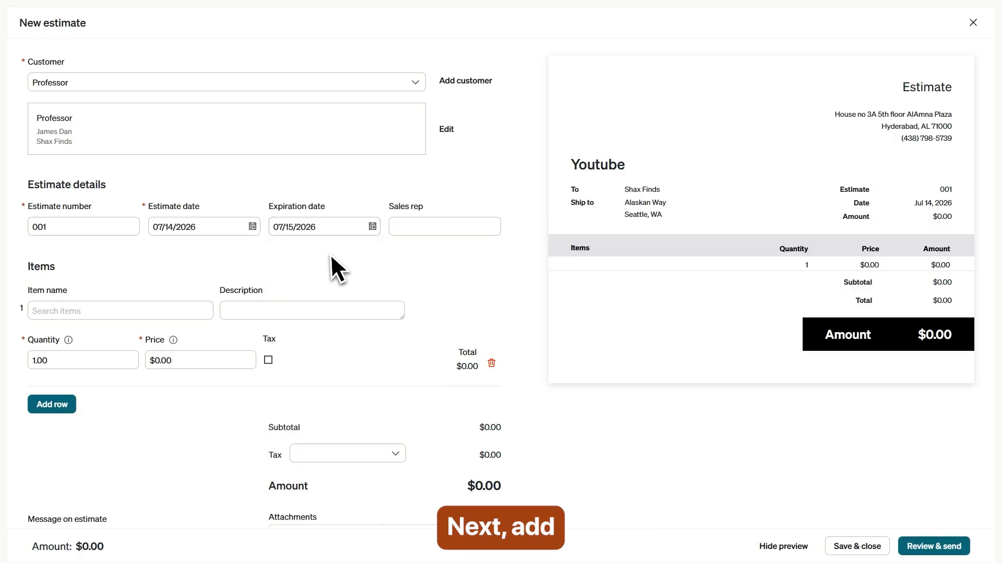
Step: Add Gaming Mouse as the first line item with quantity 2
scroll(114, 290, down, 1)
click(58, 260)
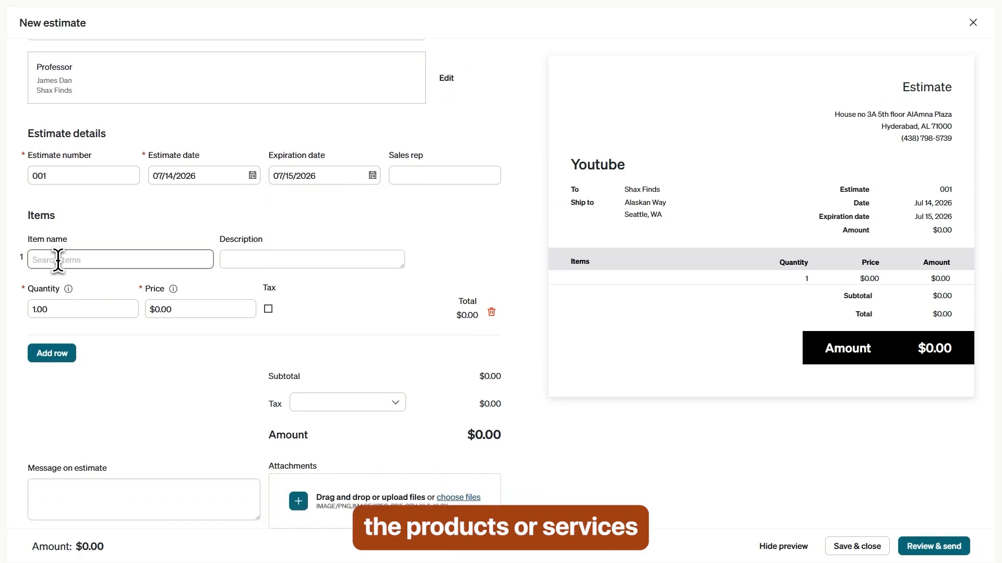
click(58, 260)
click(82, 297)
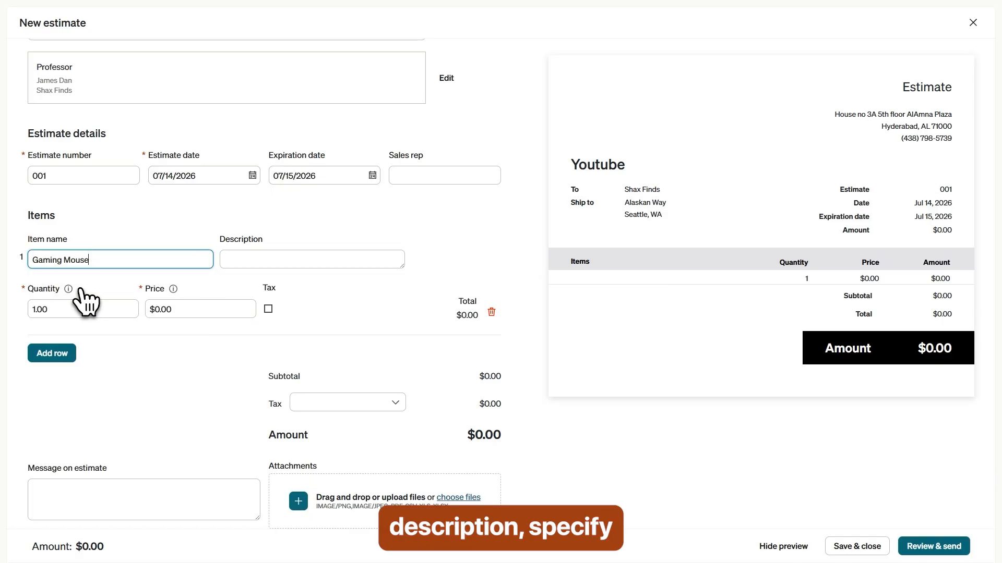
click(34, 310)
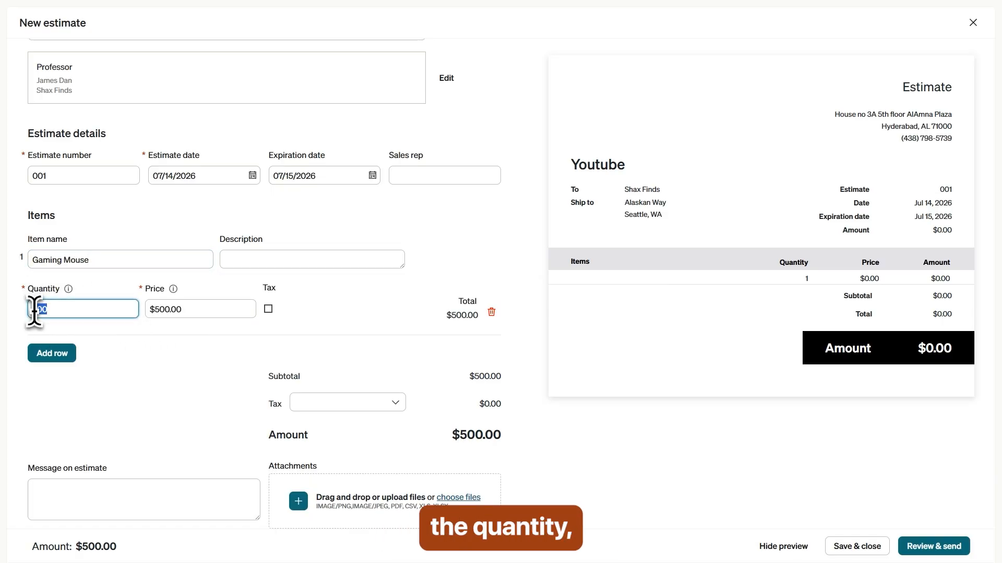
text(2)
click(161, 348)
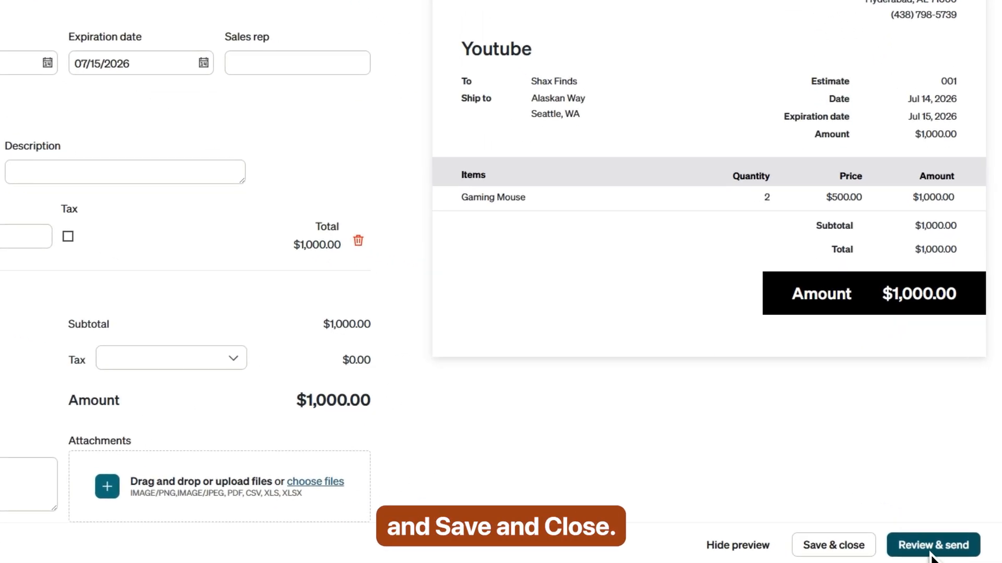
Step: Save & close estimate 001 so it lists as Unsent, Pending approval at $1,000.00
click(837, 554)
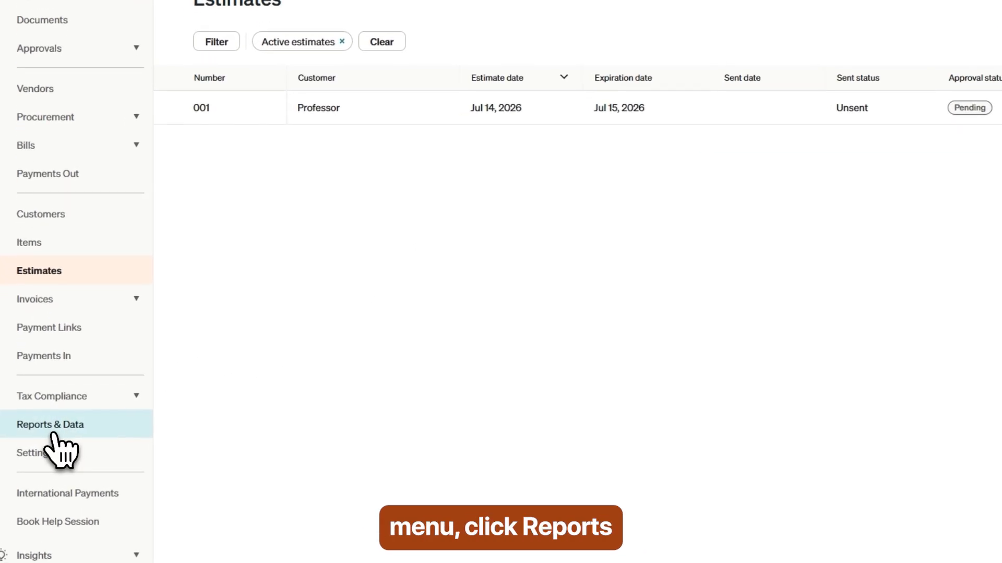
Step: Open Reports & Data and scroll through the payables, export and receivables reports
click(51, 429)
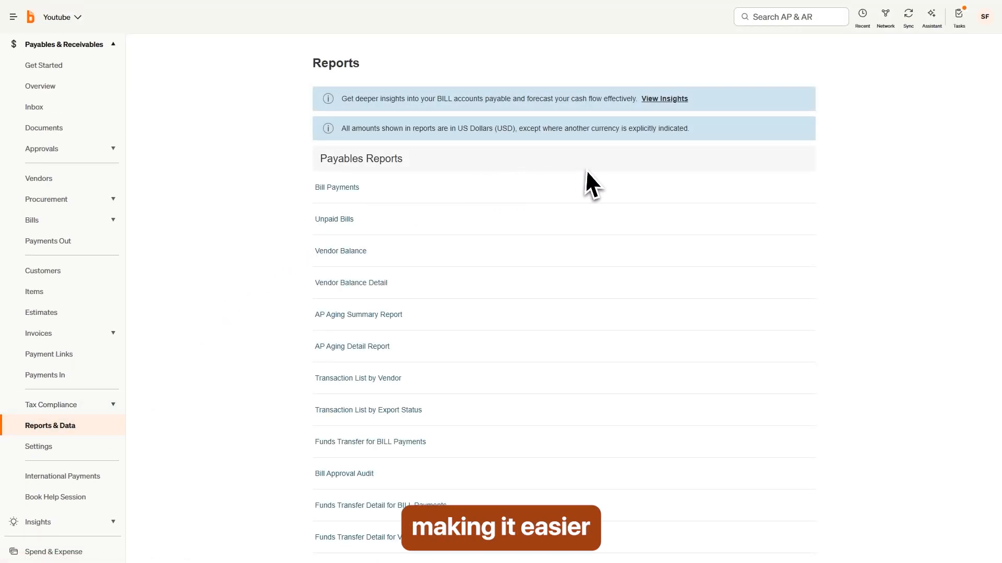
scroll(642, 190, down, 1)
scroll(653, 194, down, 5)
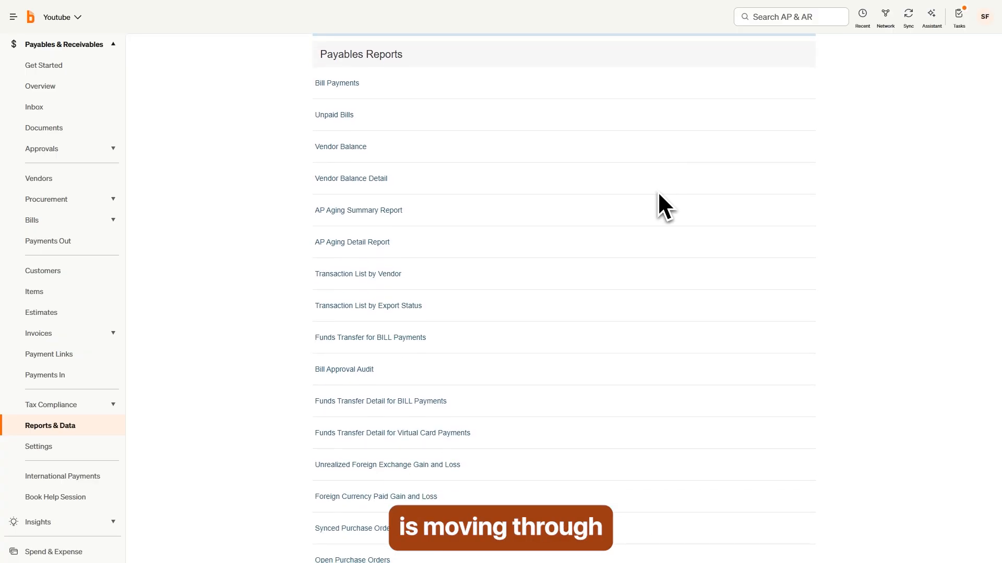
scroll(659, 194, down, 4)
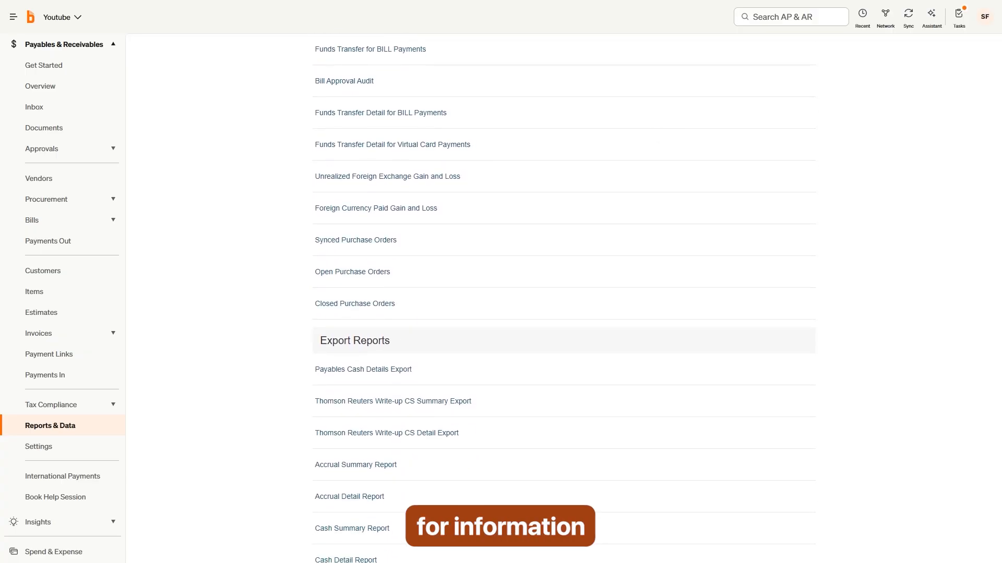
scroll(664, 195, down, 4)
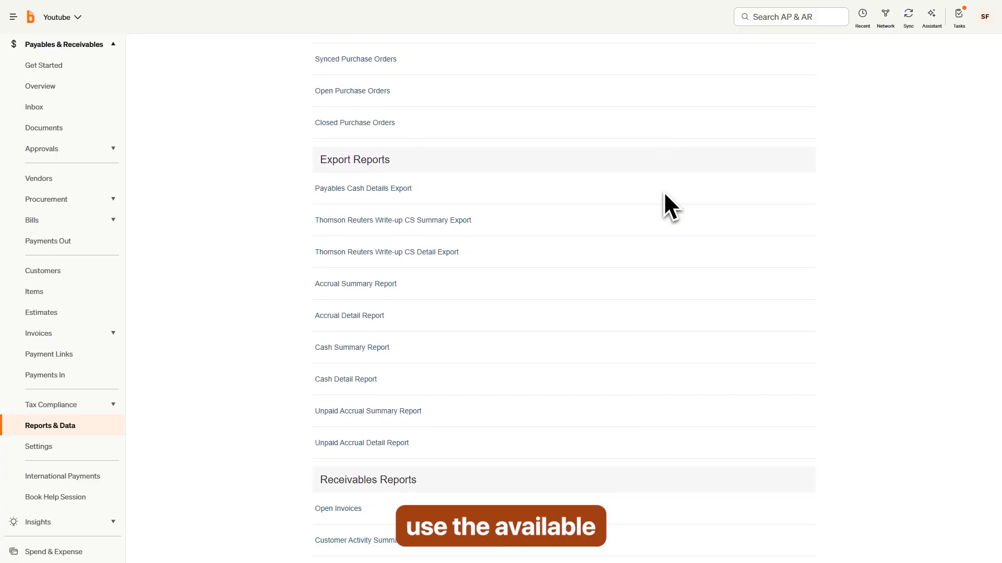
scroll(673, 209, down, 4)
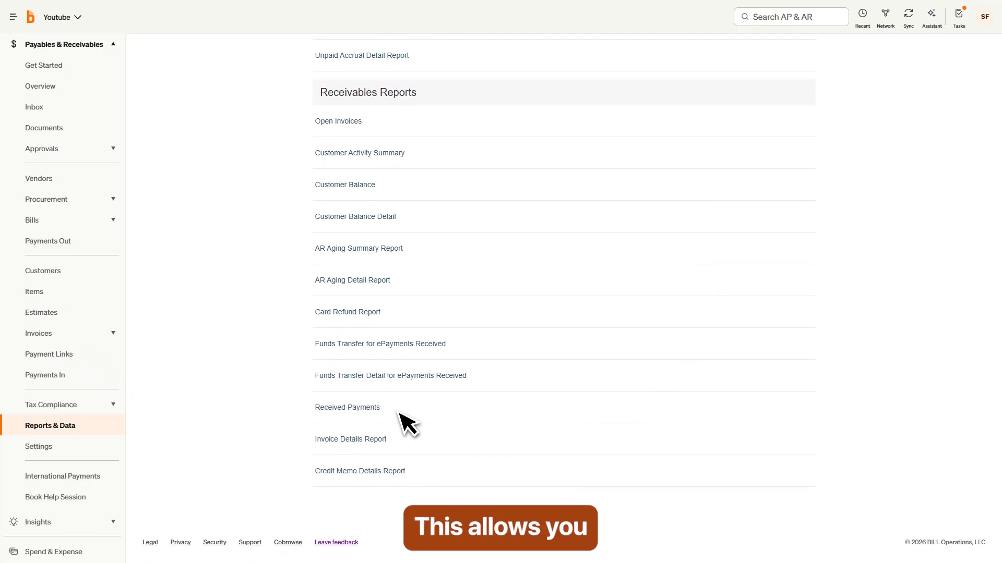
scroll(311, 353, up, 8)
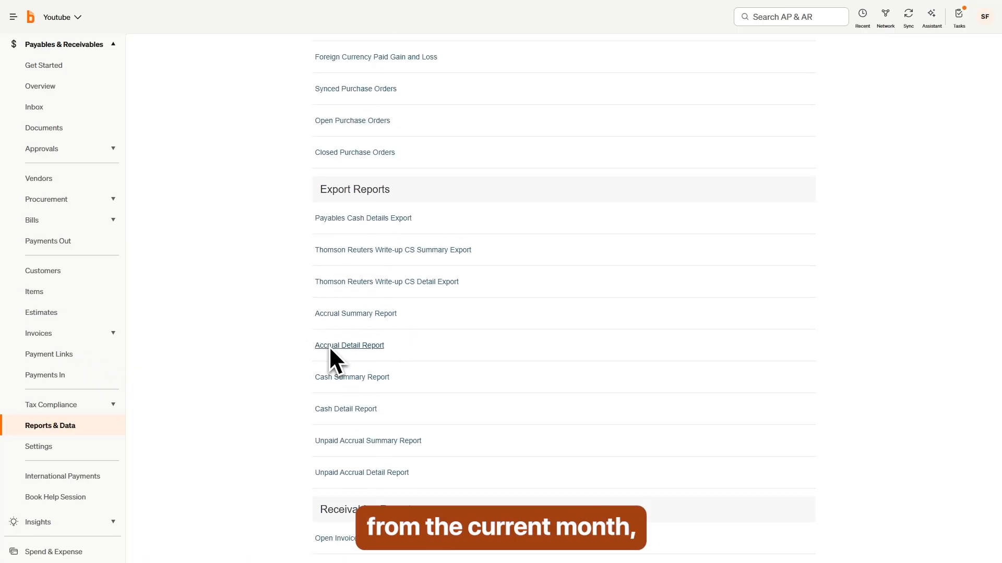
scroll(329, 346, up, 10)
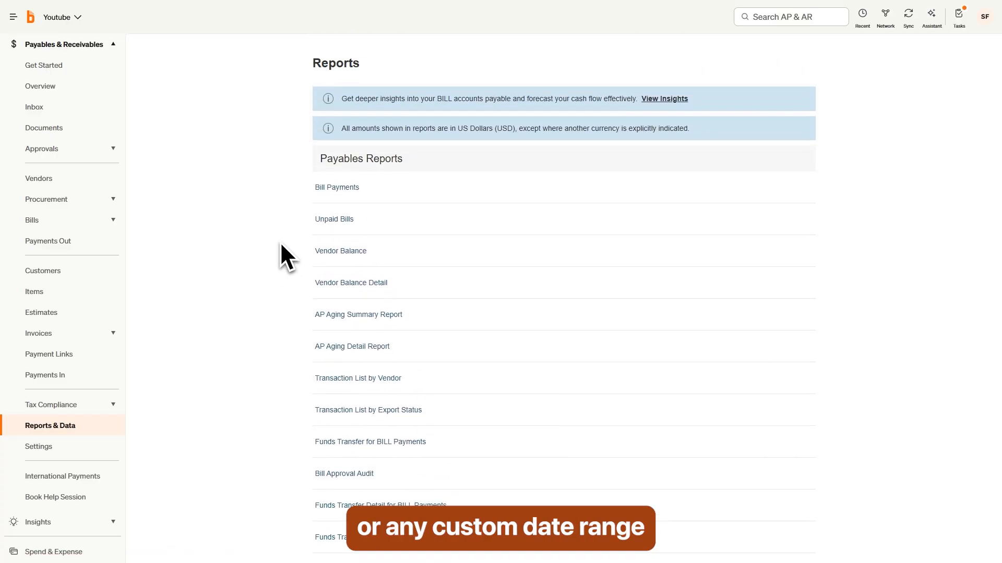
Step: Check the Bill Payments report options, then return to the full reports list
click(334, 192)
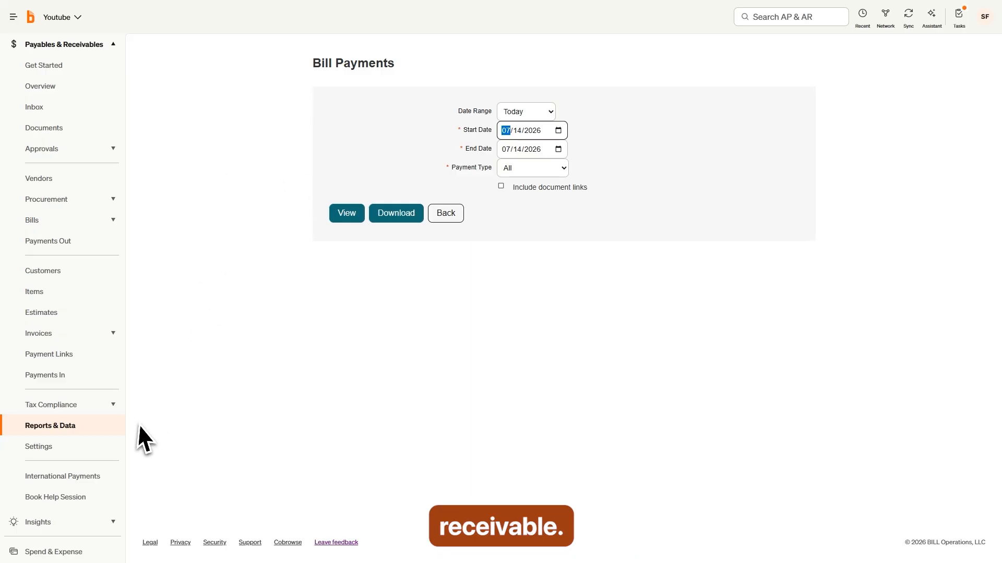
click(58, 428)
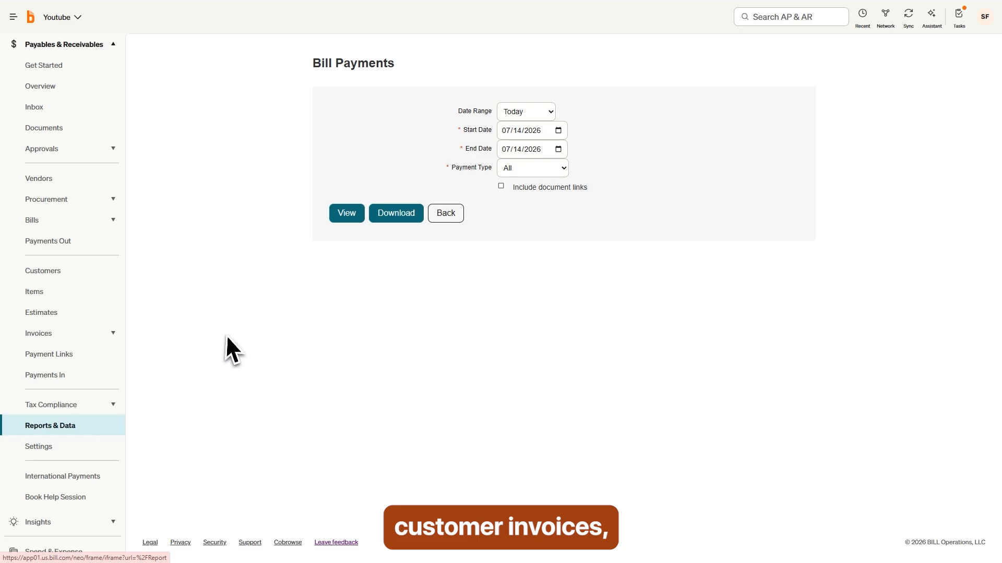
click(447, 217)
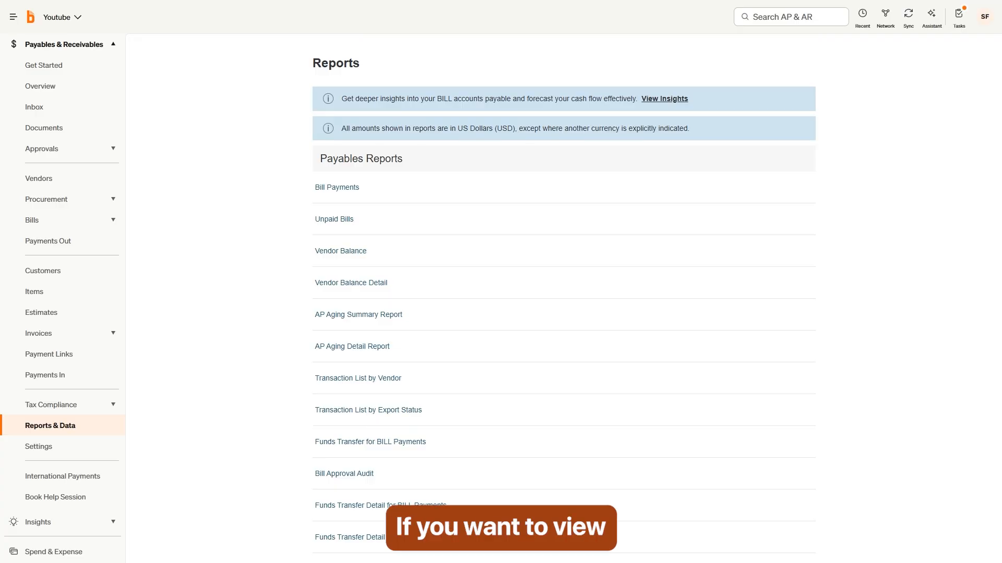
click(665, 100)
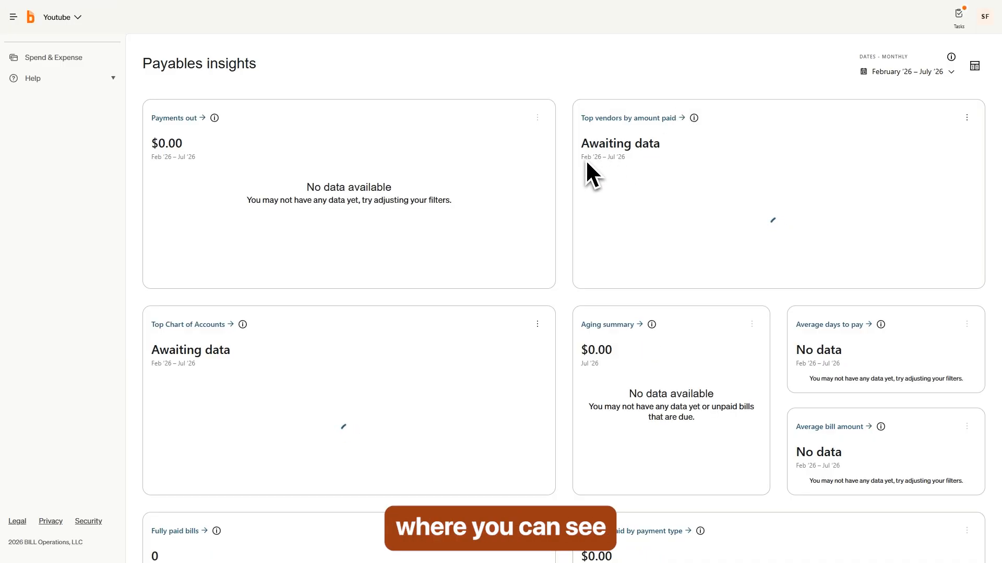
scroll(585, 165, down, 4)
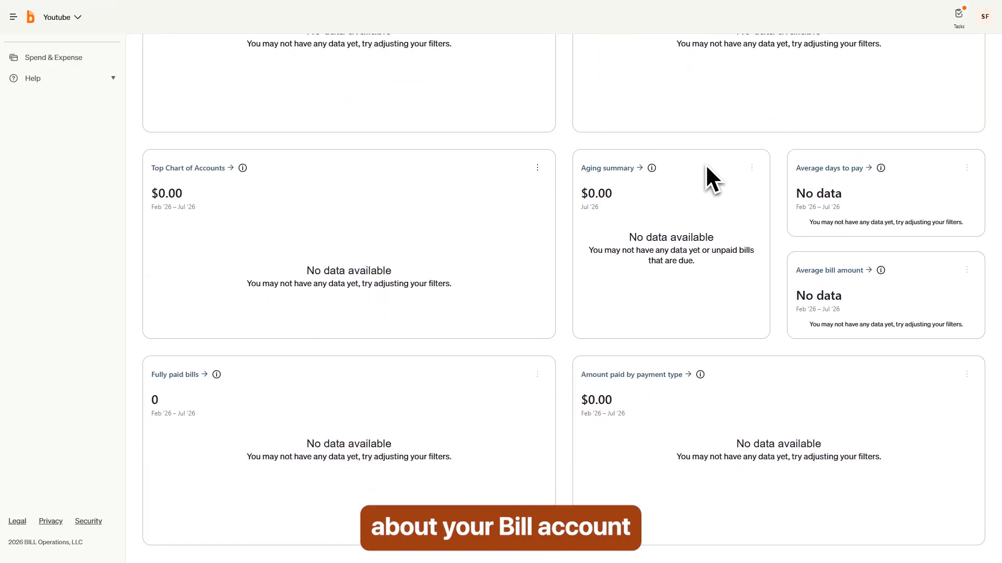
scroll(478, 443, up, 4)
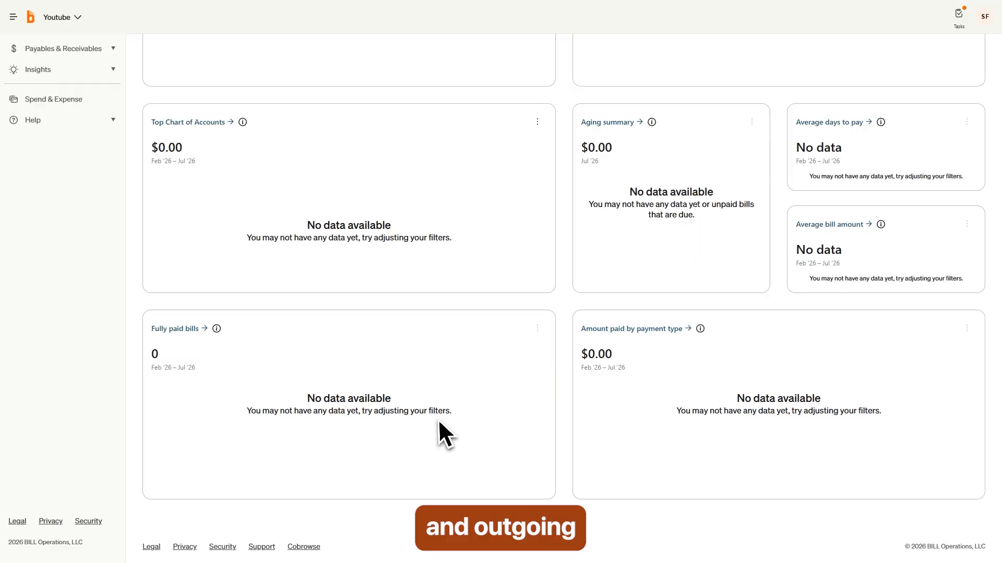
scroll(441, 350, up, 1)
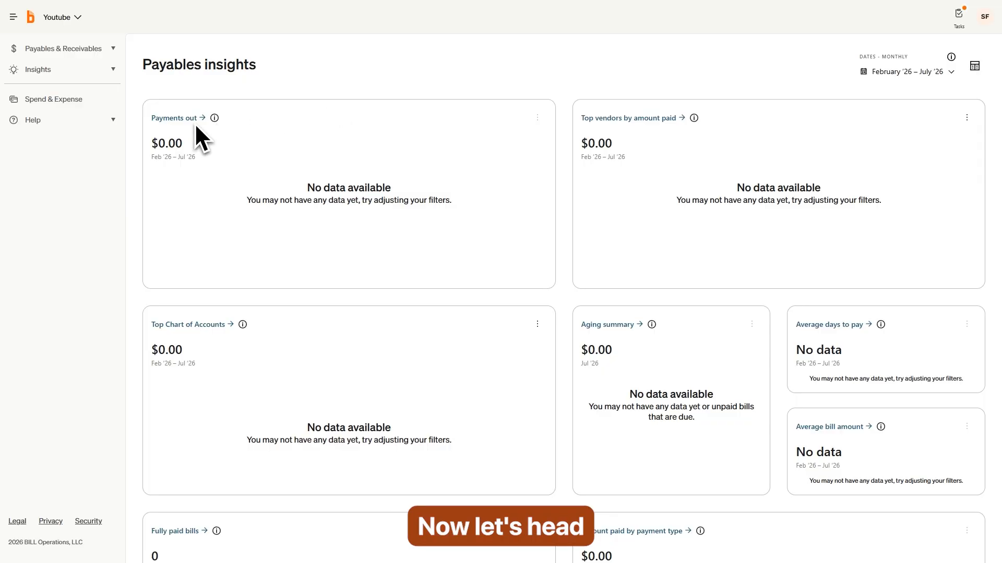
click(78, 48)
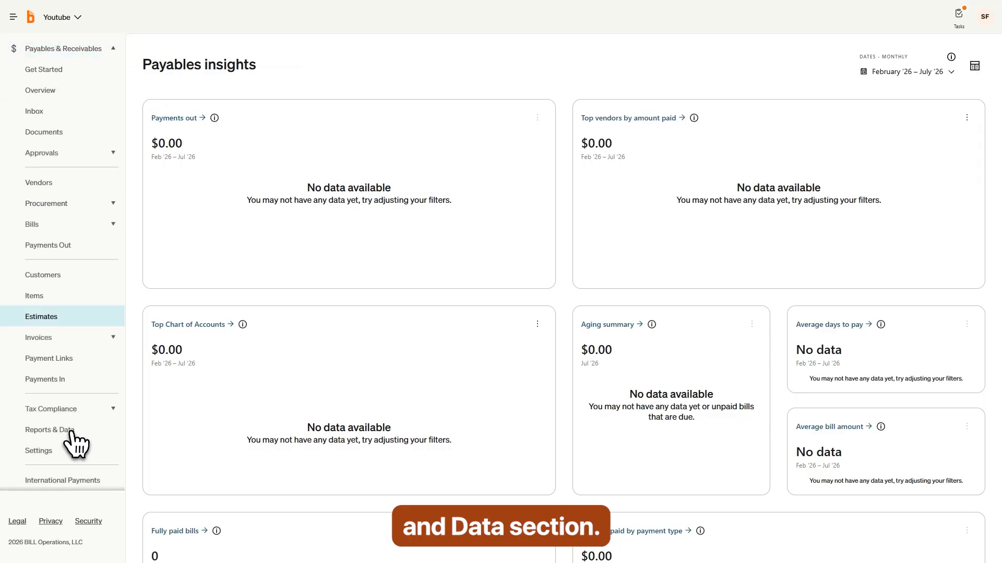
click(72, 430)
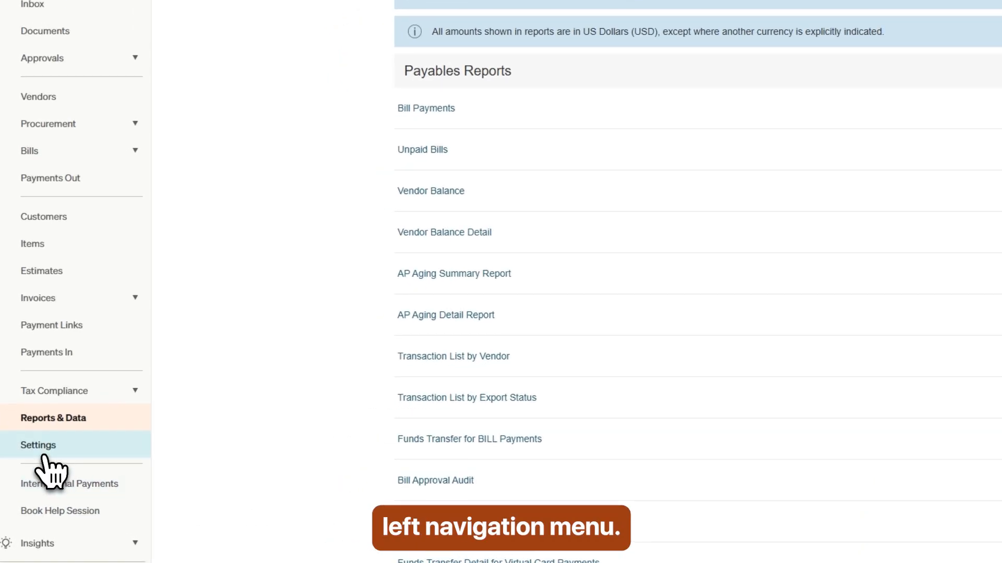
Step: In Settings, view Company Information, then open the Users list under Users & Roles
click(40, 453)
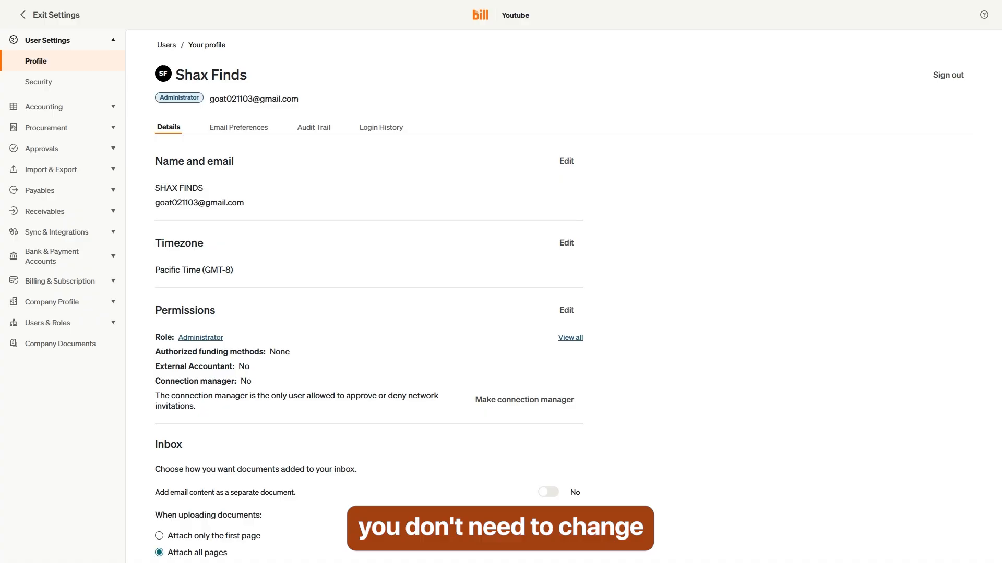
scroll(725, 160, down, 2)
scroll(730, 206, up, 2)
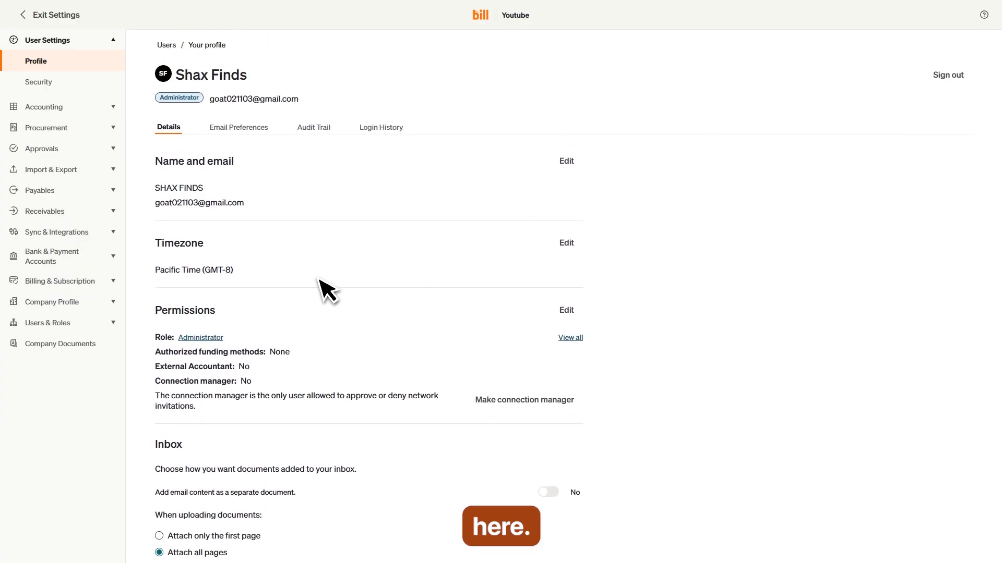
click(61, 305)
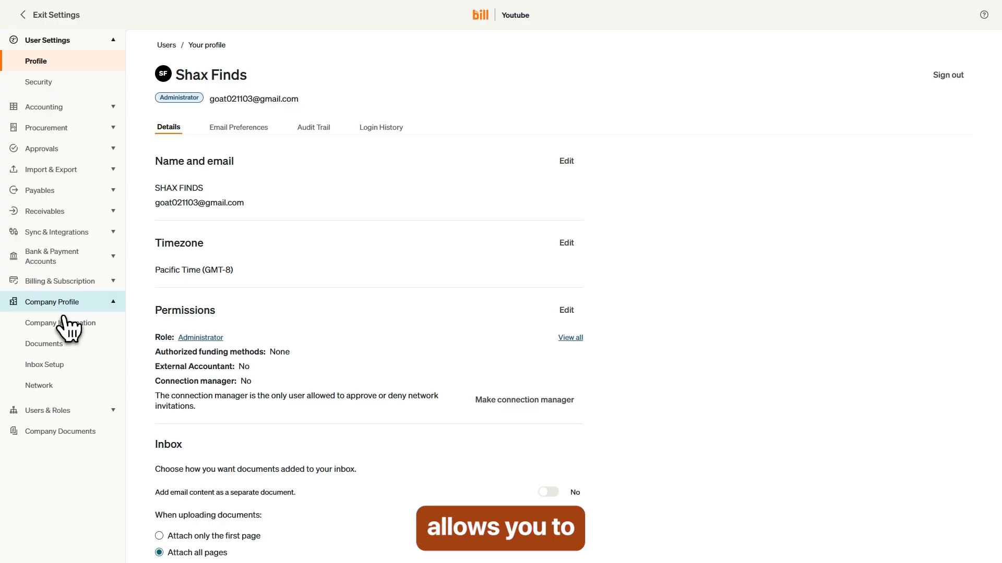
click(65, 330)
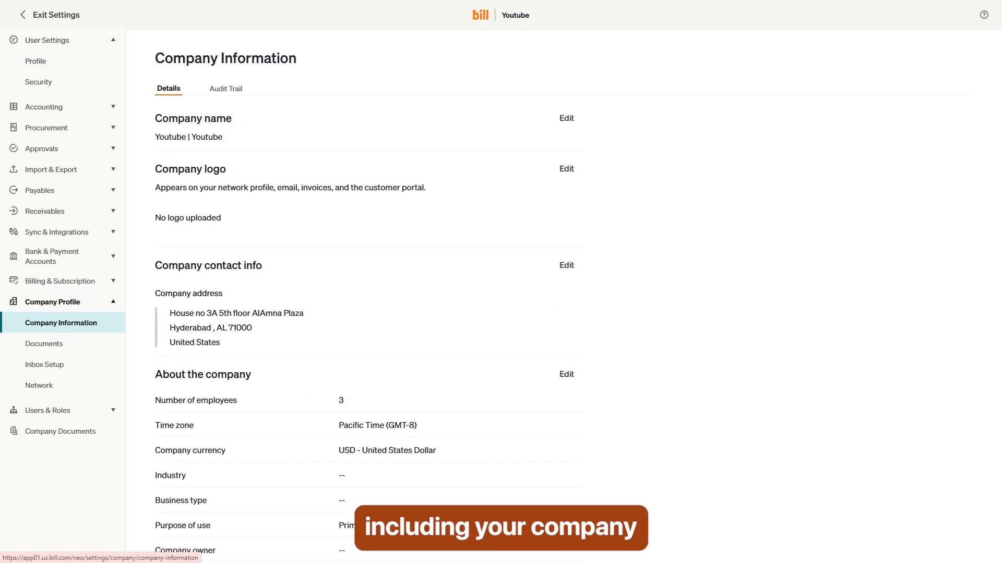
click(37, 413)
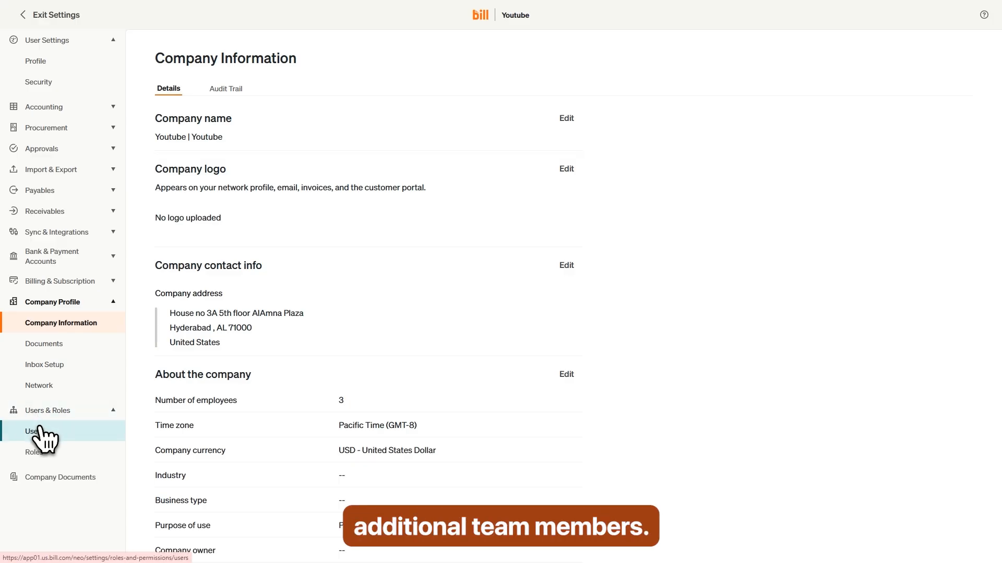
click(40, 431)
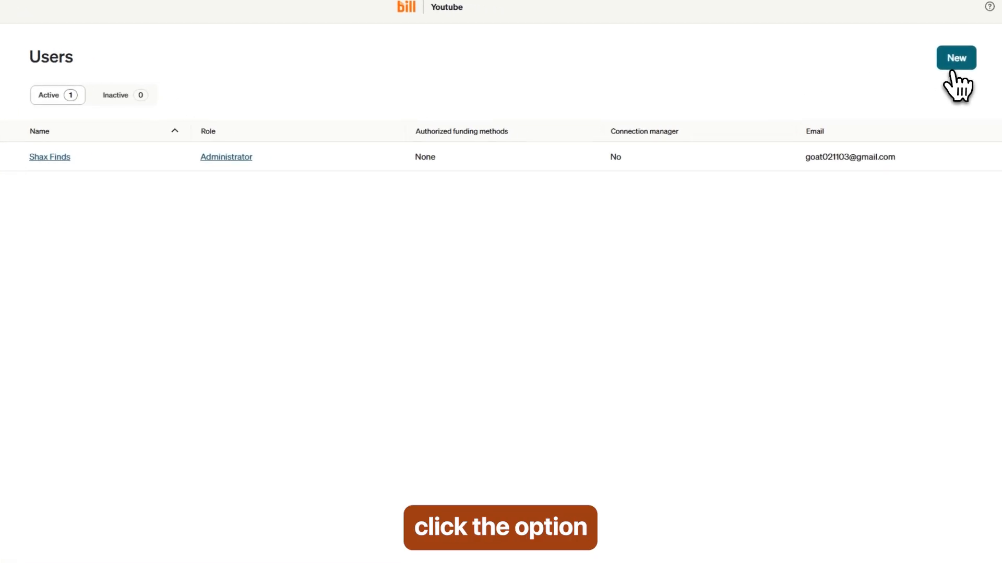
Step: Open a blank New user form with Pacific Time preselected and the role permissions table
click(951, 71)
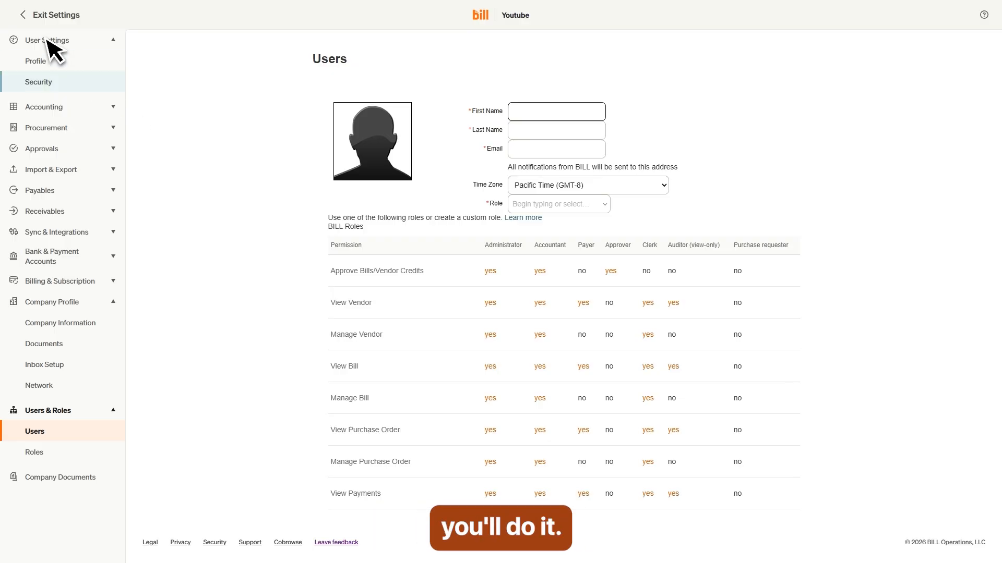
Step: Exit Settings and go to the Overview dashboard
click(30, 19)
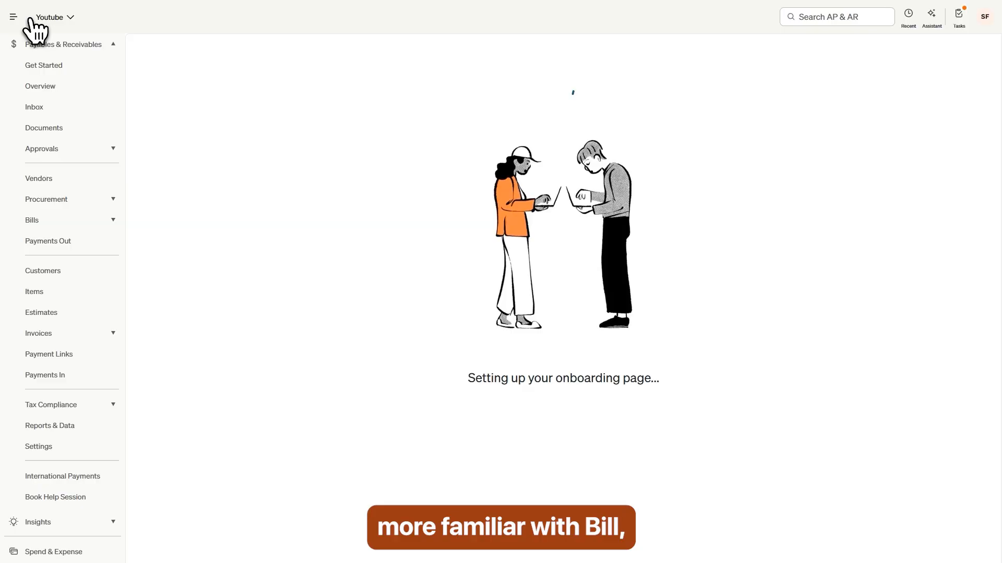
click(47, 88)
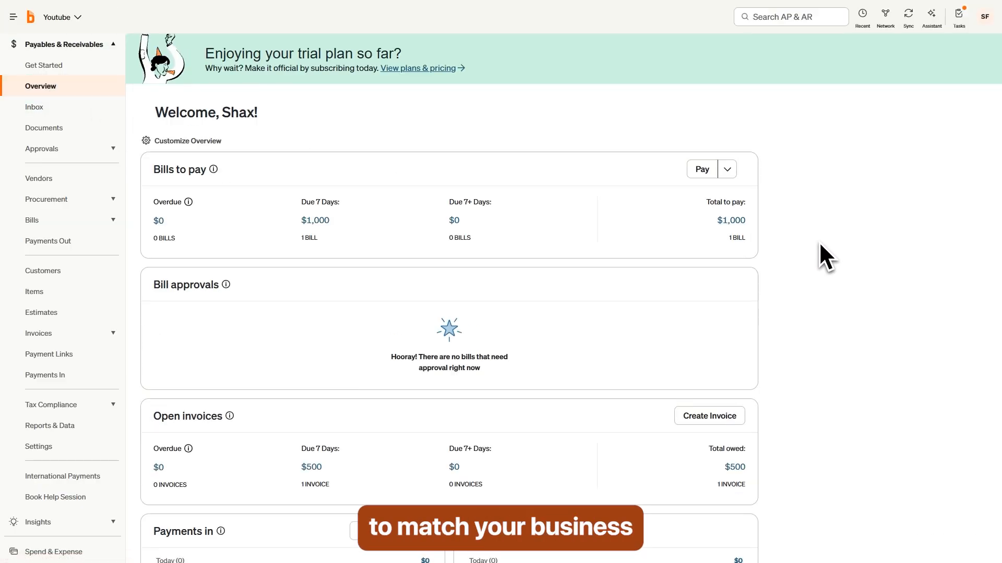